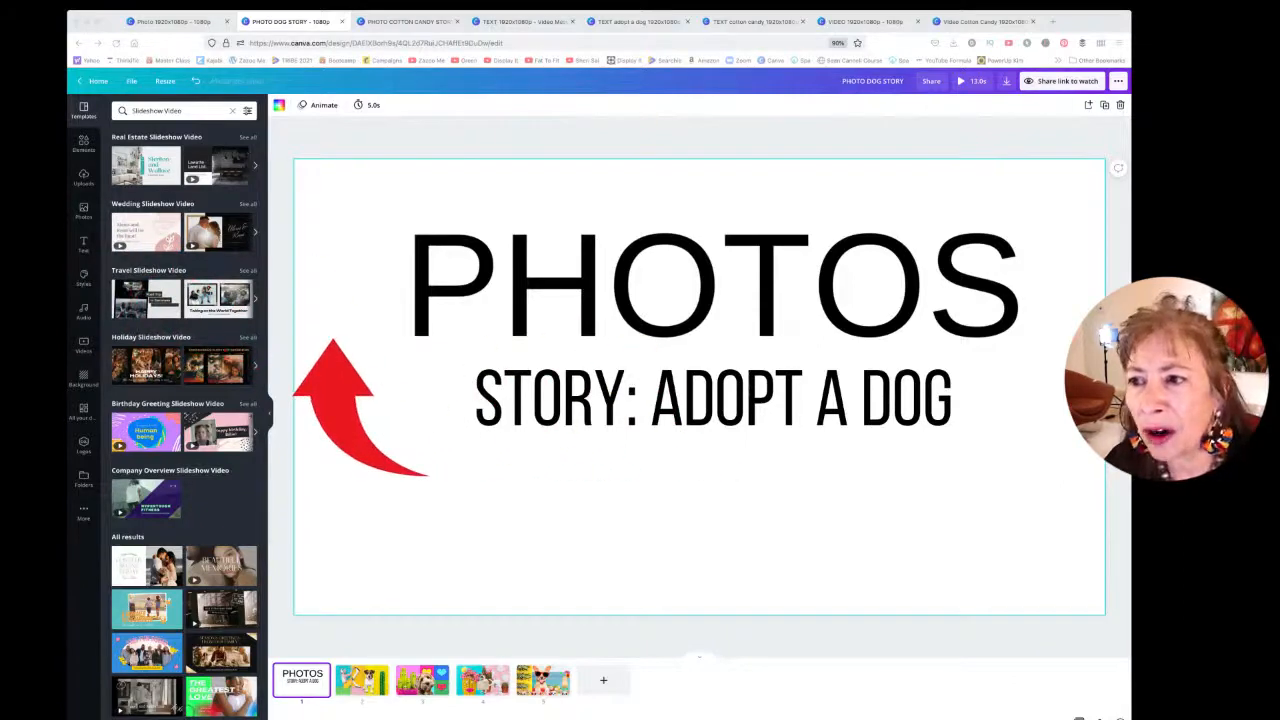
- Search the photo library for "dog"
{"action": "left_click", "coordinate": [84, 210]}
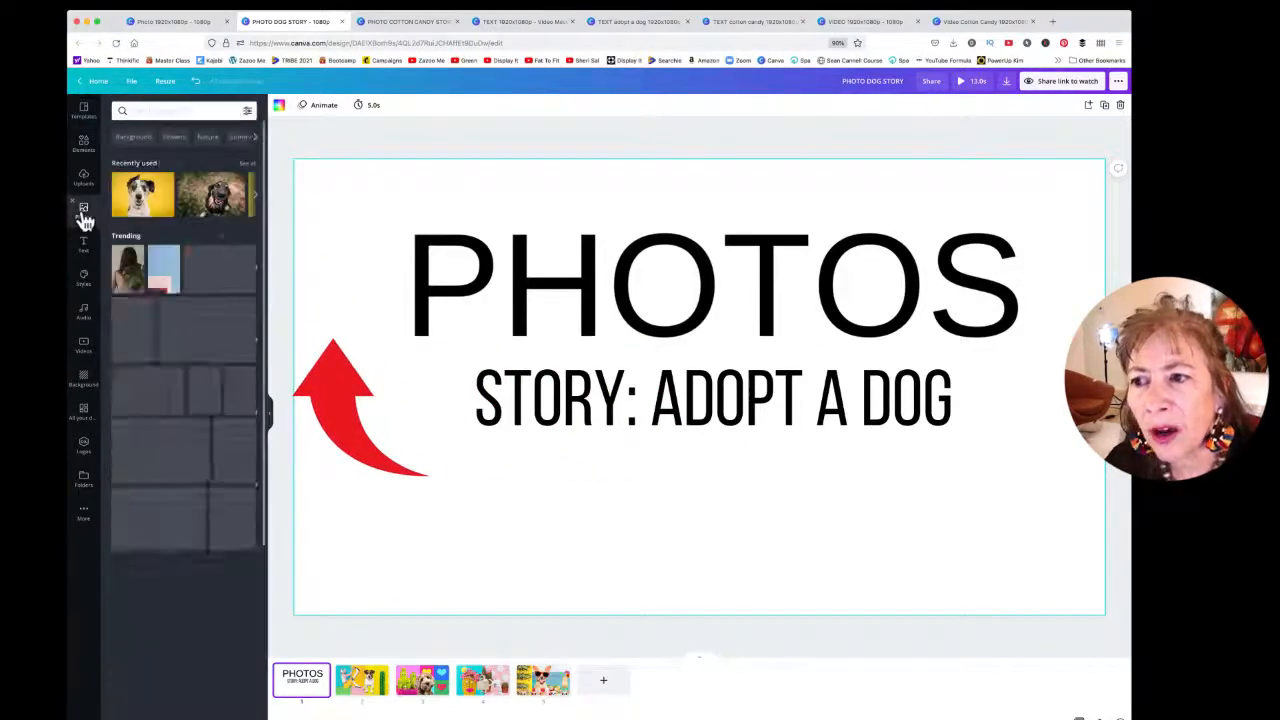
{"action": "left_click", "coordinate": [192, 111]}
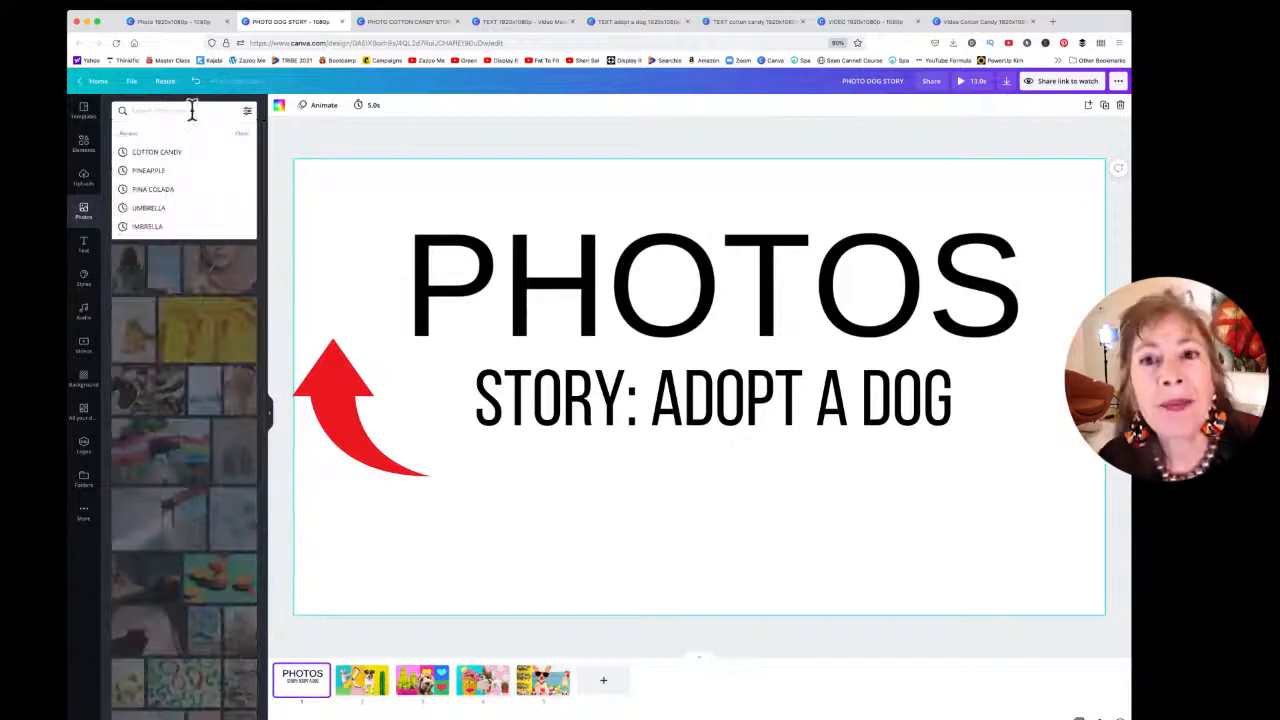
{"action": "type", "text": "dog"}
{"action": "key", "text": "Return"}
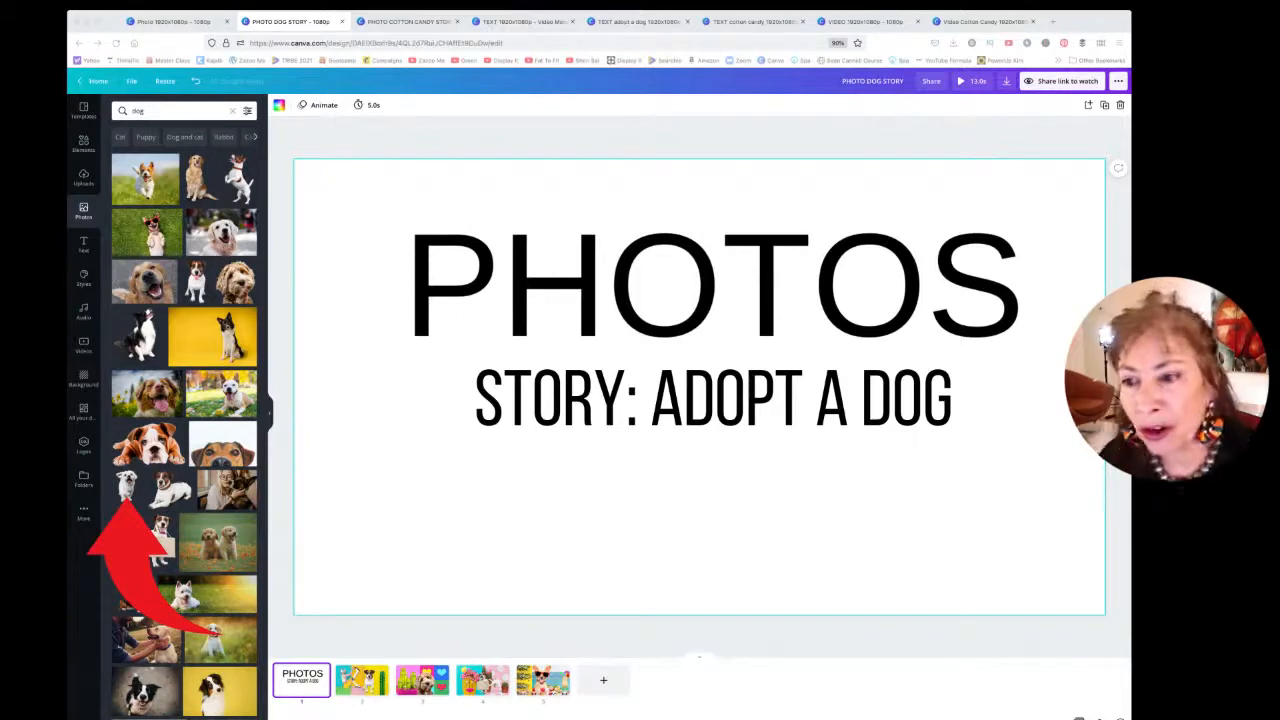
- Add the photo of the sitting black-and-white dog to page 1, place it left of centre, and lower the PHOTOS heading
{"action": "left_click", "coordinate": [140, 340]}
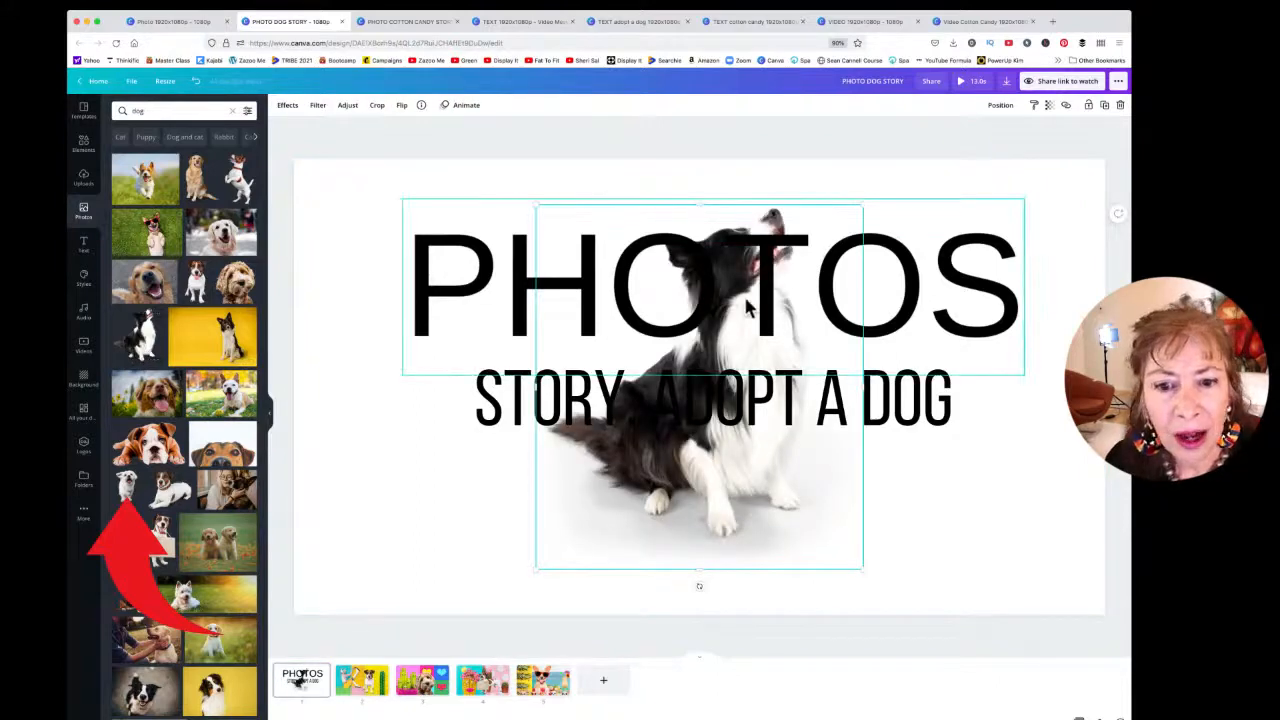
{"action": "left_click_drag", "start_coordinate": [751, 309], "coordinate": [700, 392]}
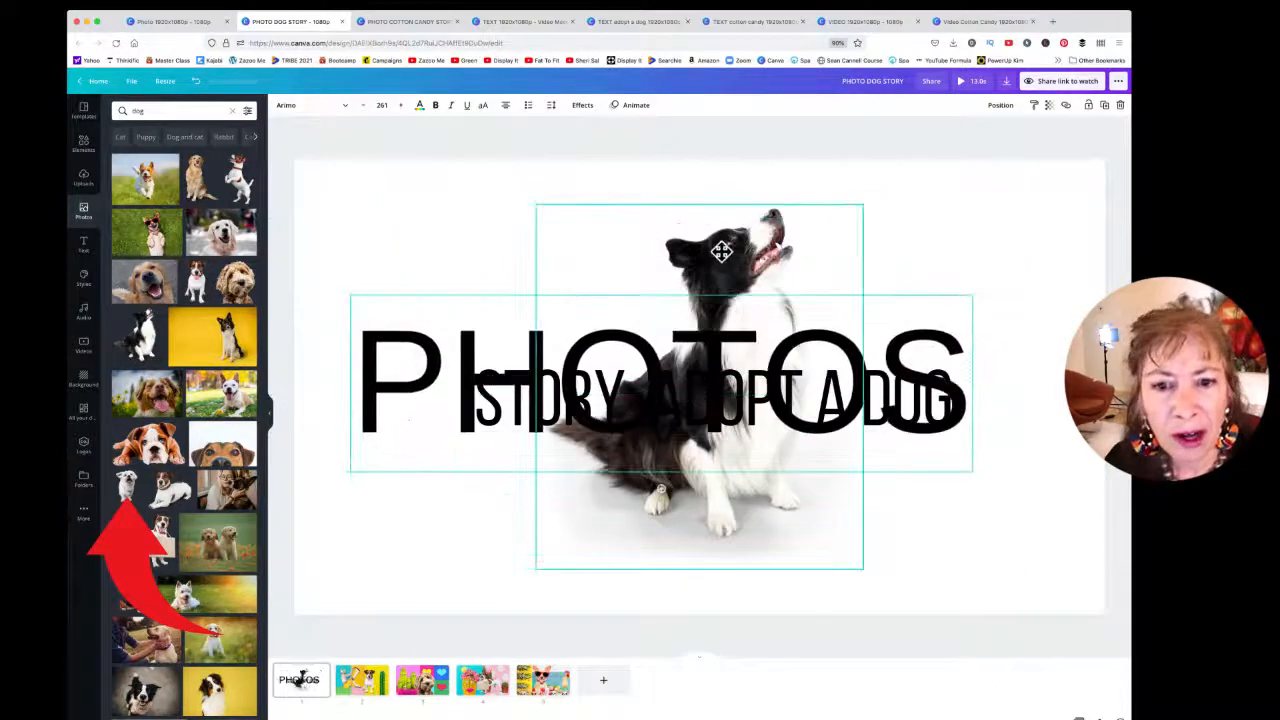
{"action": "left_click_drag", "start_coordinate": [723, 251], "coordinate": [514, 220]}
- Set the page background to the yellow brand color
{"action": "left_click", "coordinate": [306, 199]}
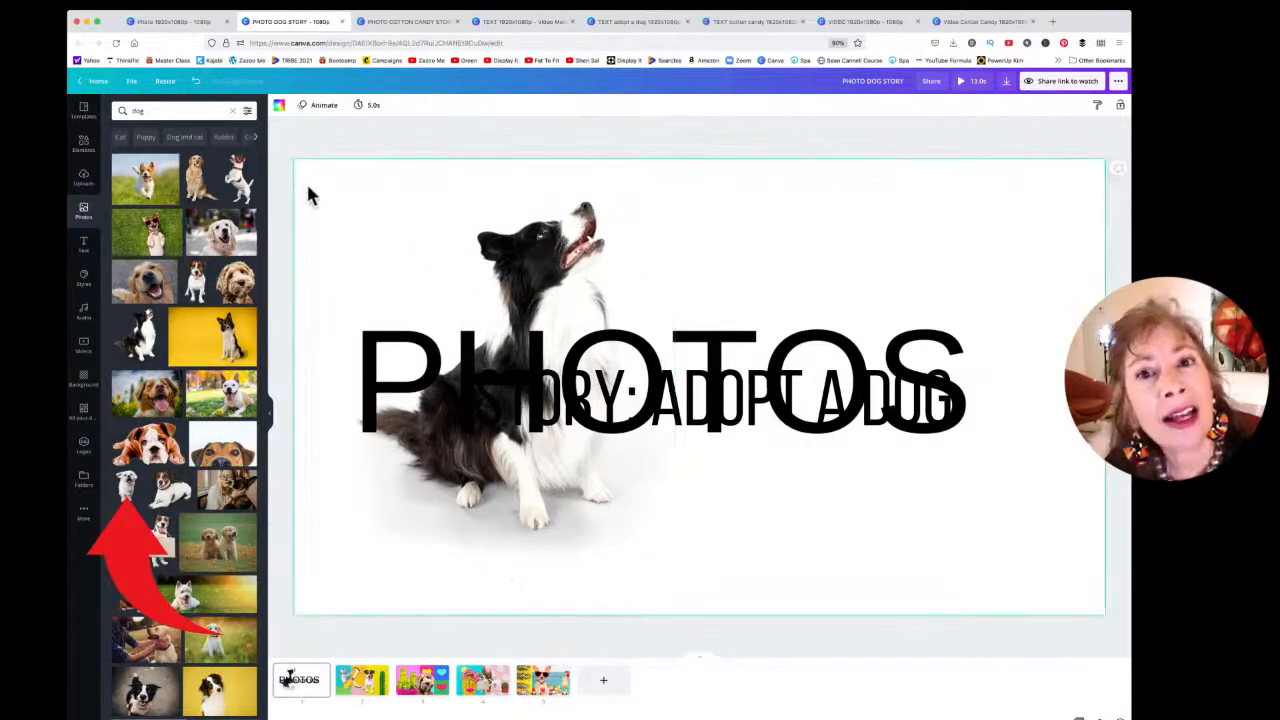
{"action": "left_click", "coordinate": [280, 108]}
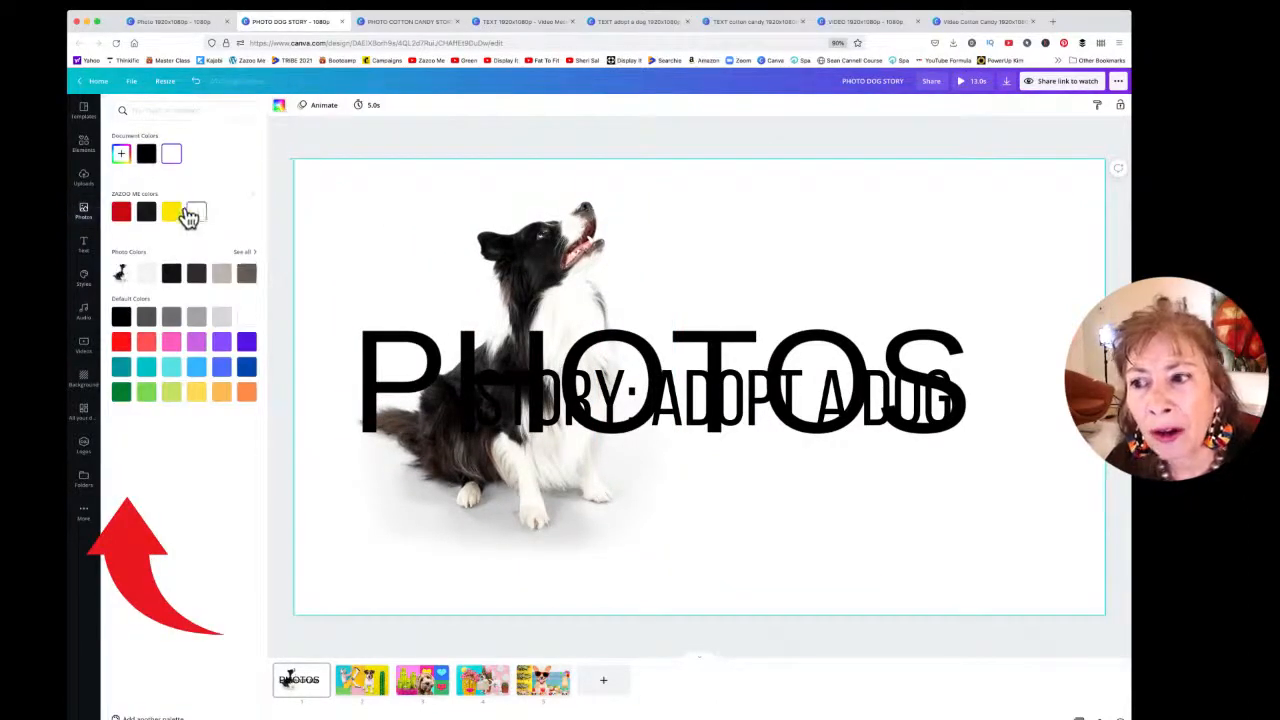
{"action": "left_click", "coordinate": [171, 214]}
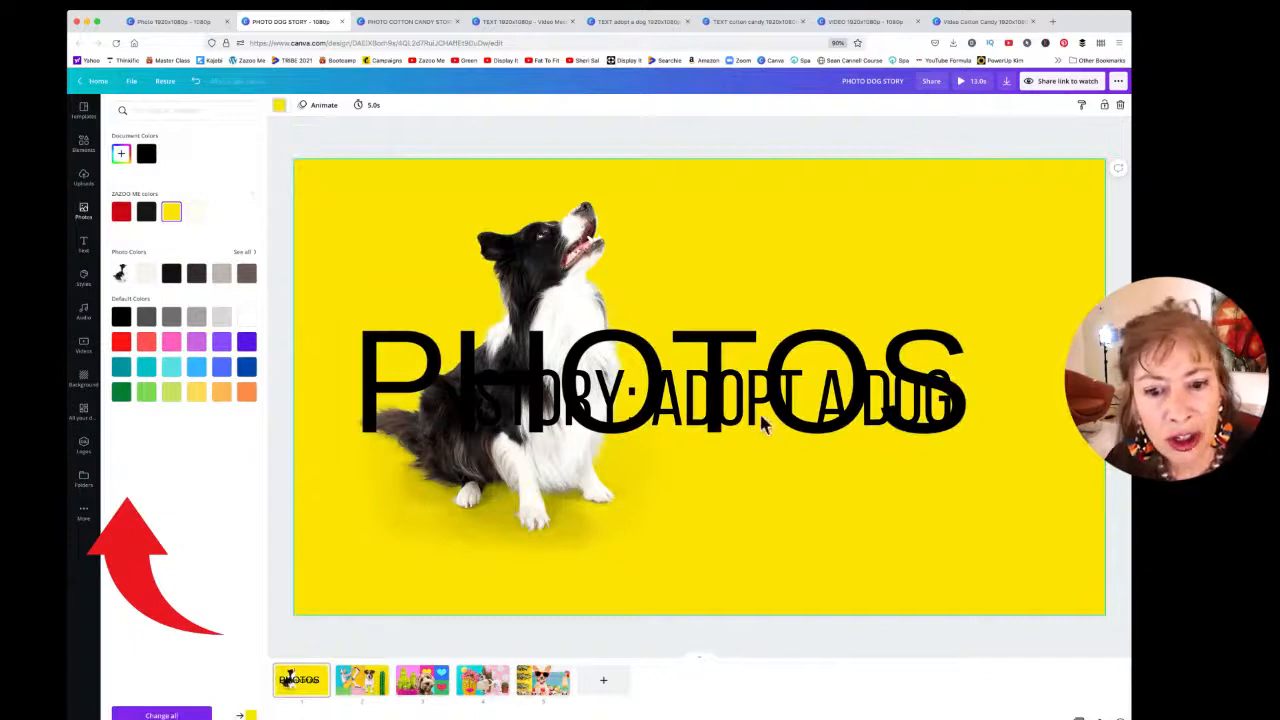
{"action": "left_click", "coordinate": [806, 556]}
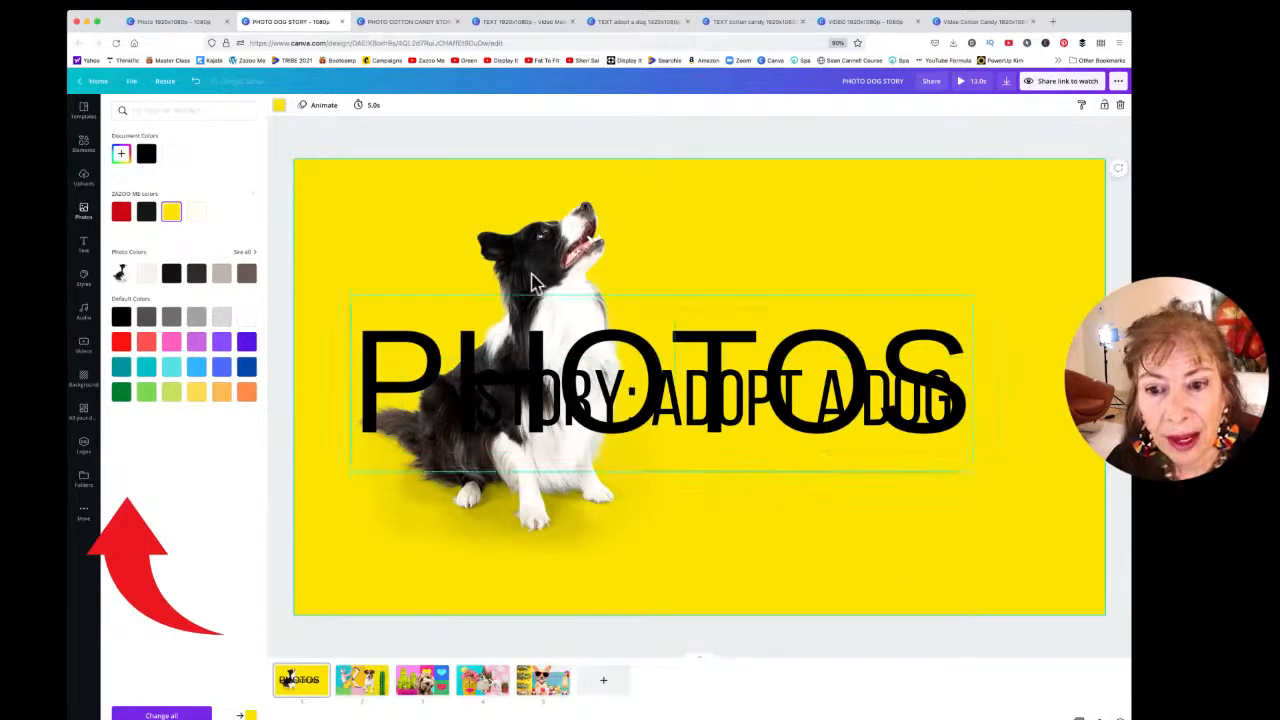
- Arrange the page with the dog photo in the lower-left corner, the PHOTOS heading at the top and the subtitle slightly further right
{"action": "left_click_drag", "start_coordinate": [524, 261], "coordinate": [440, 350]}
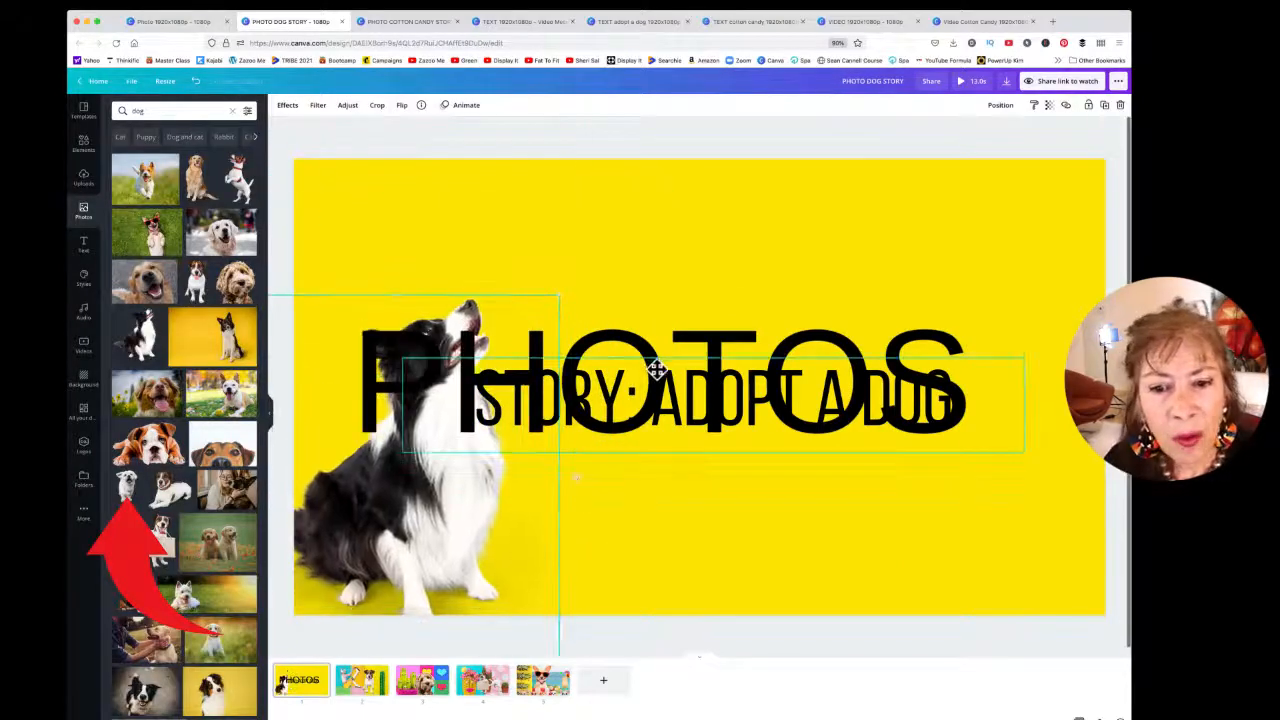
{"action": "left_click_drag", "start_coordinate": [670, 350], "coordinate": [691, 197]}
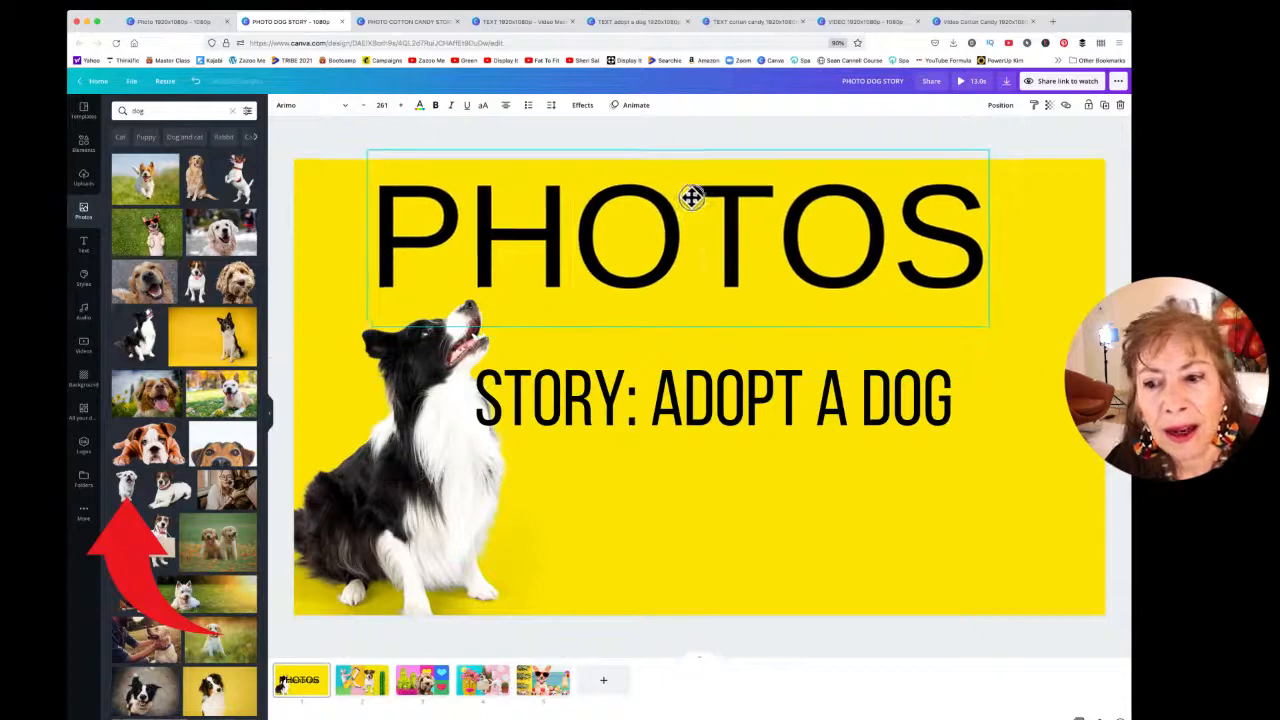
{"action": "left_click_drag", "start_coordinate": [787, 408], "coordinate": [820, 403]}
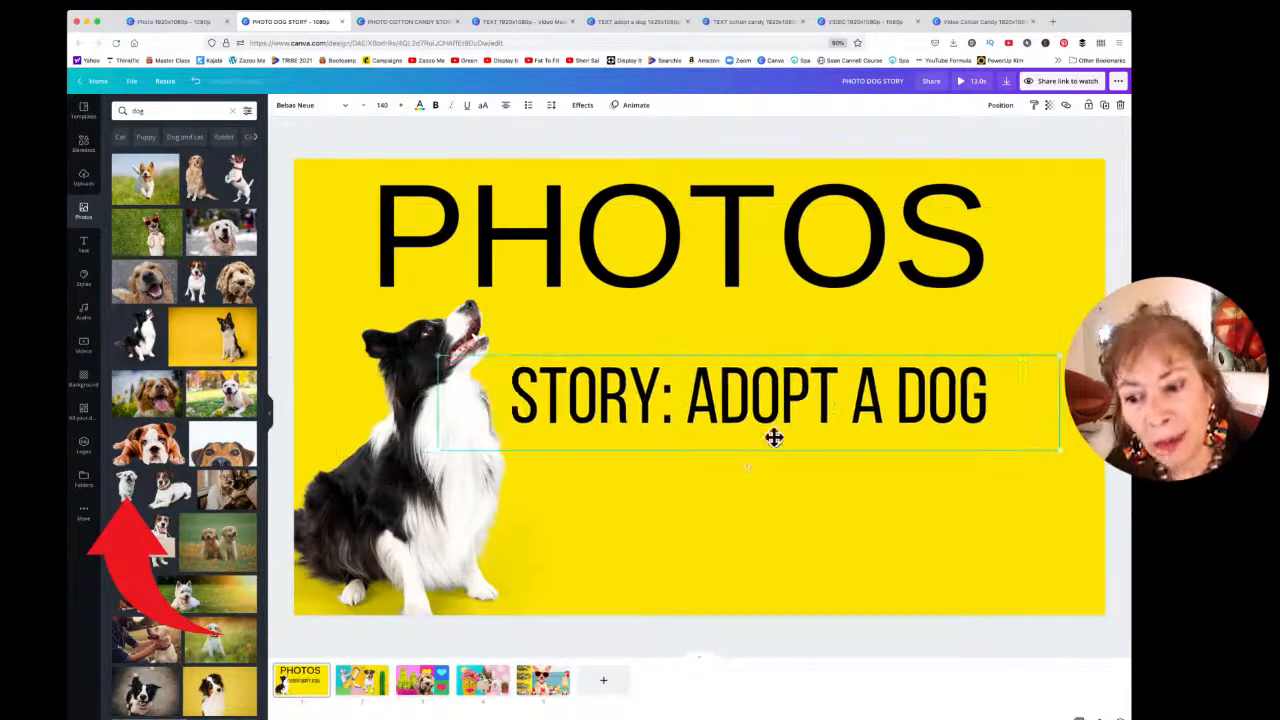
{"action": "mouse_move", "coordinate": [387, 470]}
{"action": "left_mouse_down"}
{"action": "mouse_move", "coordinate": [363, 457]}
{"action": "mouse_move", "coordinate": [369, 509]}
{"action": "mouse_move", "coordinate": [417, 528]}
{"action": "mouse_move", "coordinate": [382, 448]}
{"action": "left_mouse_up"}
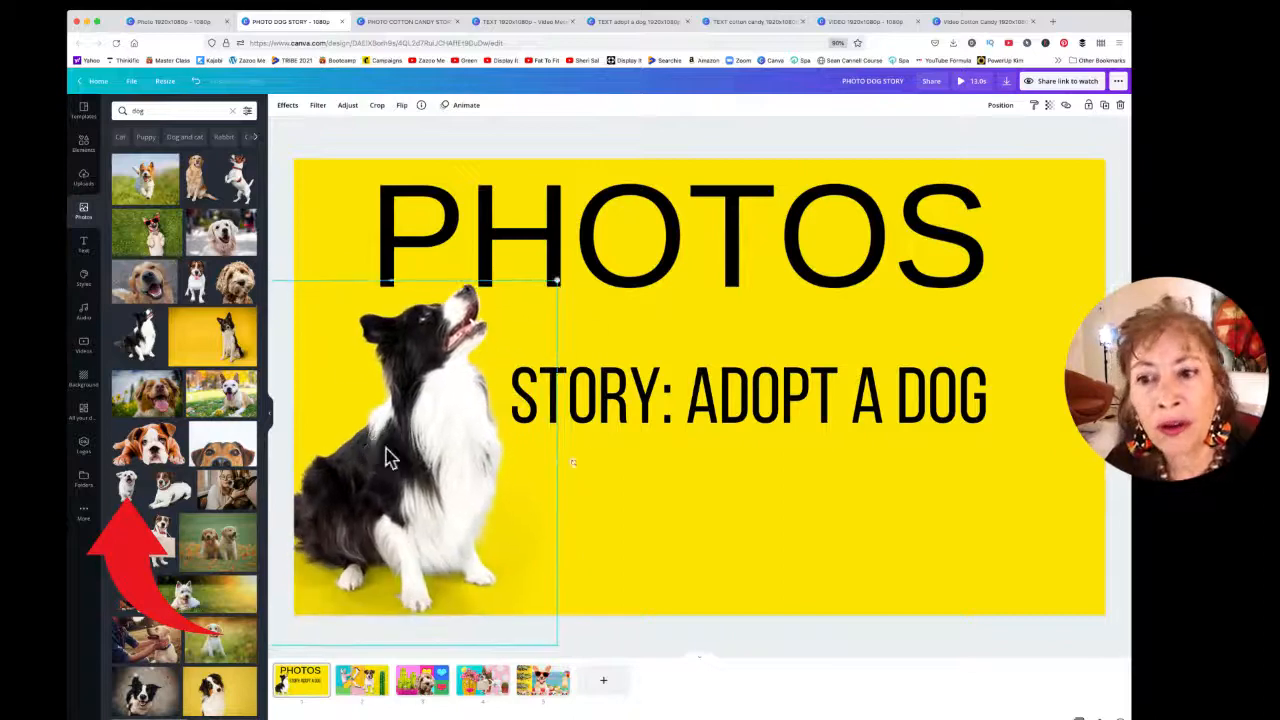
{"action": "mouse_move", "coordinate": [420, 400]}
{"action": "left_mouse_down"}
{"action": "mouse_move", "coordinate": [432, 384]}
{"action": "mouse_move", "coordinate": [426, 402]}
{"action": "left_mouse_up"}
- Try flipping the dog photo horizontally and vertically, and return it to its original orientation
{"action": "left_click", "coordinate": [401, 106]}
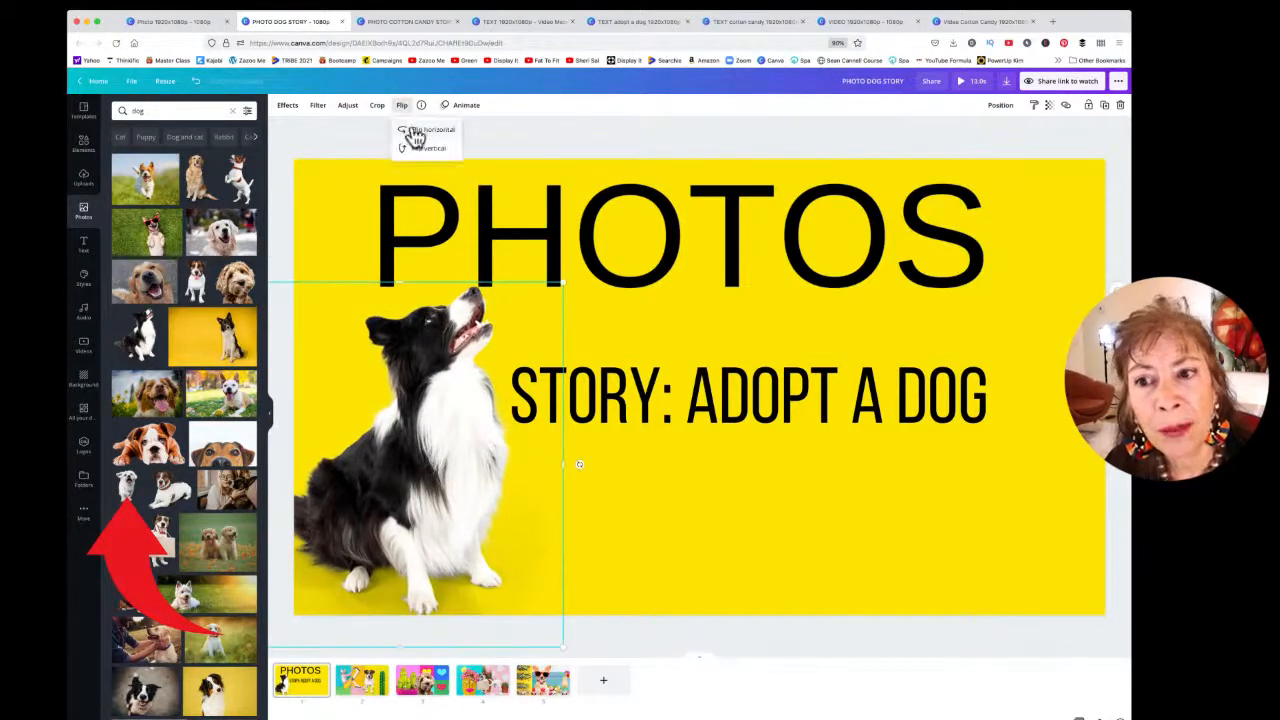
{"action": "left_click", "coordinate": [420, 131]}
{"action": "left_click_drag", "start_coordinate": [343, 409], "coordinate": [391, 400]}
{"action": "left_click", "coordinate": [401, 106]}
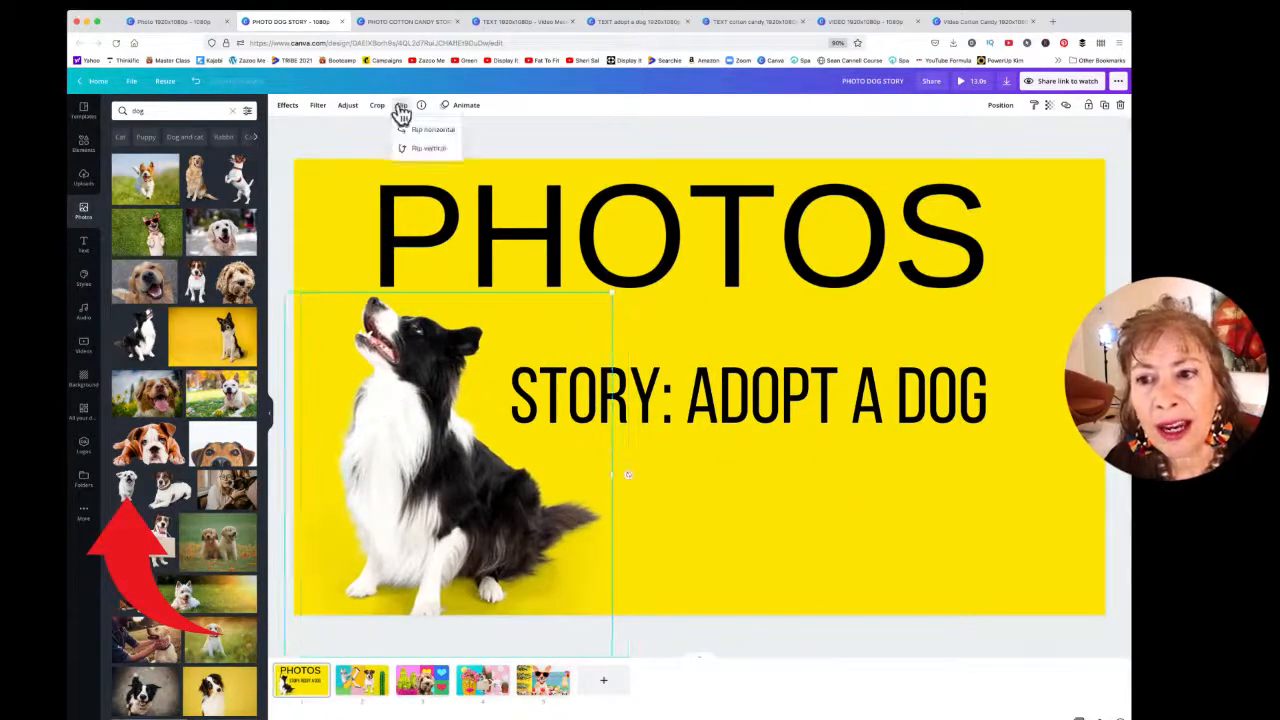
{"action": "left_click", "coordinate": [425, 152]}
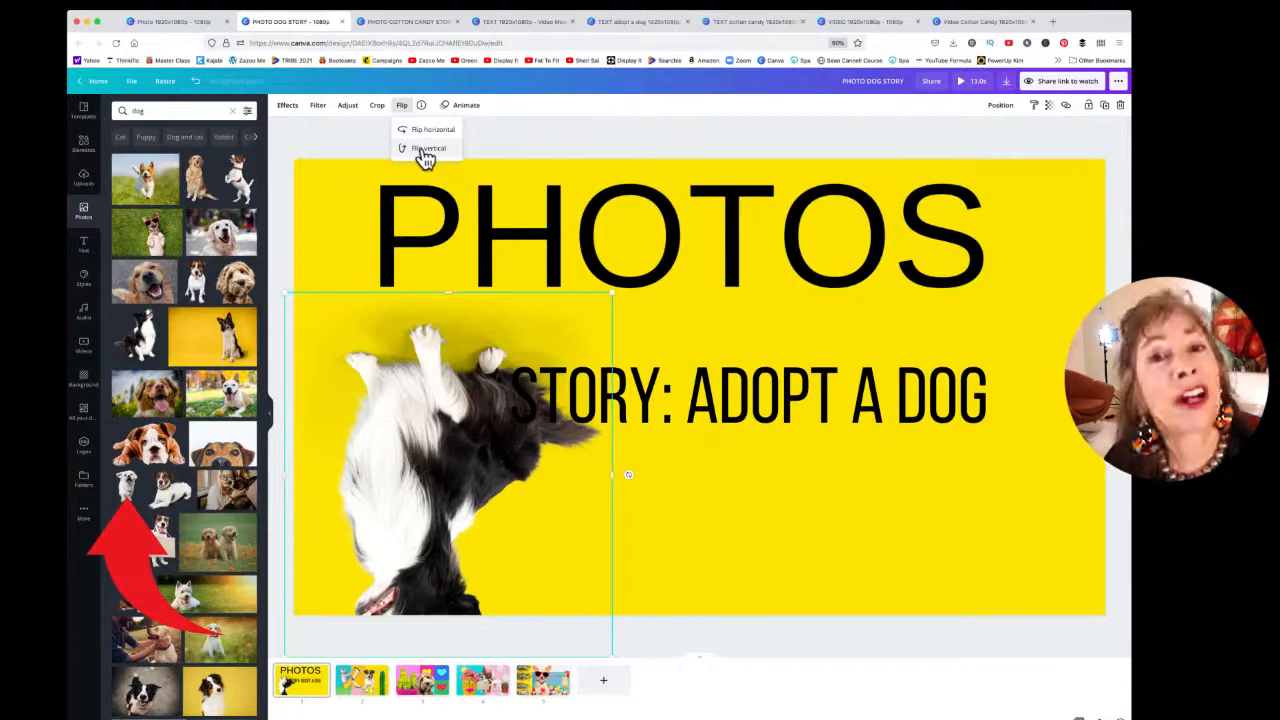
{"action": "left_click", "coordinate": [425, 152]}
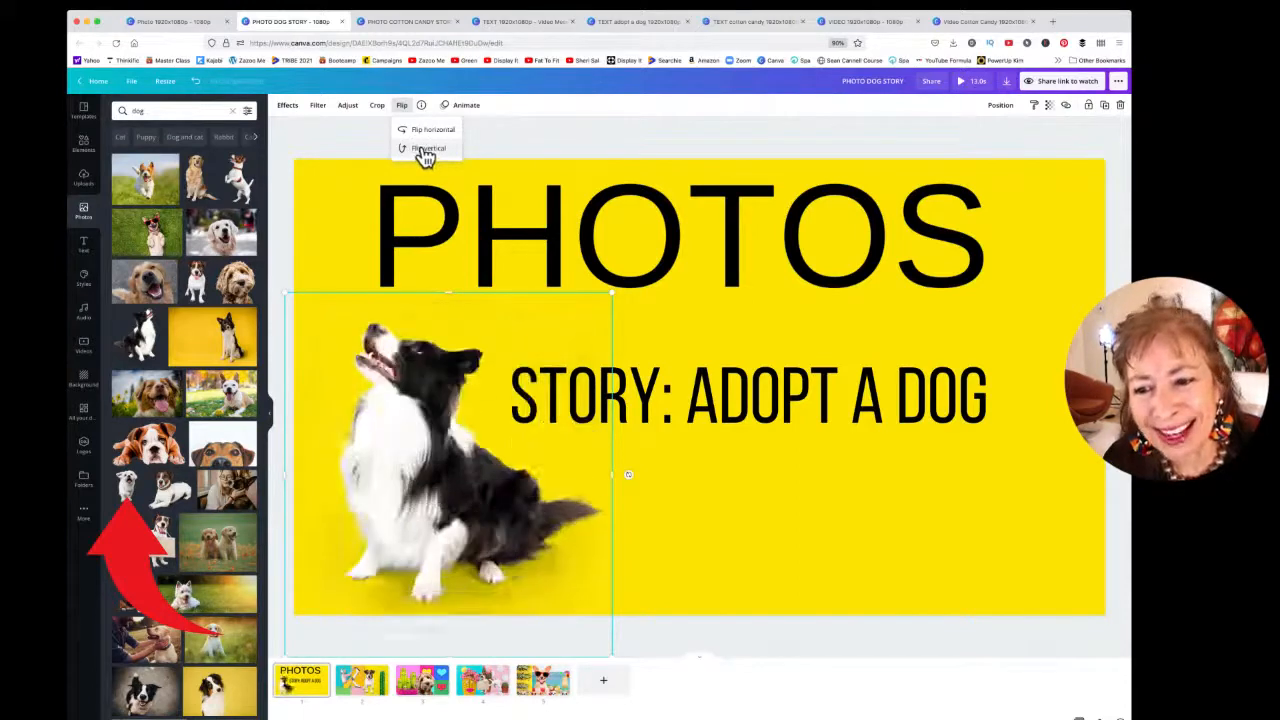
{"action": "left_click", "coordinate": [430, 133]}
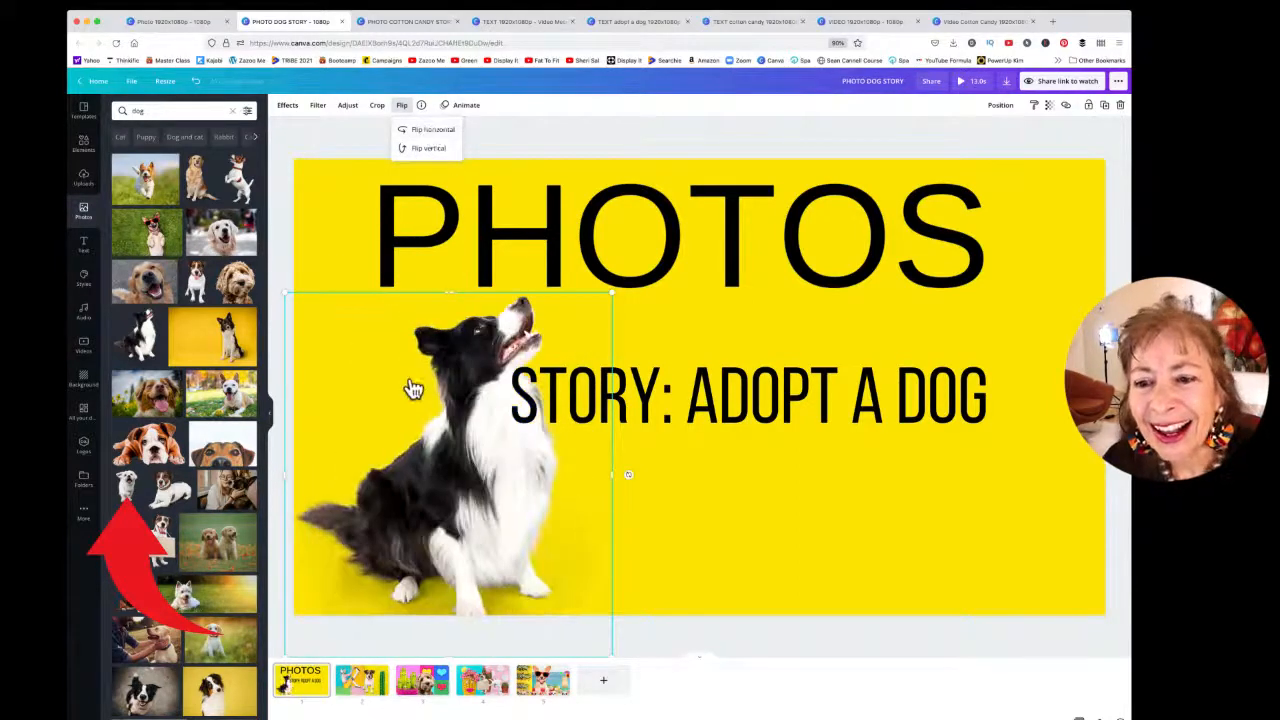
- Move the dog photo slightly up and left so its tail meets the page's left edge
{"action": "left_click", "coordinate": [450, 404]}
{"action": "mouse_move", "coordinate": [407, 465]}
{"action": "left_mouse_down"}
{"action": "mouse_move", "coordinate": [349, 446]}
{"action": "mouse_move", "coordinate": [389, 455]}
{"action": "left_mouse_up"}
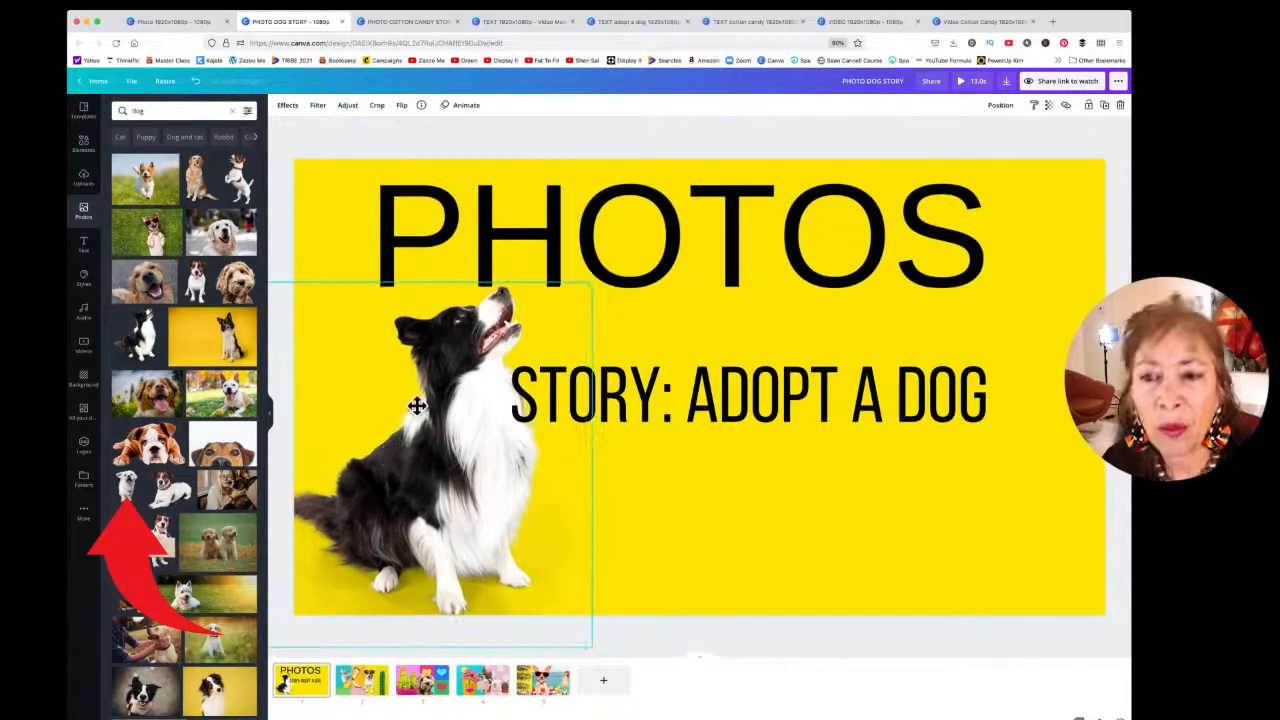
- Try the Epic, Festive, Summer, Afterglow, Solar, Selfie and Cali filters on the dog photo
{"action": "left_click", "coordinate": [317, 110]}
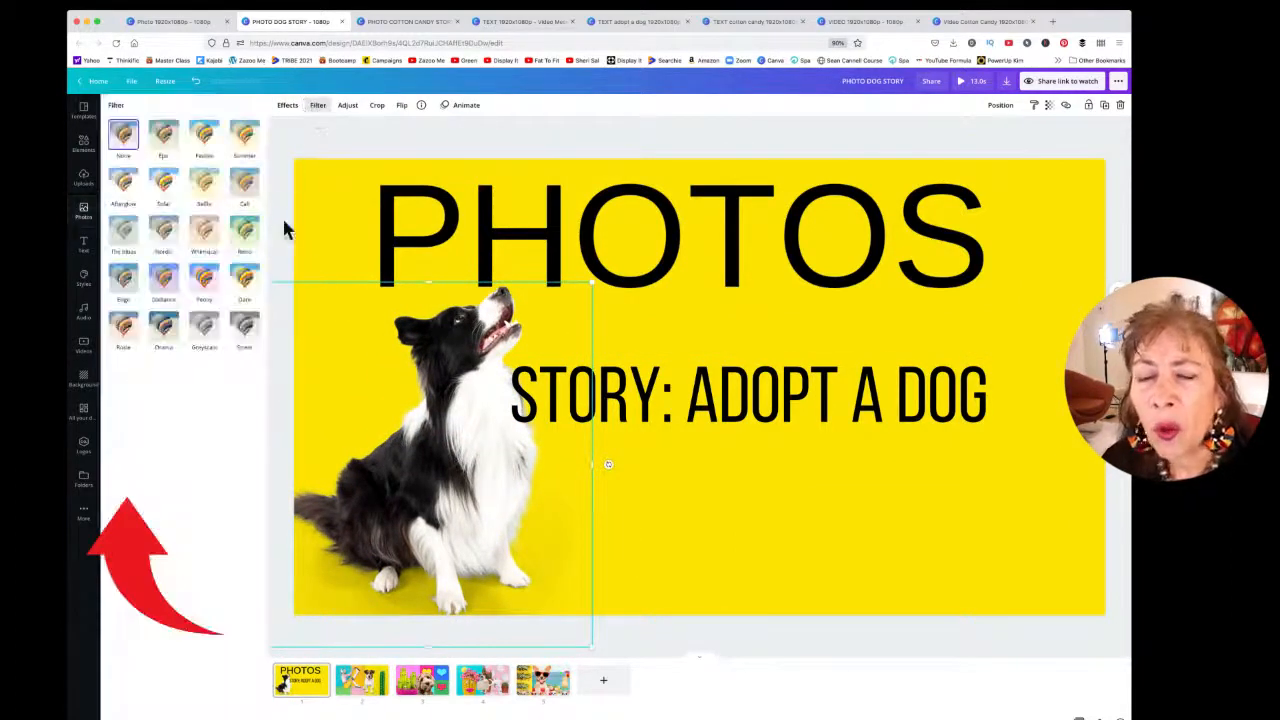
{"action": "left_click", "coordinate": [346, 4]}
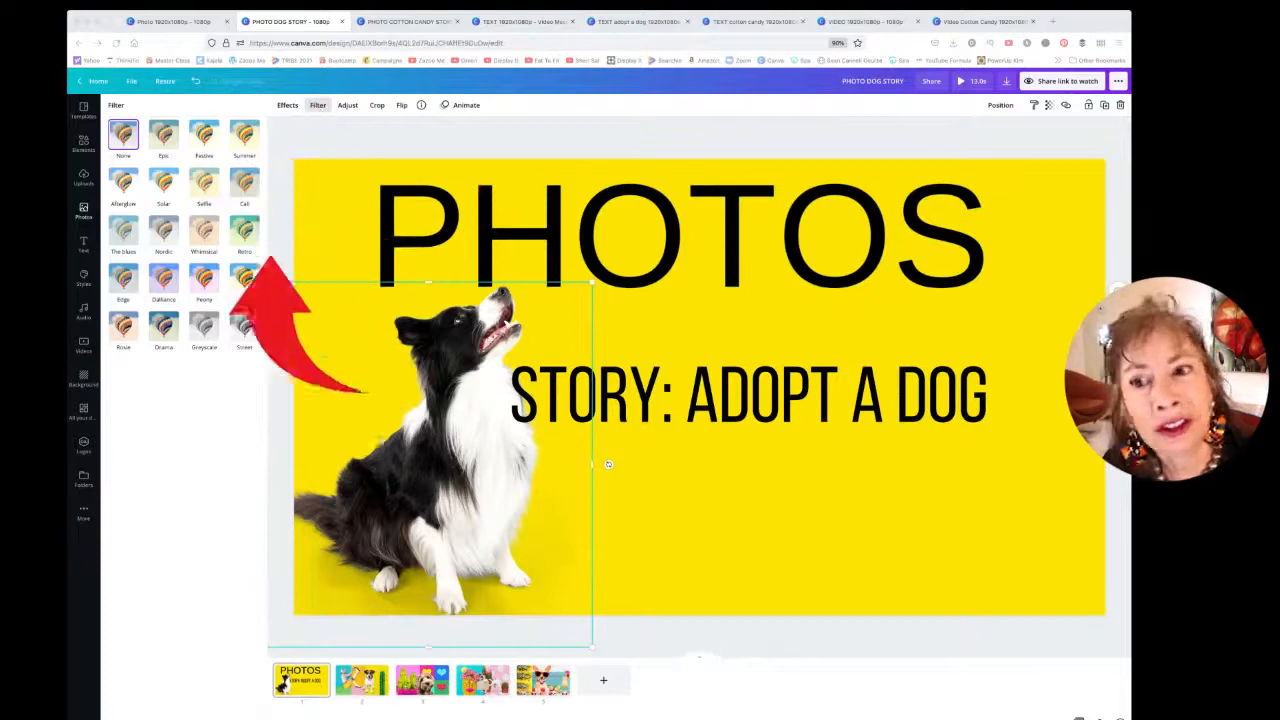
{"action": "left_click", "coordinate": [160, 135]}
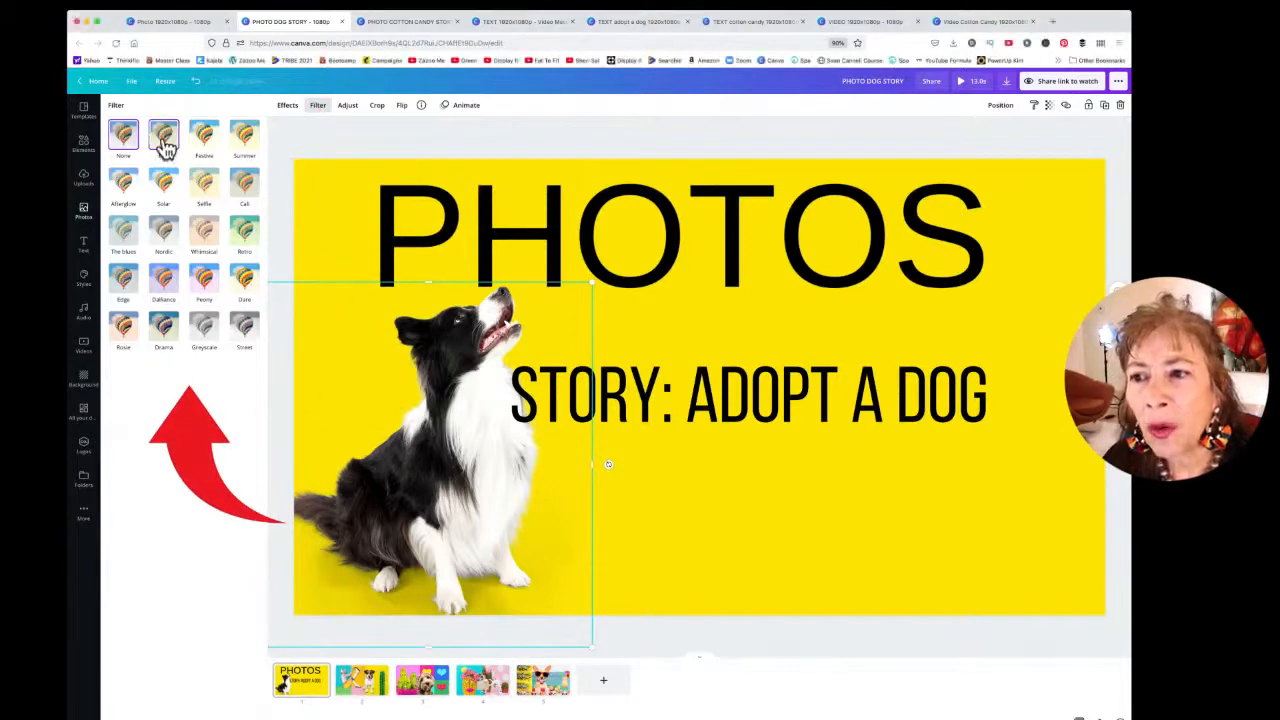
{"action": "left_click", "coordinate": [163, 140]}
{"action": "left_click", "coordinate": [205, 137]}
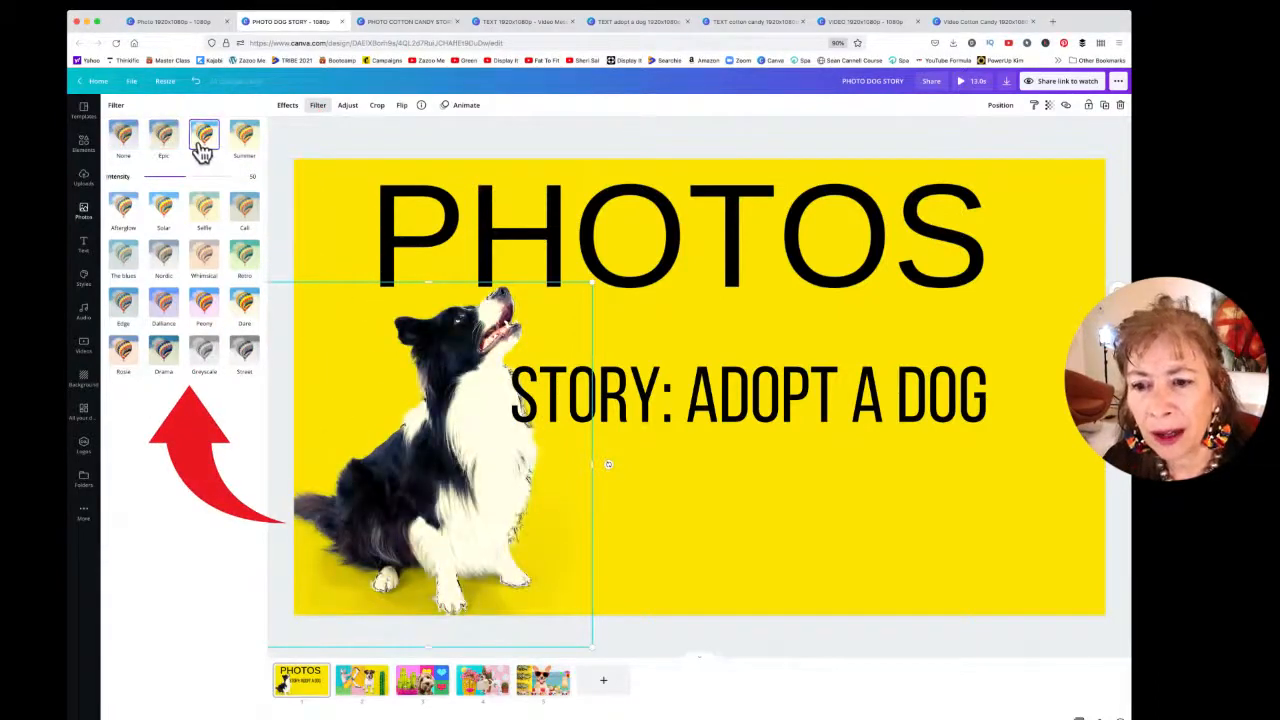
{"action": "left_click", "coordinate": [247, 145]}
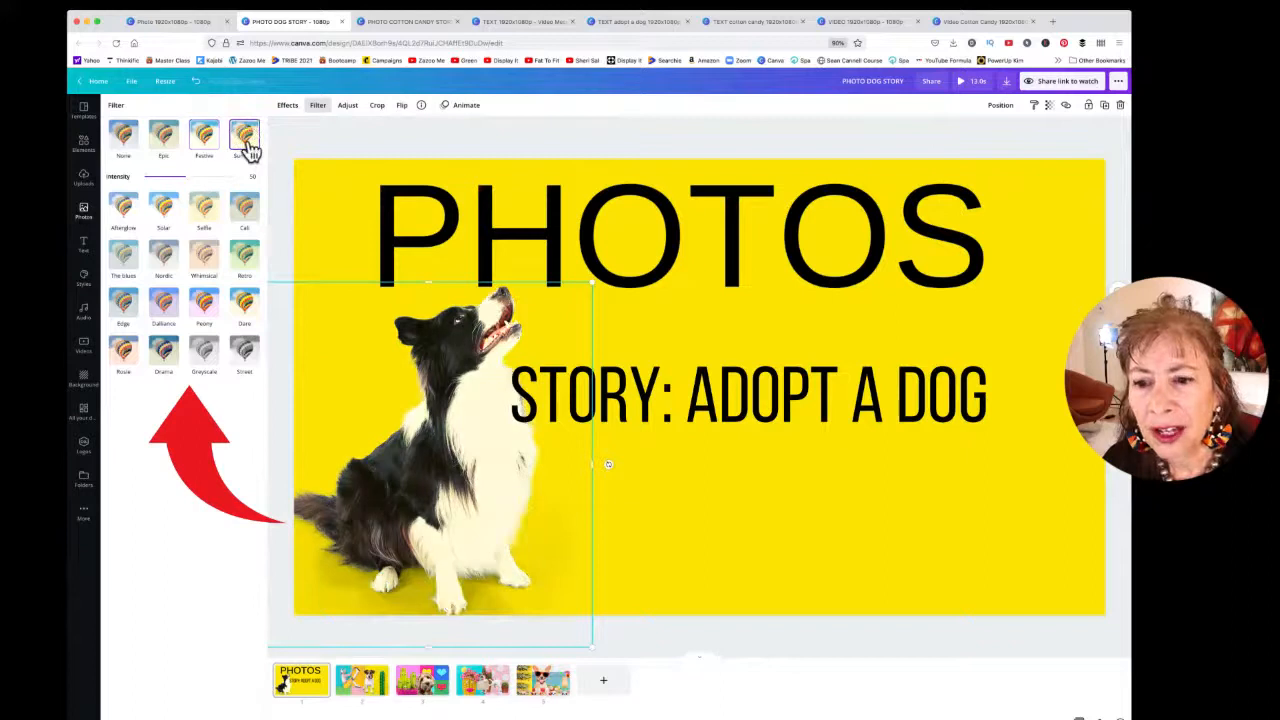
{"action": "left_click", "coordinate": [124, 208]}
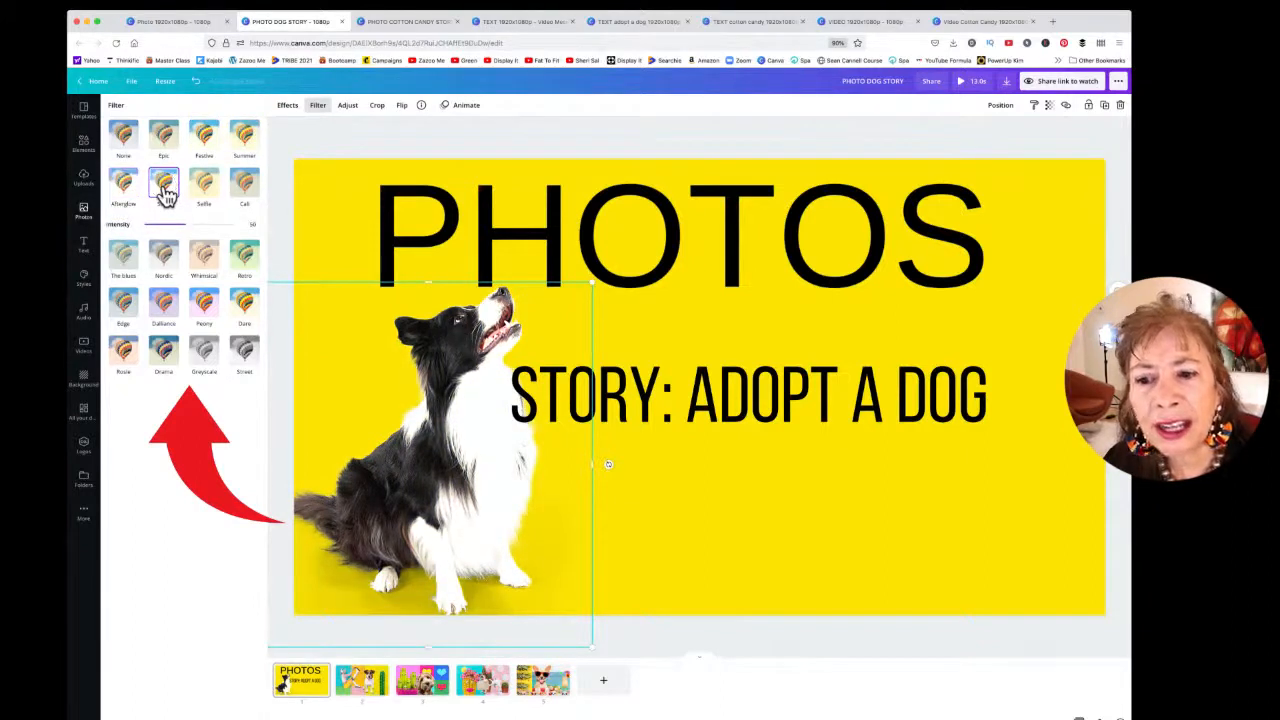
{"action": "left_click", "coordinate": [203, 193]}
{"action": "left_click", "coordinate": [250, 191]}
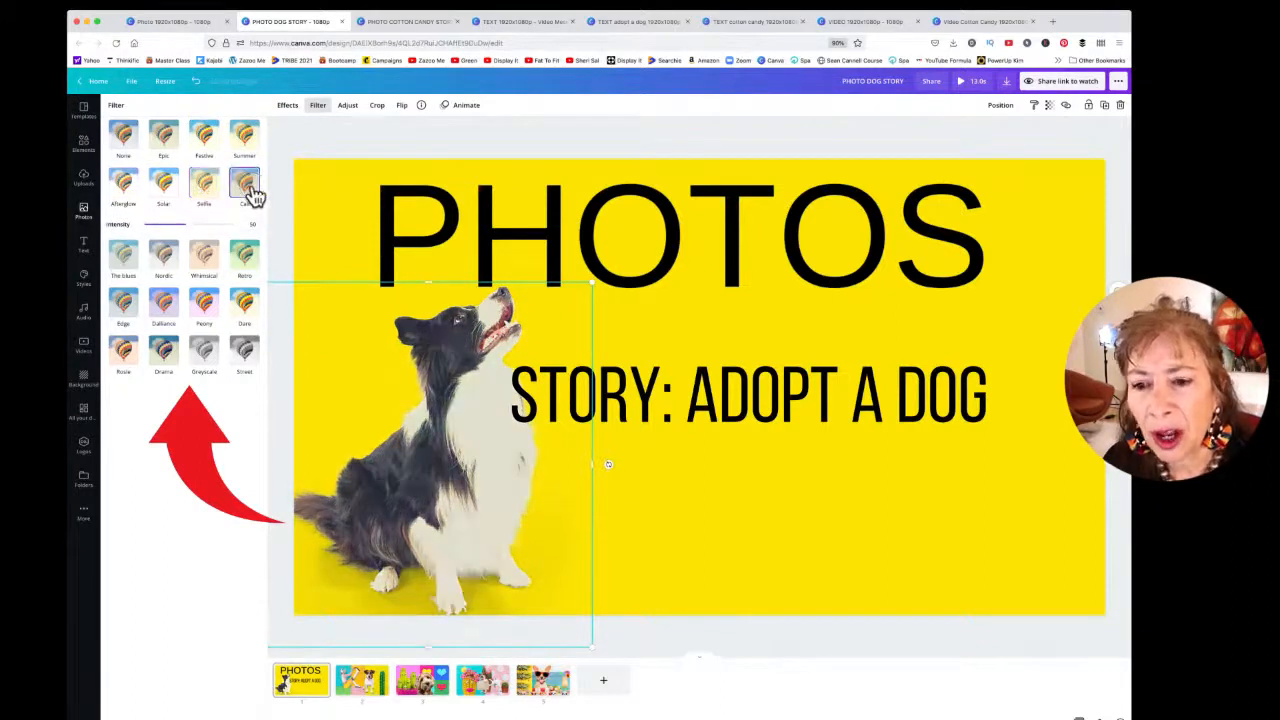
{"action": "left_click", "coordinate": [317, 104]}
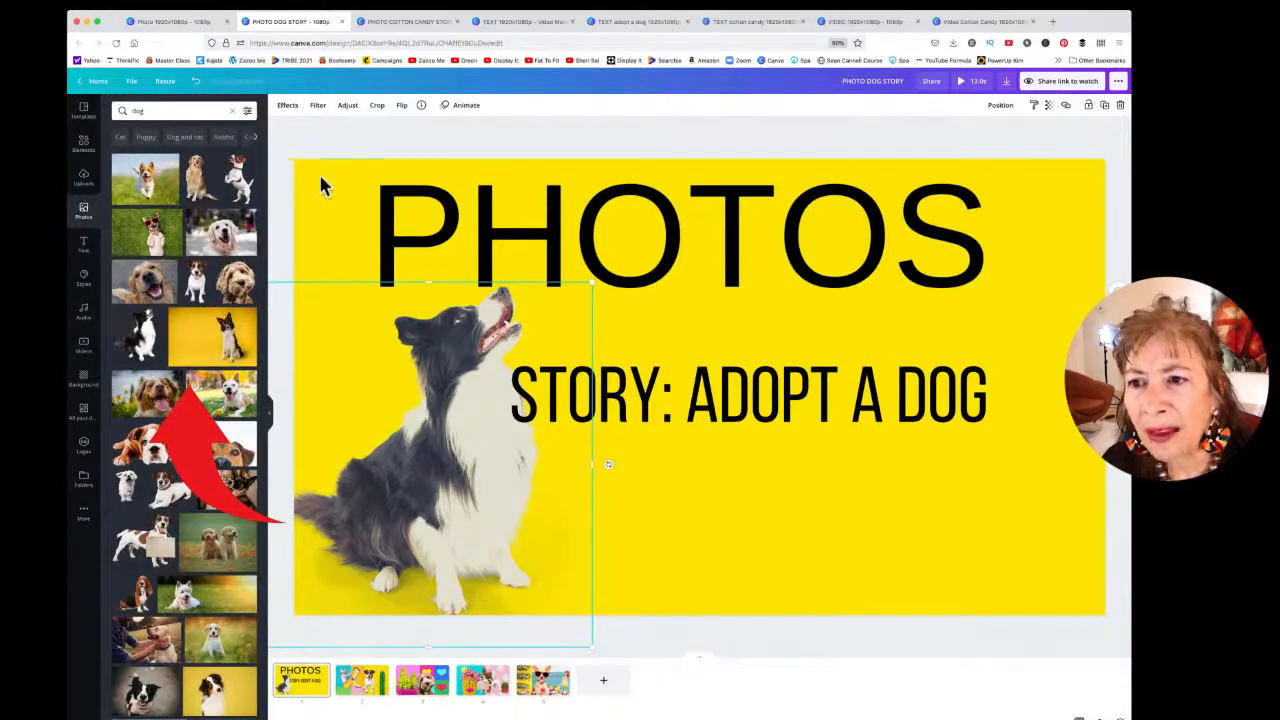
- Change the page background to the cream brand color and slightly enlarge the "STORY: ADOPT A DOG" subtitle
{"action": "left_click", "coordinate": [321, 178]}
{"action": "left_click", "coordinate": [280, 108]}
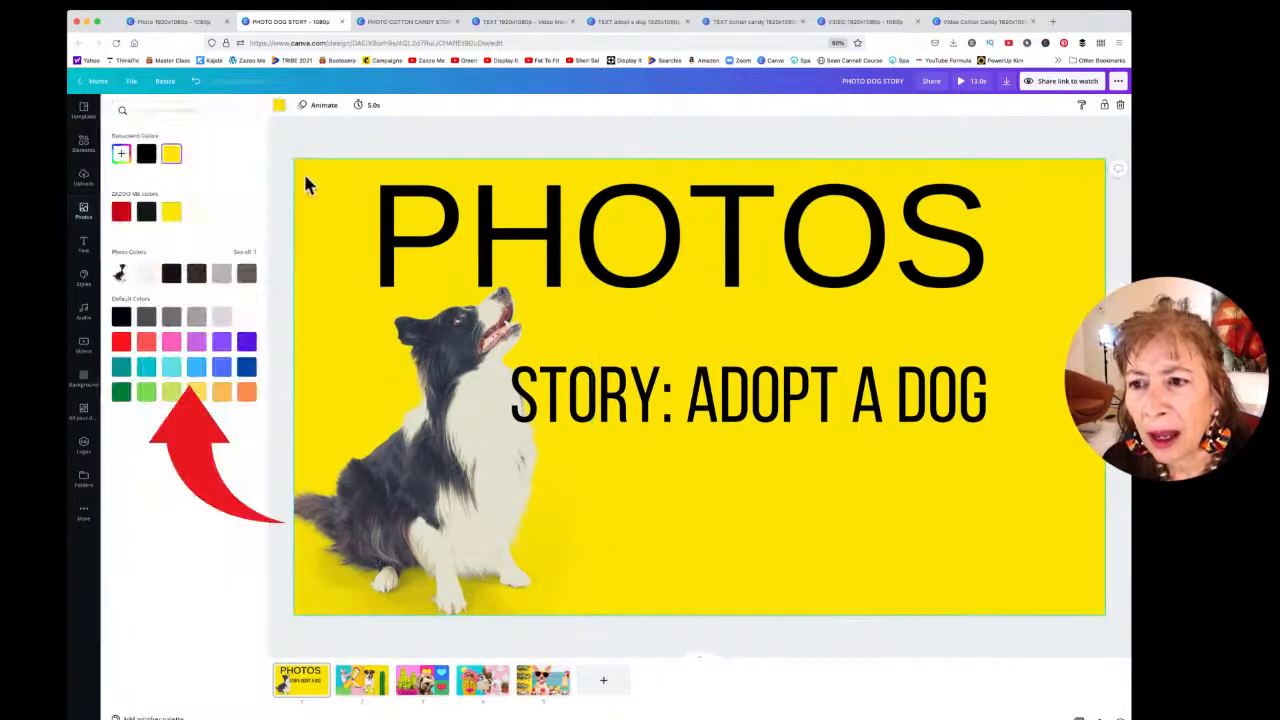
{"action": "left_click", "coordinate": [202, 215]}
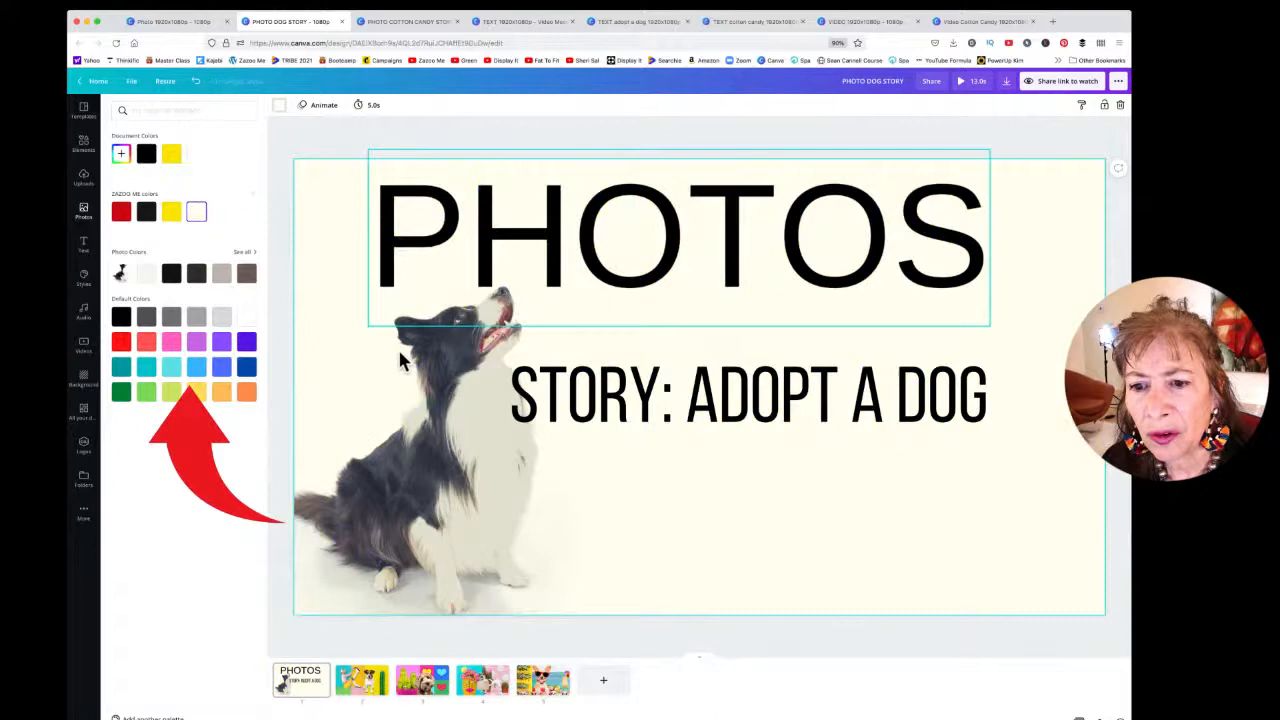
{"action": "left_click", "coordinate": [450, 385]}
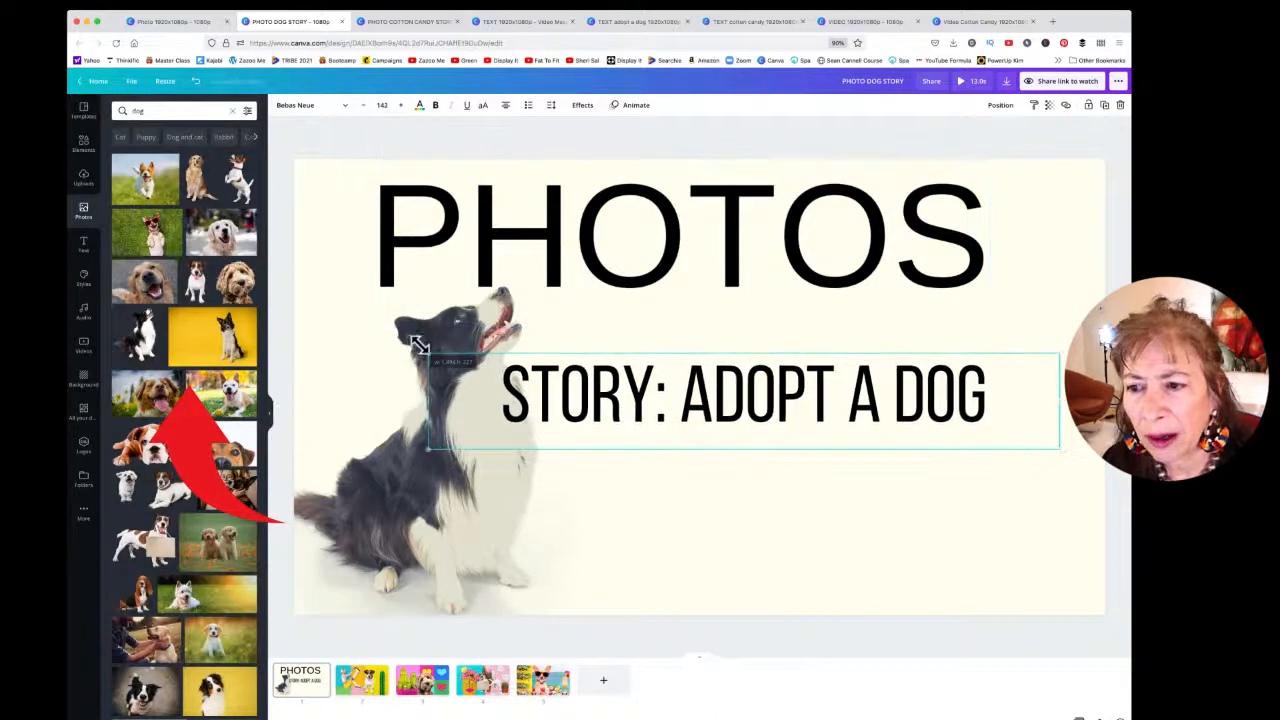
- Try the Retro, Edge, Dalliance and Peony filters on the dog photo and apply Dare
{"action": "left_click", "coordinate": [400, 530]}
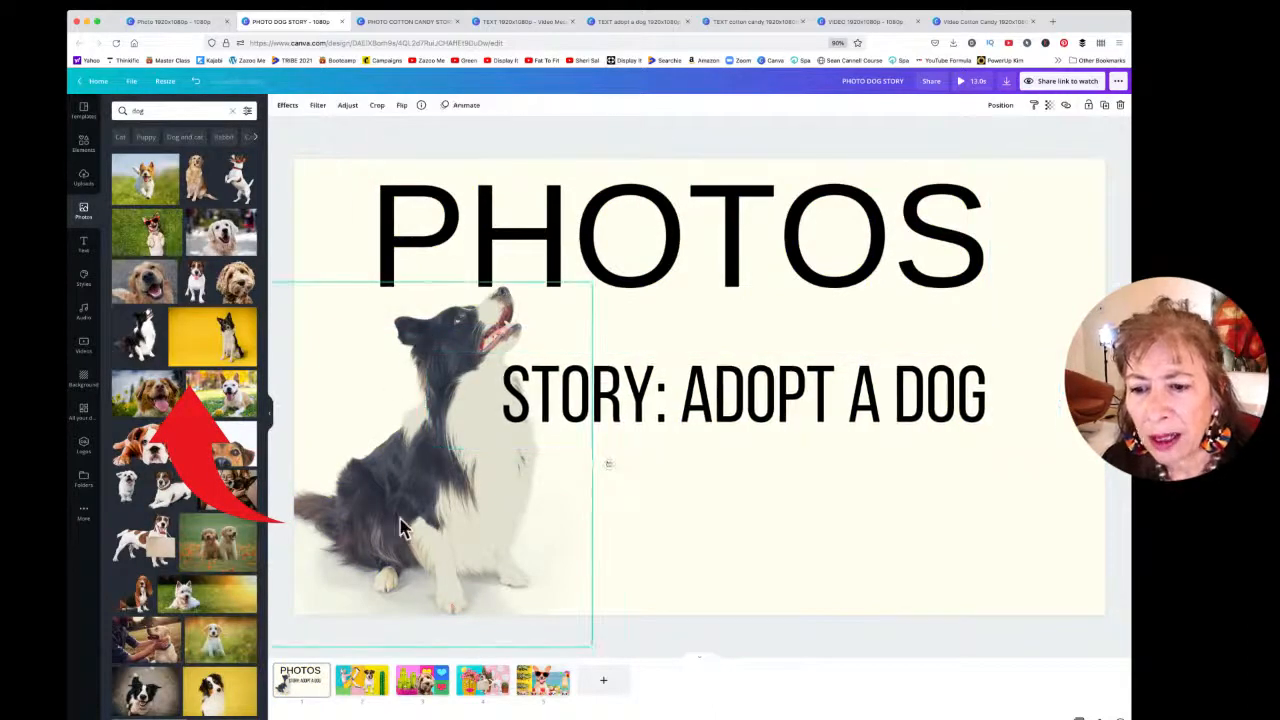
{"action": "left_click", "coordinate": [317, 105]}
{"action": "left_click", "coordinate": [243, 258]}
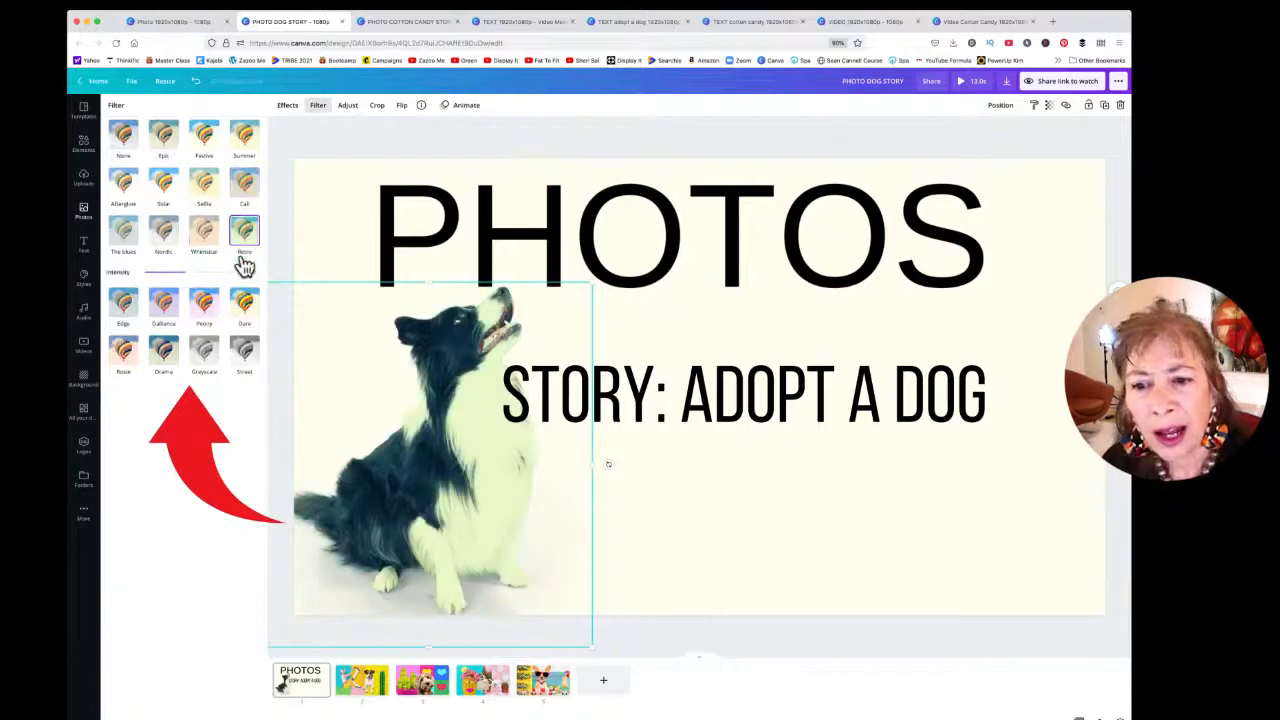
{"action": "left_click", "coordinate": [128, 310]}
{"action": "left_click", "coordinate": [162, 288]}
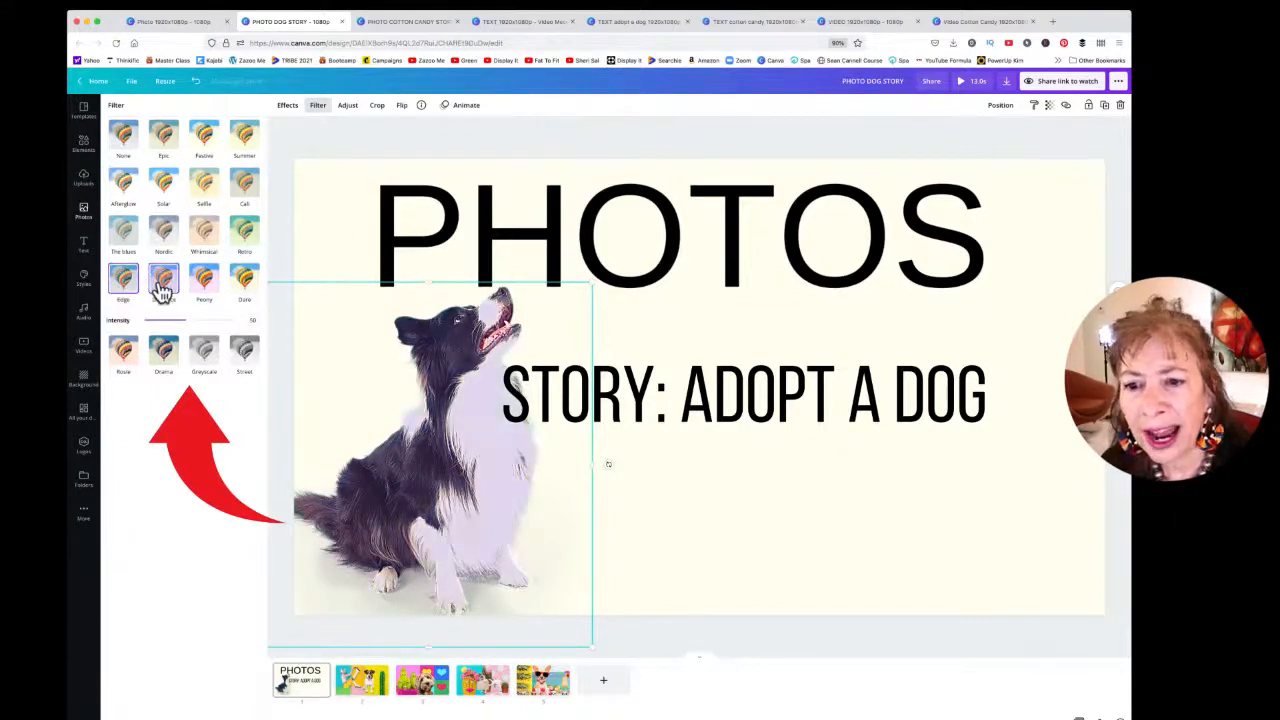
{"action": "left_click", "coordinate": [204, 283]}
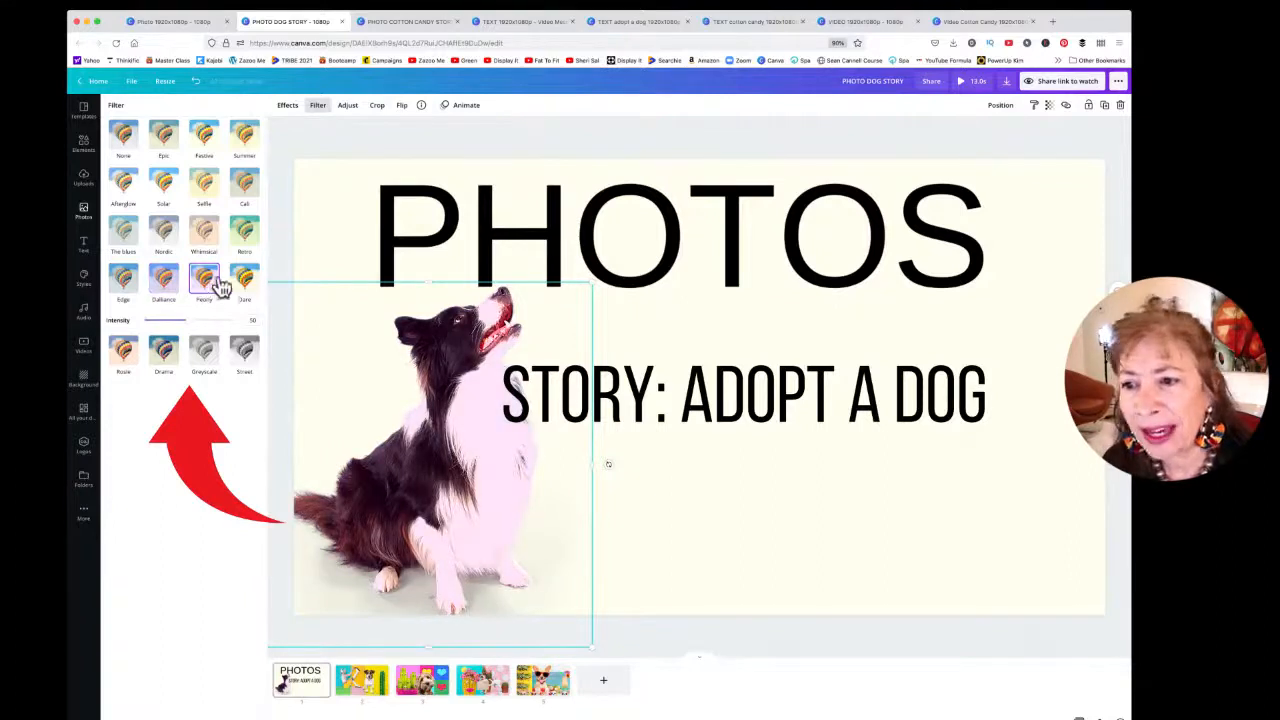
{"action": "left_click", "coordinate": [246, 280]}
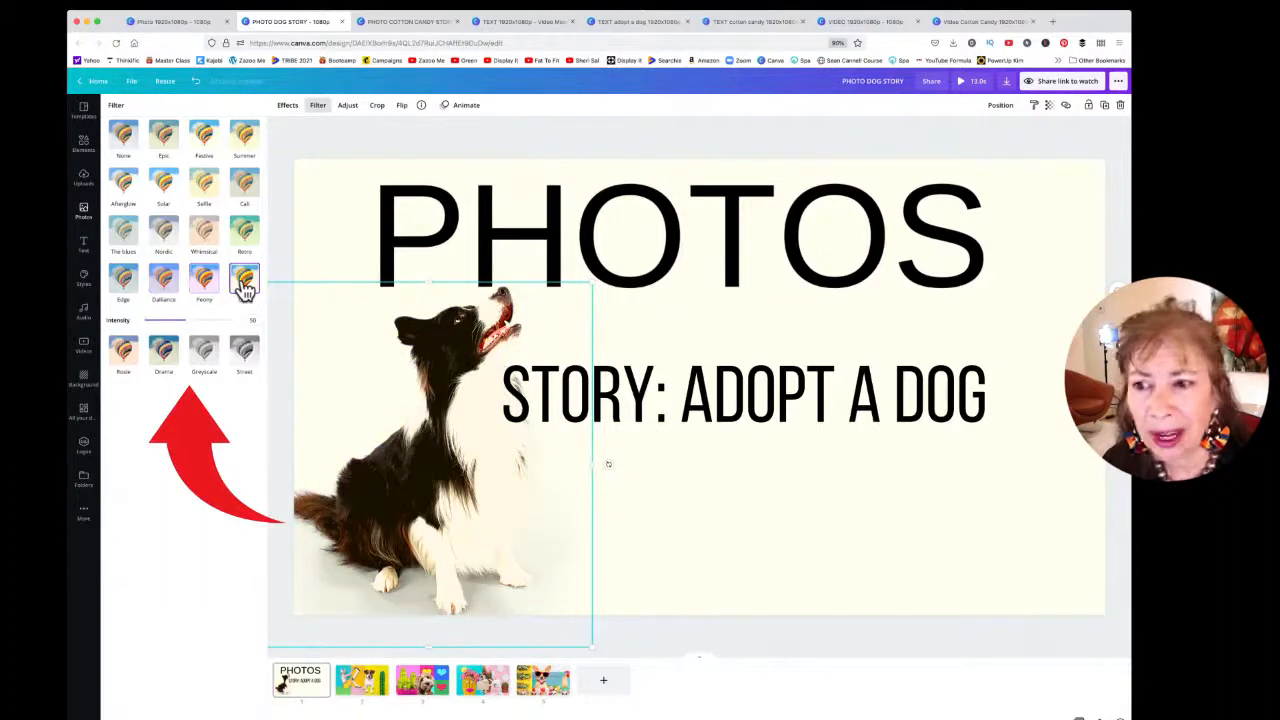
- Try the Rosie, Drama and Greyscale filters on the dog photo and apply Street
{"action": "left_click", "coordinate": [120, 362]}
{"action": "left_click", "coordinate": [160, 330]}
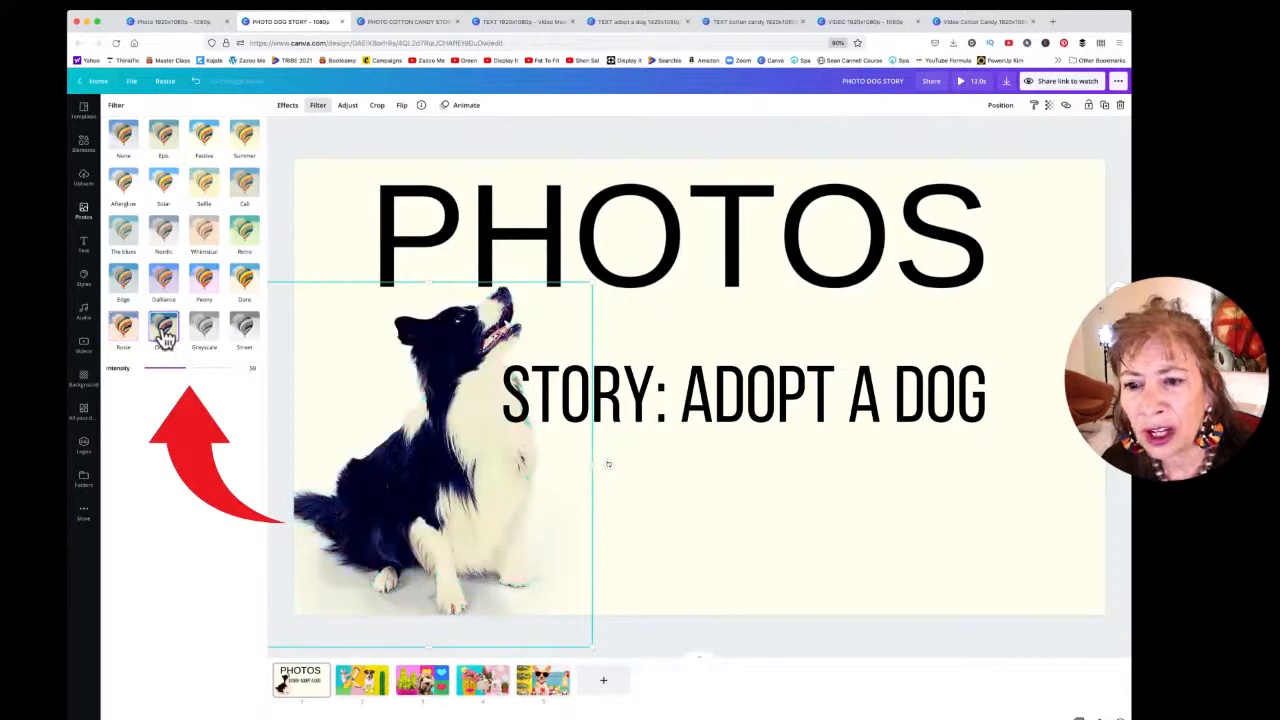
{"action": "left_click", "coordinate": [203, 330]}
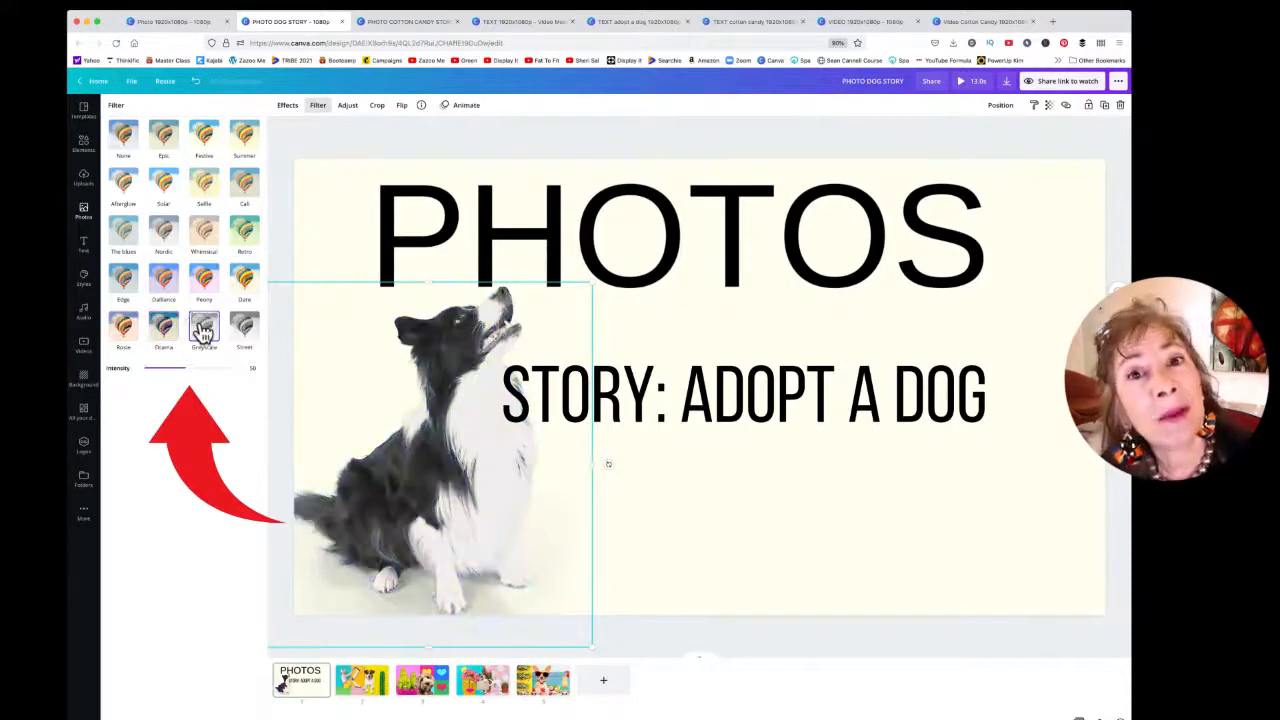
{"action": "left_click", "coordinate": [238, 335]}
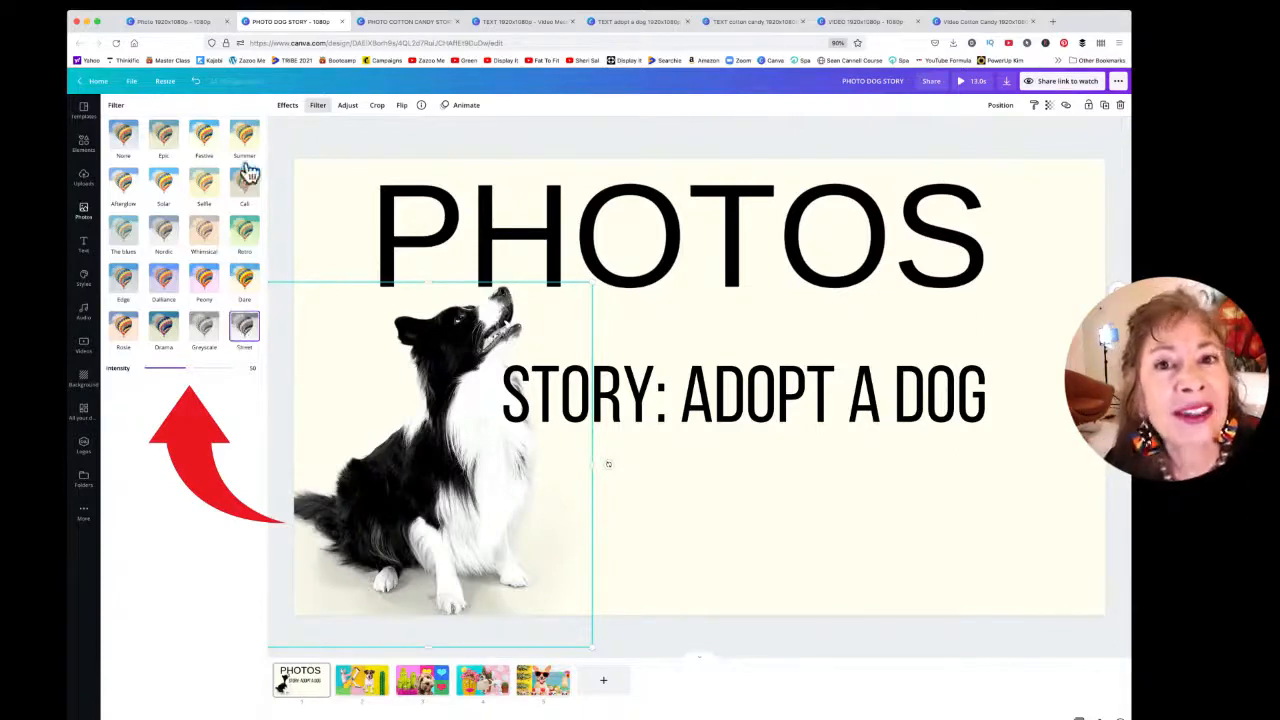
{"action": "left_click", "coordinate": [420, 137]}
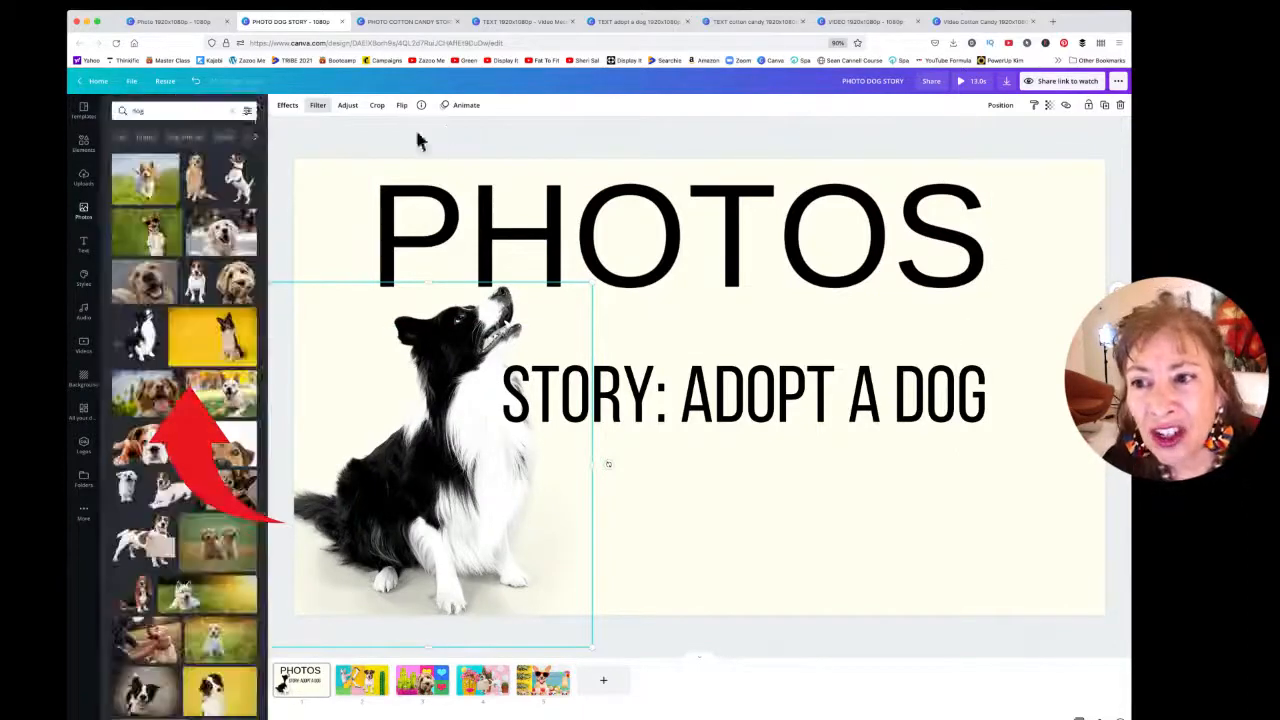
- Show the effects available for the dog photo and return to the dog photo search
{"action": "left_click", "coordinate": [287, 106]}
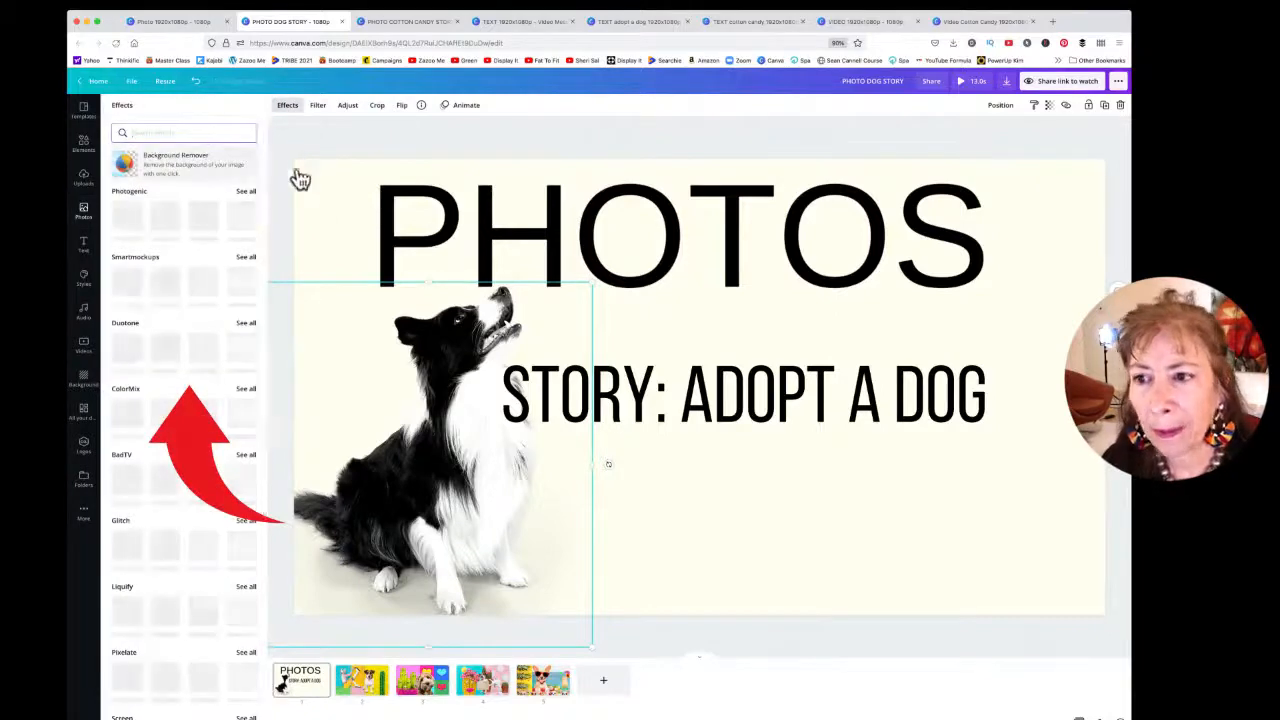
{"action": "left_click", "coordinate": [84, 212]}
{"action": "left_click", "coordinate": [363, 131]}
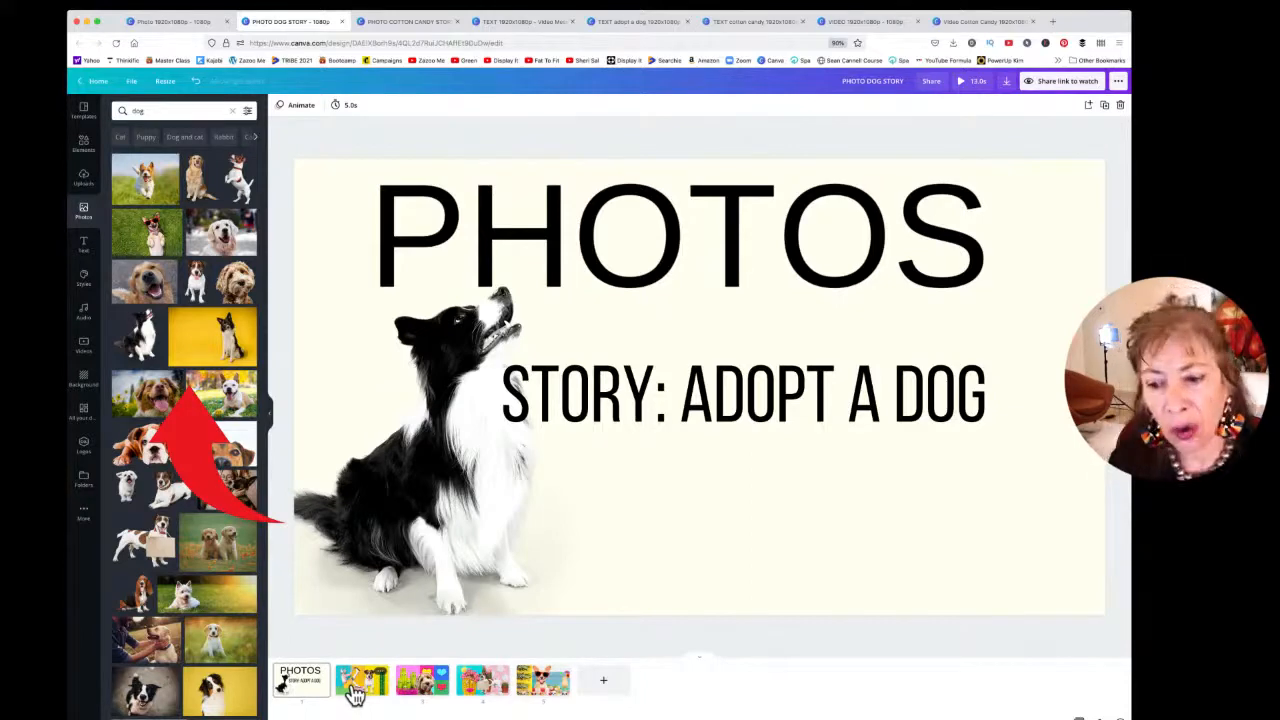
- Open page 2 and move the brown-and-white dog cutout toward the woman's raised leg
{"action": "left_click", "coordinate": [360, 682]}
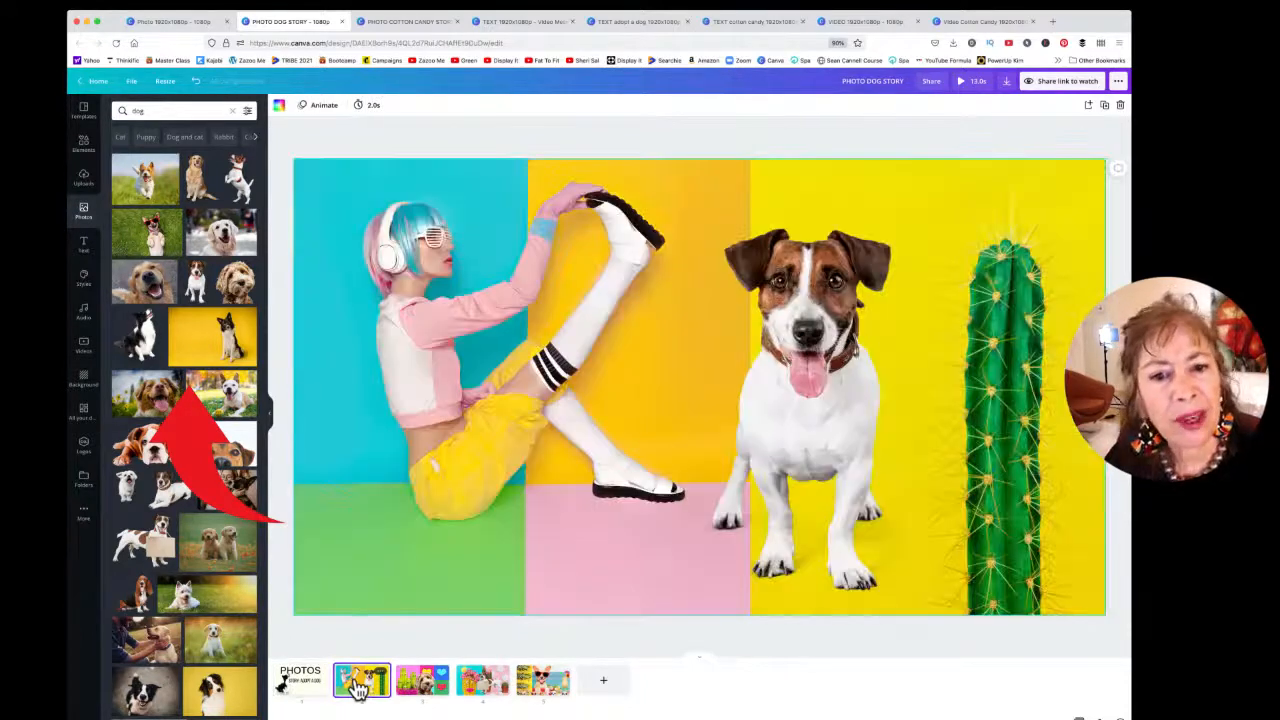
{"action": "mouse_move", "coordinate": [437, 357]}
{"action": "left_mouse_down"}
{"action": "mouse_move", "coordinate": [590, 357]}
{"action": "mouse_move", "coordinate": [311, 366]}
{"action": "mouse_move", "coordinate": [436, 349]}
{"action": "left_mouse_up"}
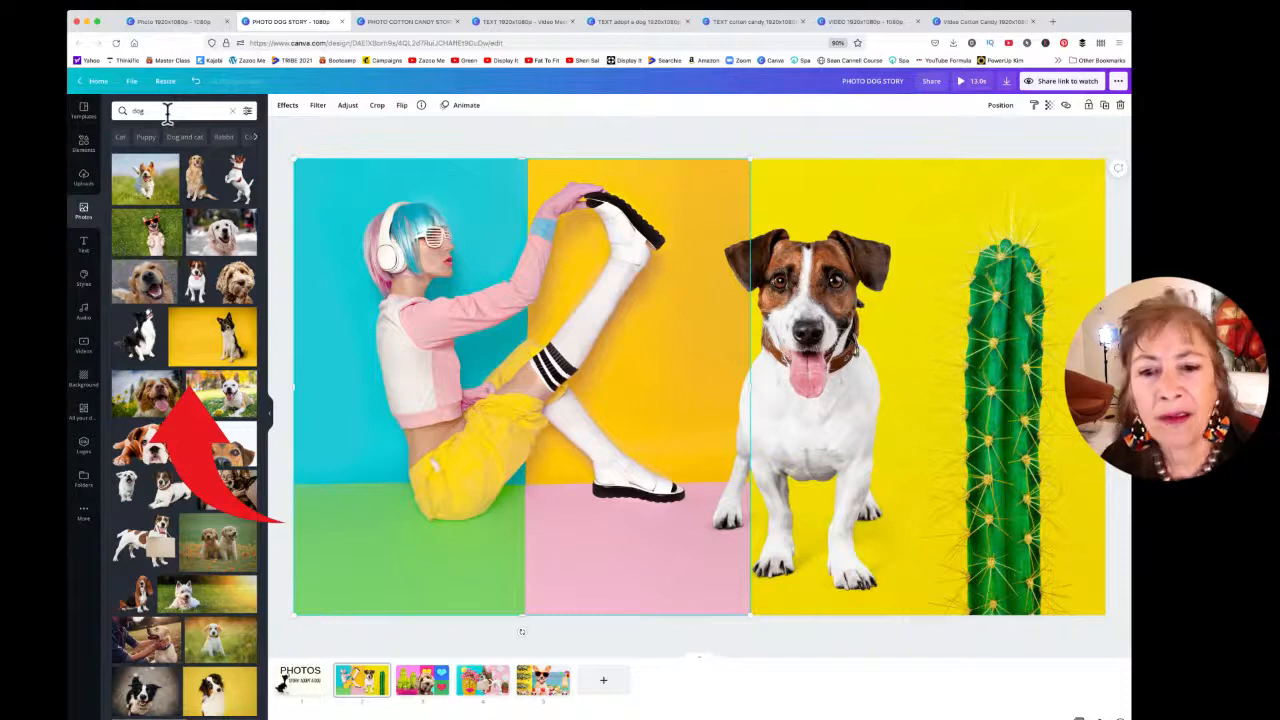
{"action": "left_click_drag", "start_coordinate": [818, 297], "coordinate": [722, 262]}
- Add a second copy of the brown-and-white dog from the photo library, place it over the woman, and delete it
{"action": "left_click", "coordinate": [197, 291]}
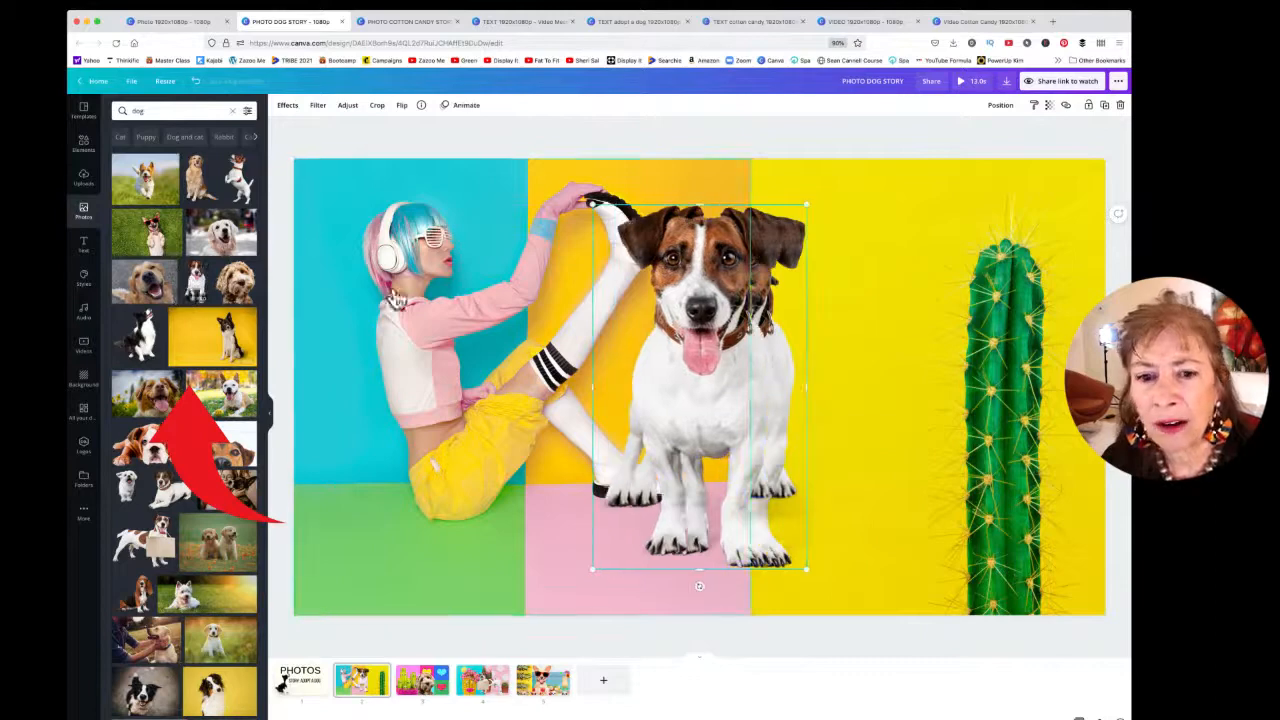
{"action": "left_click_drag", "start_coordinate": [702, 315], "coordinate": [516, 314]}
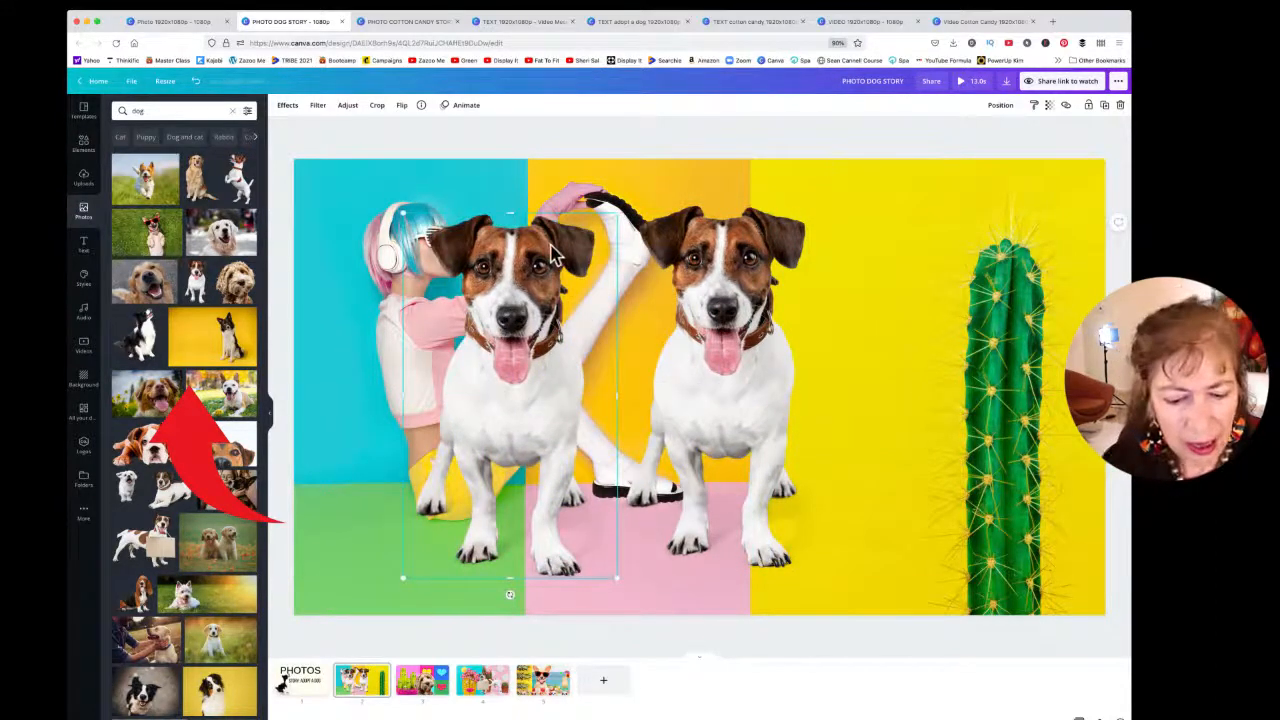
{"action": "key", "text": "Delete"}
- Move the dog onto the yellow background beside the cactus and slightly shift the cactus and woman photos
{"action": "left_click_drag", "start_coordinate": [725, 282], "coordinate": [875, 279]}
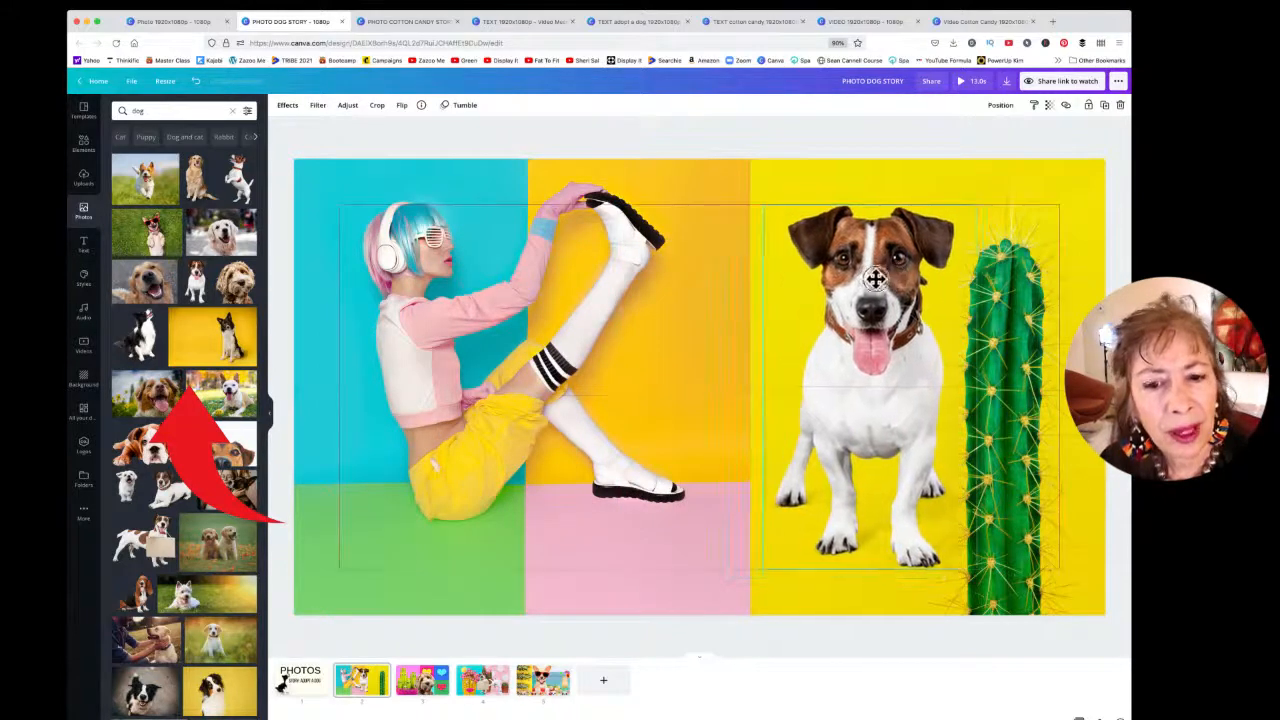
{"action": "mouse_move", "coordinate": [800, 180]}
{"action": "left_mouse_down"}
{"action": "mouse_move", "coordinate": [814, 186]}
{"action": "mouse_move", "coordinate": [631, 186]}
{"action": "mouse_move", "coordinate": [840, 178]}
{"action": "mouse_move", "coordinate": [746, 177]}
{"action": "mouse_move", "coordinate": [831, 171]}
{"action": "mouse_move", "coordinate": [817, 174]}
{"action": "left_mouse_up"}
{"action": "left_click_drag", "start_coordinate": [421, 240], "coordinate": [406, 214]}
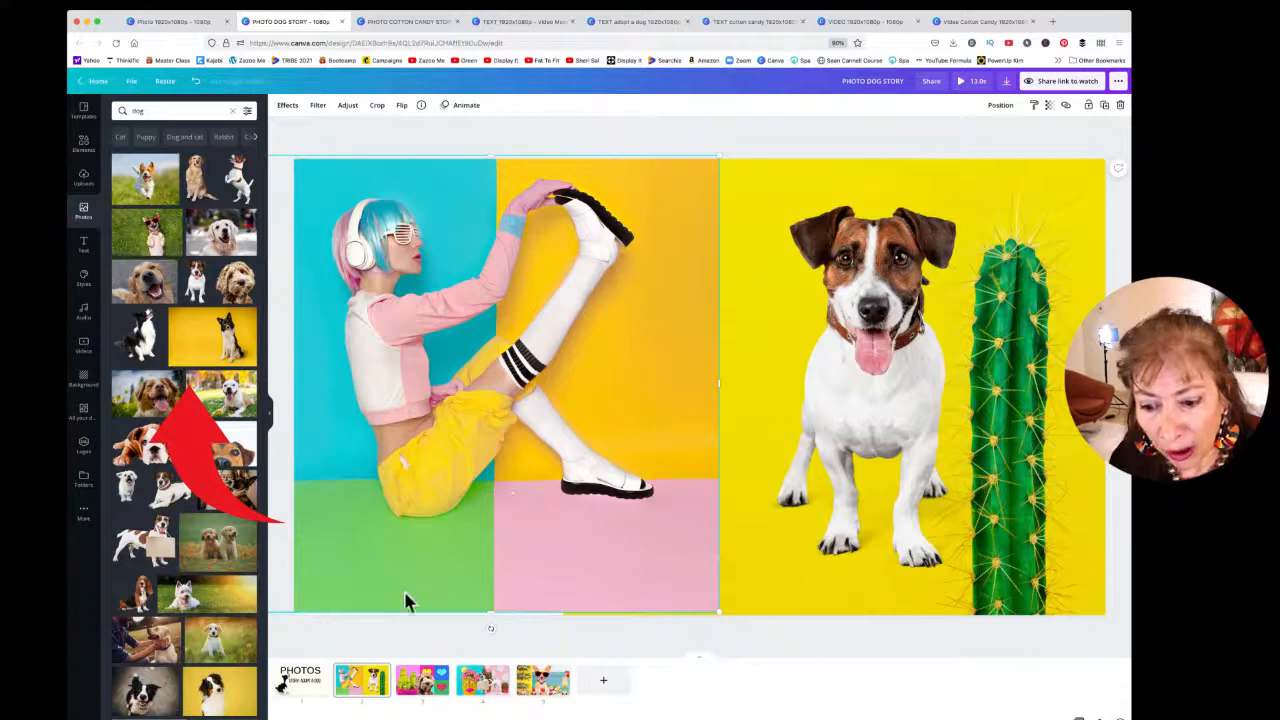
- Open page 3 and move the curly-haired dog cutout closer to the cactus pot, resting on the page's lower edge
{"action": "left_click", "coordinate": [418, 690]}
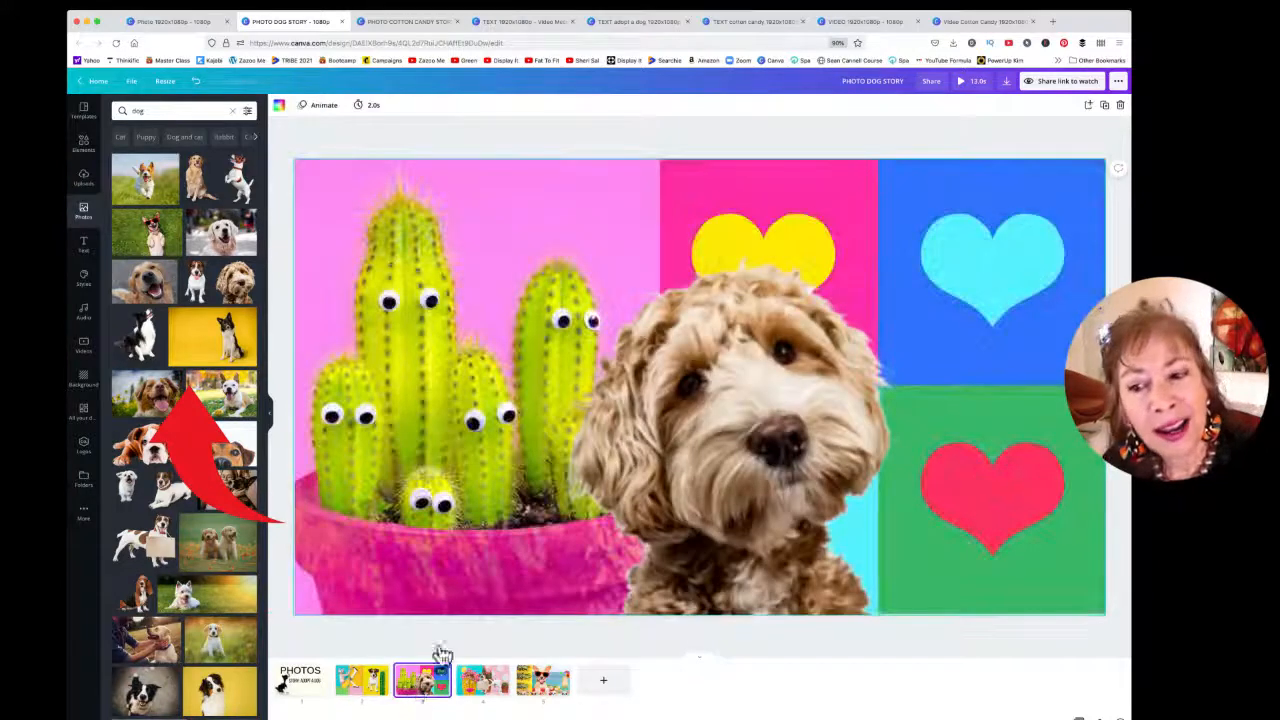
{"action": "mouse_move", "coordinate": [714, 451]}
{"action": "left_mouse_down"}
{"action": "mouse_move", "coordinate": [400, 435]}
{"action": "mouse_move", "coordinate": [668, 422]}
{"action": "mouse_move", "coordinate": [682, 450]}
{"action": "mouse_move", "coordinate": [749, 449]}
{"action": "mouse_move", "coordinate": [684, 452]}
{"action": "mouse_move", "coordinate": [729, 462]}
{"action": "left_mouse_up"}
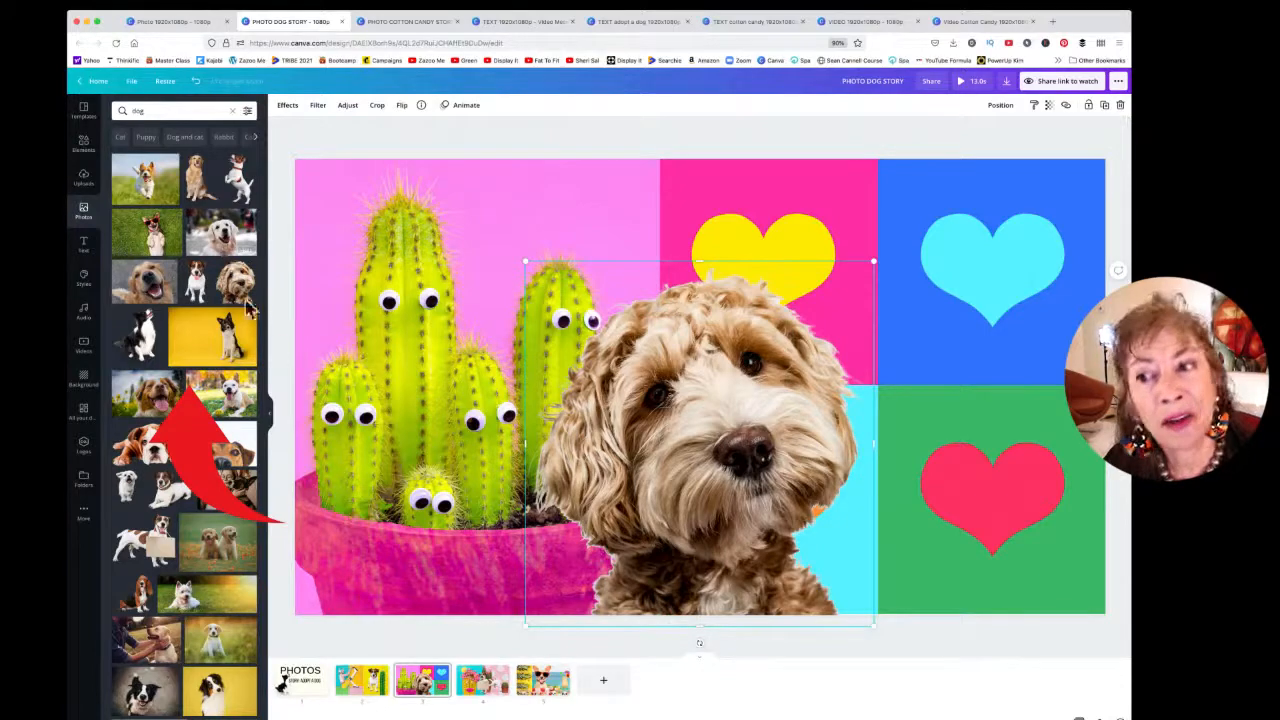
{"action": "left_click_drag", "start_coordinate": [709, 413], "coordinate": [666, 405]}
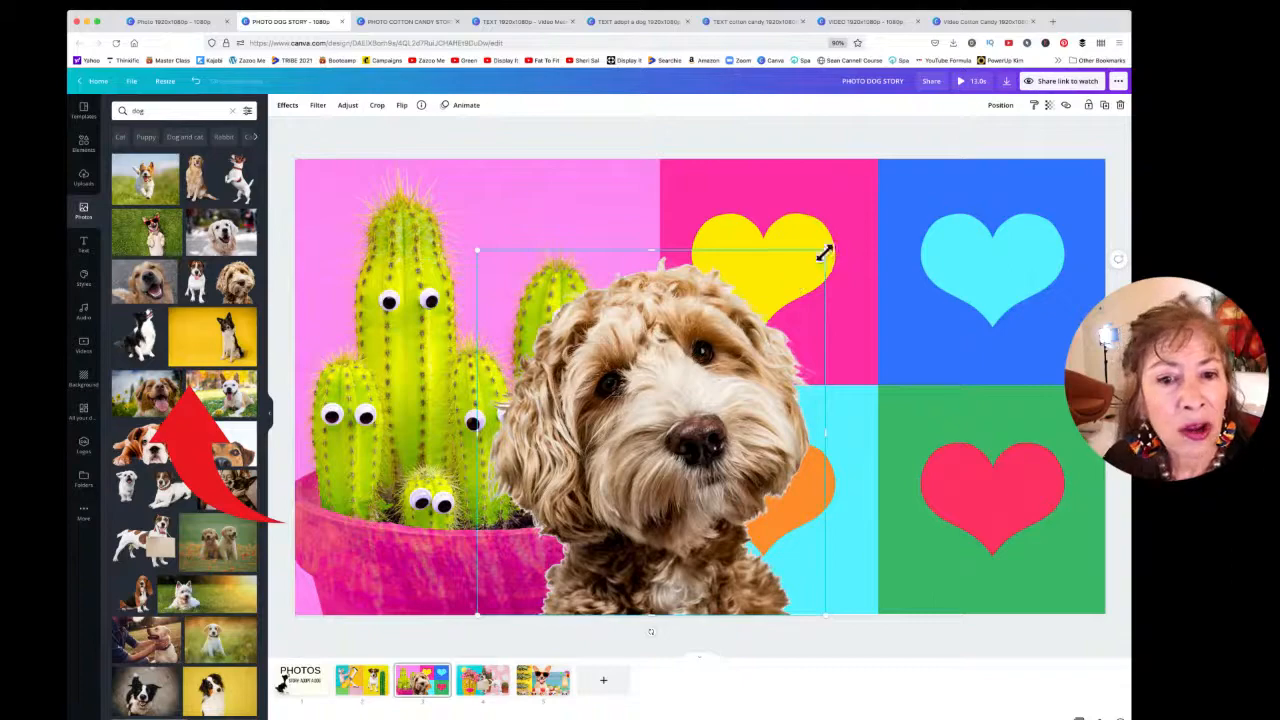
- Shrink the curly-haired dog in stages and place it among the cacti in the pink pot
{"action": "left_click_drag", "start_coordinate": [823, 252], "coordinate": [803, 360]}
{"action": "left_click_drag", "start_coordinate": [575, 458], "coordinate": [478, 378]}
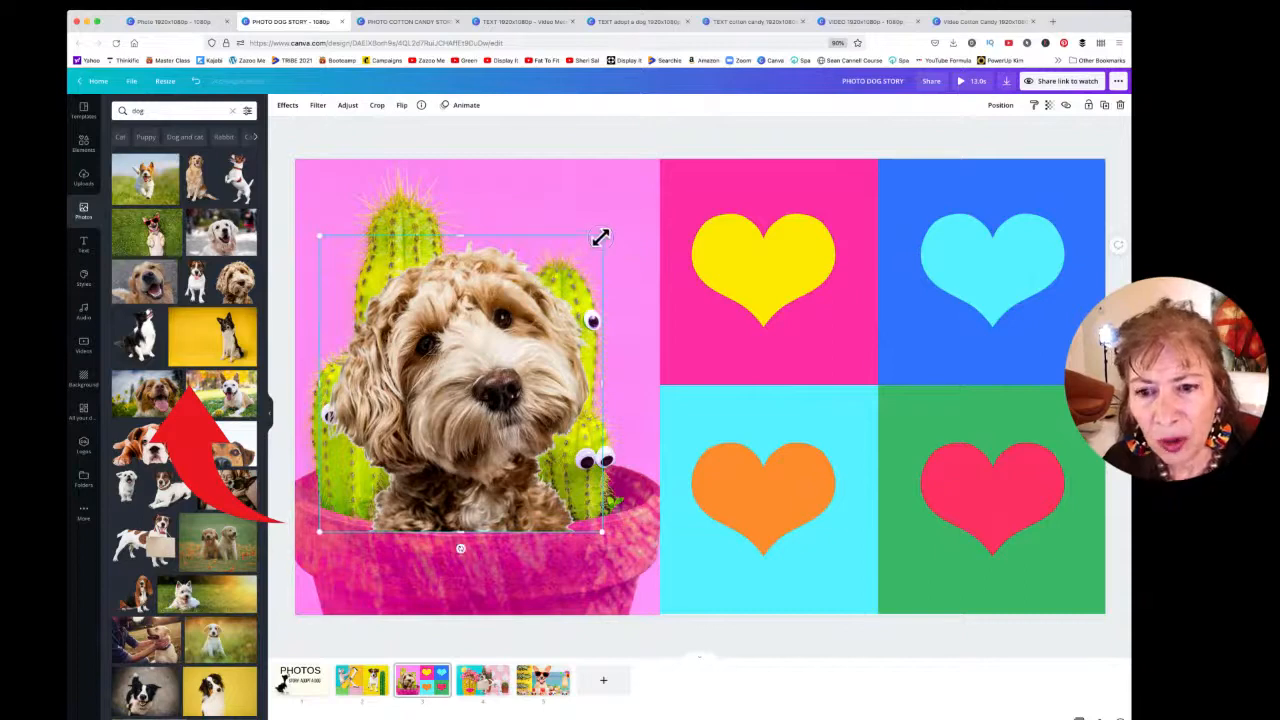
{"action": "left_click_drag", "start_coordinate": [600, 237], "coordinate": [484, 383]}
{"action": "left_click_drag", "start_coordinate": [507, 390], "coordinate": [531, 422]}
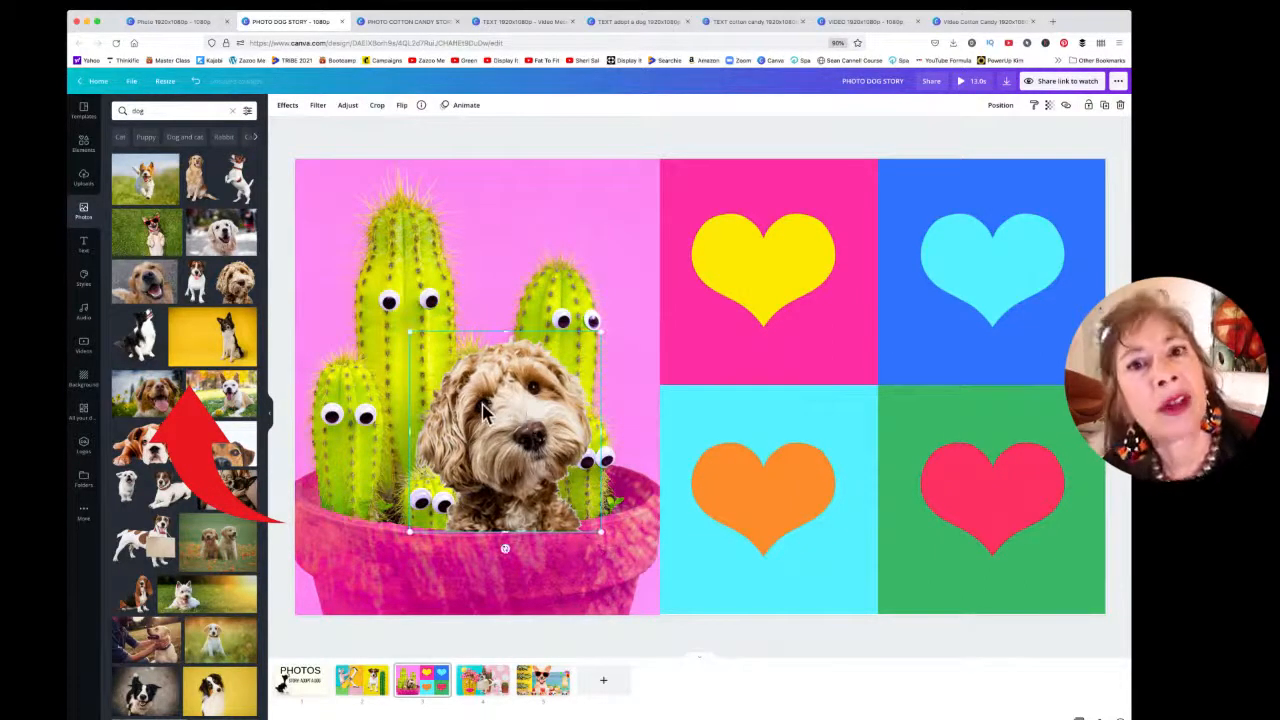
- Move the curly-haired dog onto the yellow heart, shrink it to fit inside, and enlarge it again across the page's middle
{"action": "left_click_drag", "start_coordinate": [498, 437], "coordinate": [773, 279]}
{"action": "left_click_drag", "start_coordinate": [854, 169], "coordinate": [763, 268]}
{"action": "left_click_drag", "start_coordinate": [711, 322], "coordinate": [758, 267]}
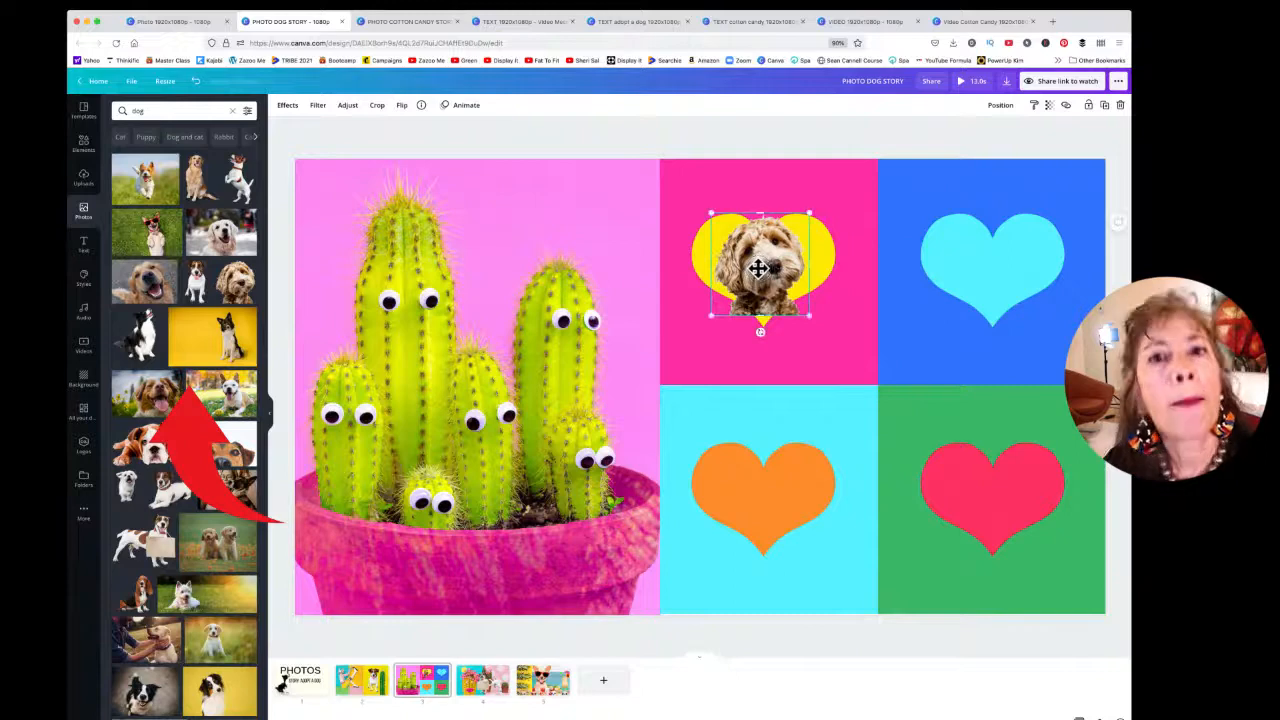
{"action": "left_click_drag", "start_coordinate": [711, 314], "coordinate": [372, 575]}
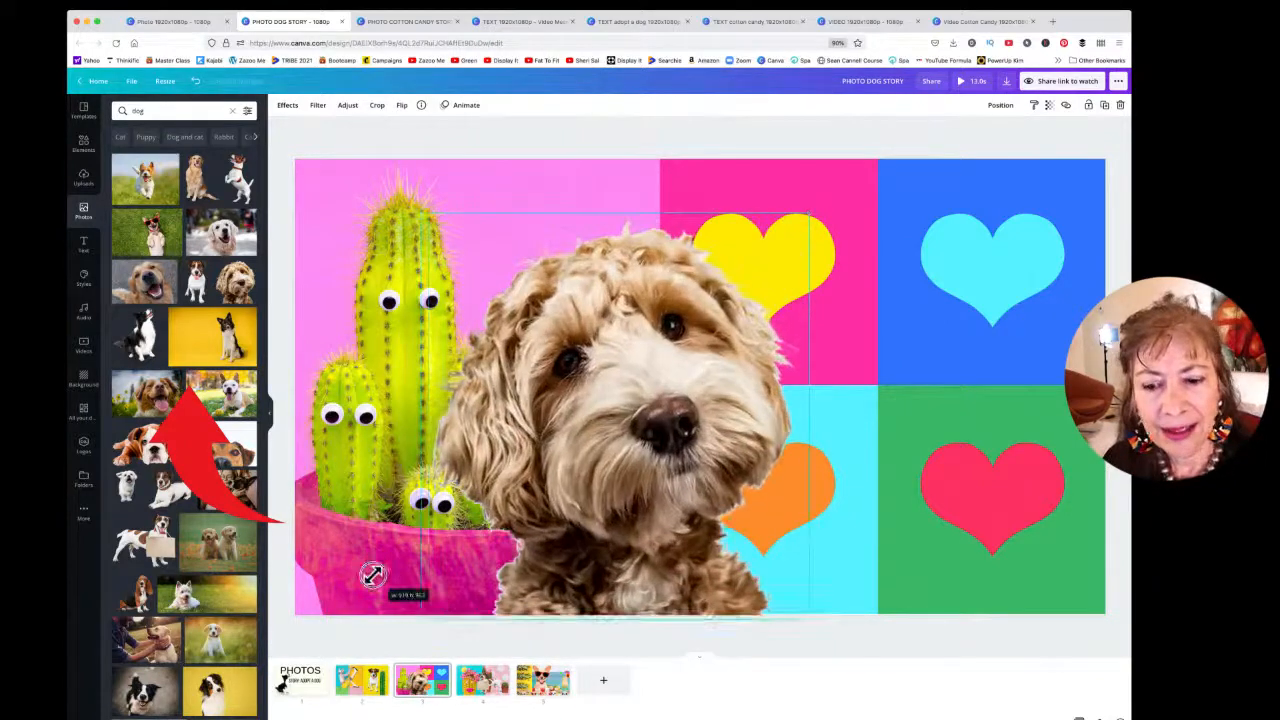
- View pages 4 and 5 of the dog story to examine their combined dog, cactus and beach photos
{"action": "left_click", "coordinate": [483, 682]}
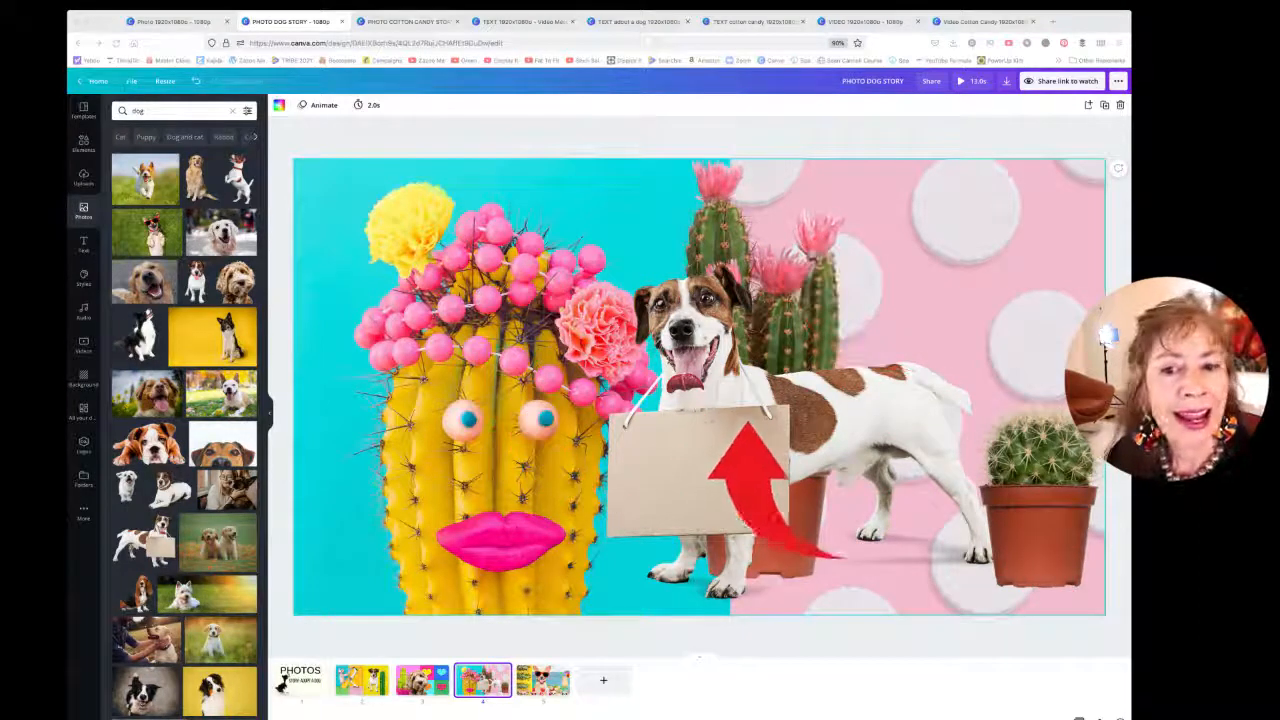
{"action": "left_click", "coordinate": [543, 689]}
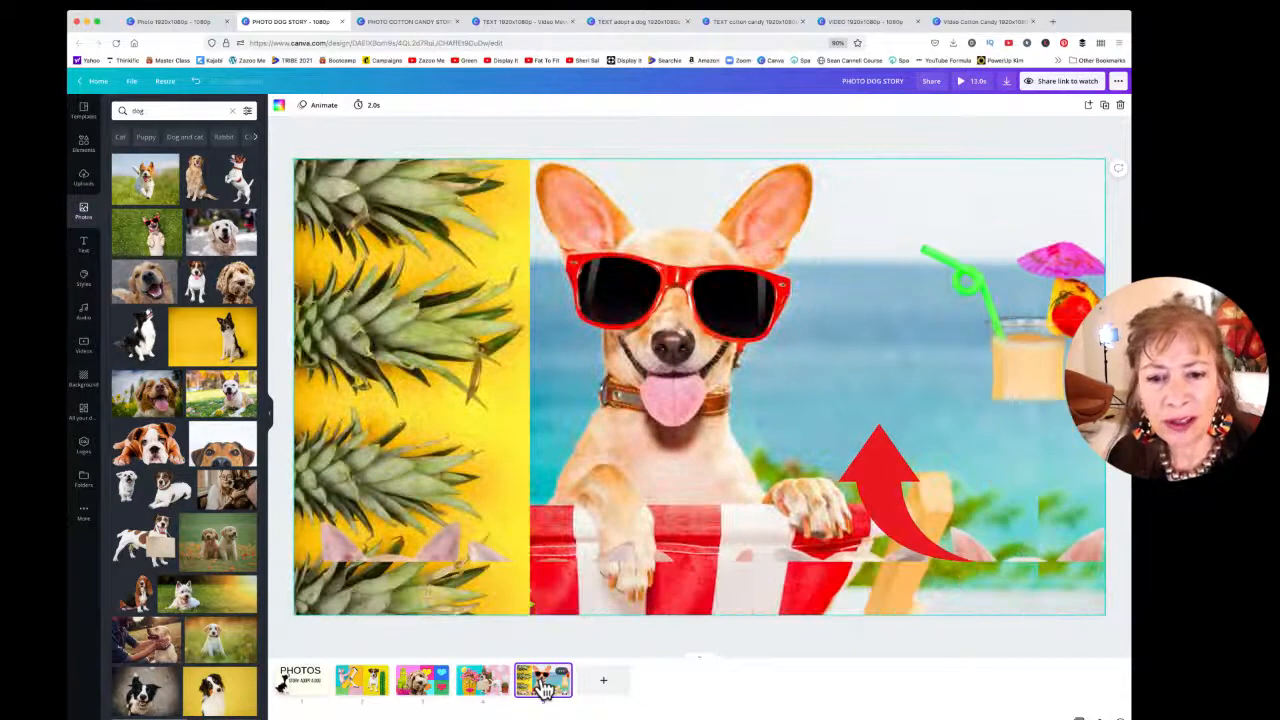
{"action": "left_click", "coordinate": [647, 3]}
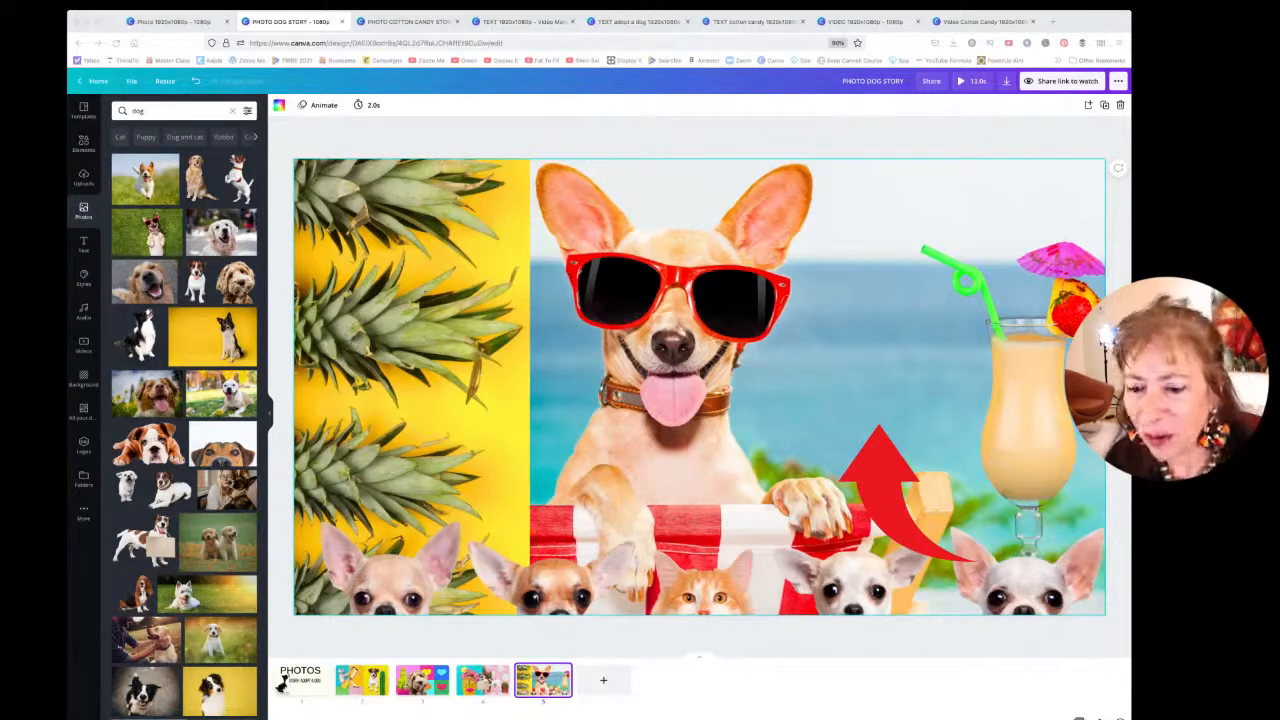
- Switch to the PHOTO COTTON CANDY STORY design and search its templates for "cotton candy"
{"action": "left_click", "coordinate": [410, 22]}
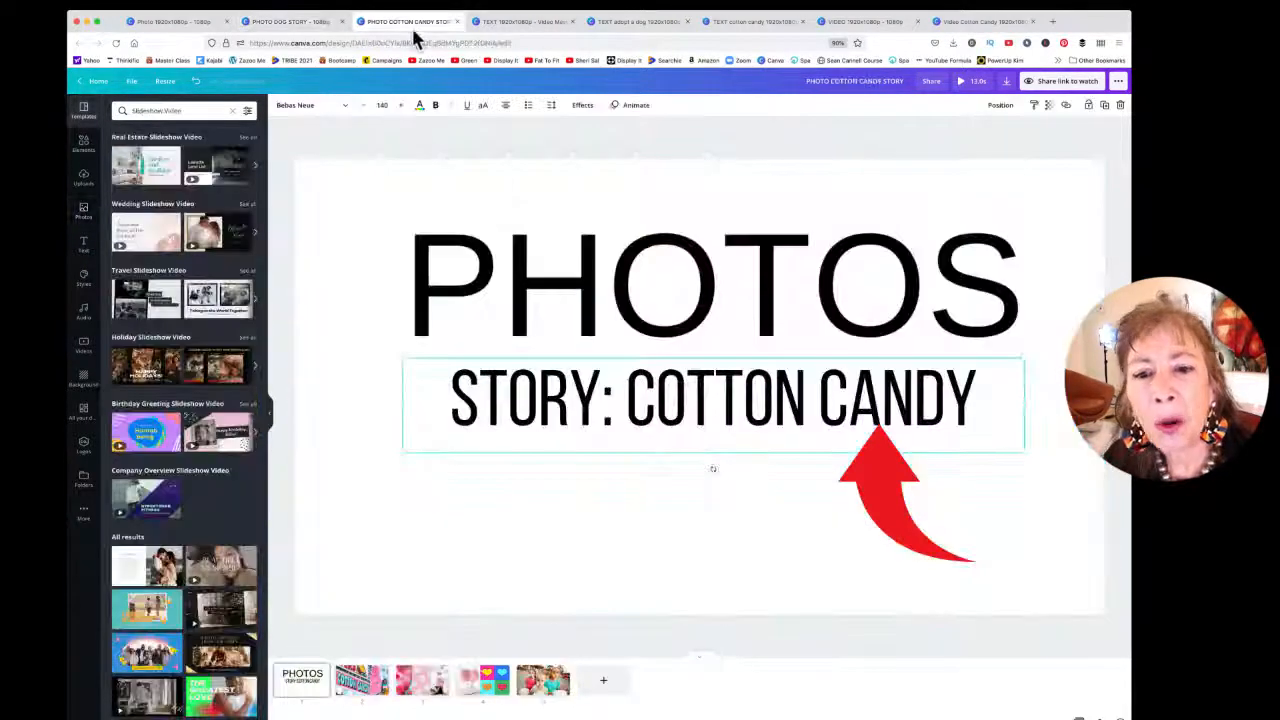
{"action": "left_click", "coordinate": [504, 170]}
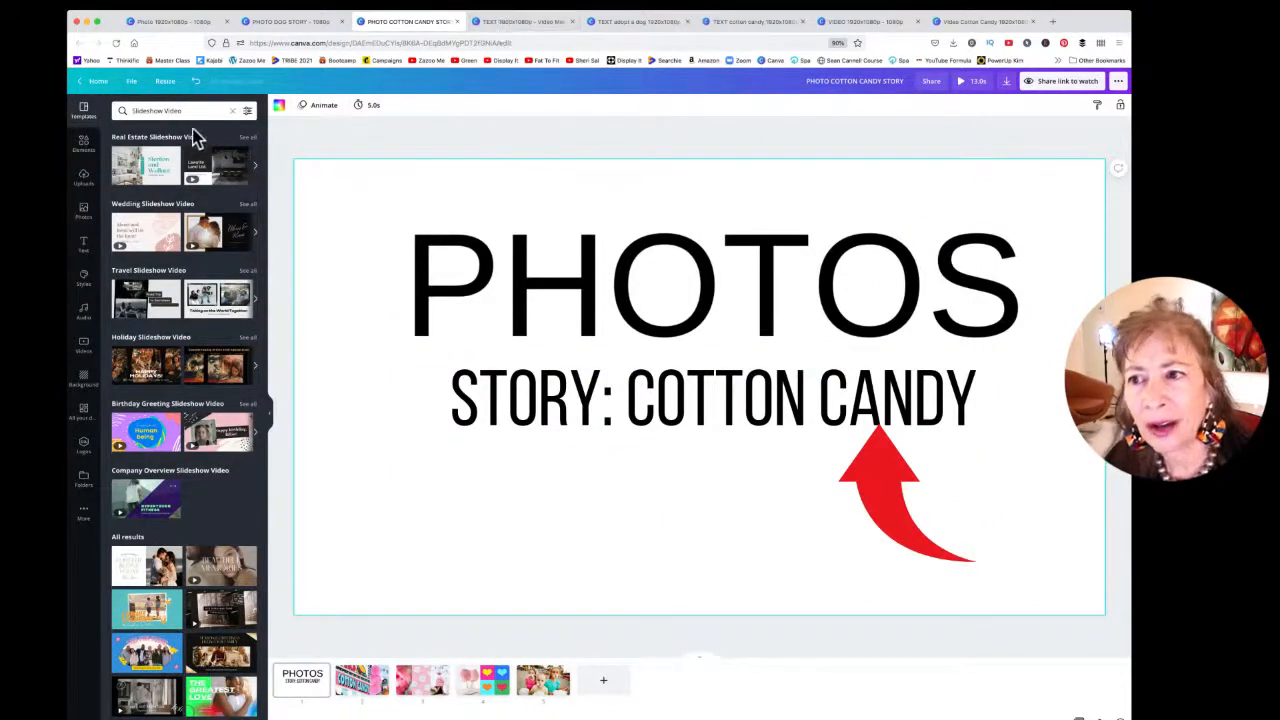
{"action": "left_click", "coordinate": [196, 112]}
{"action": "left_click_drag", "start_coordinate": [136, 111], "coordinate": [82, 107]}
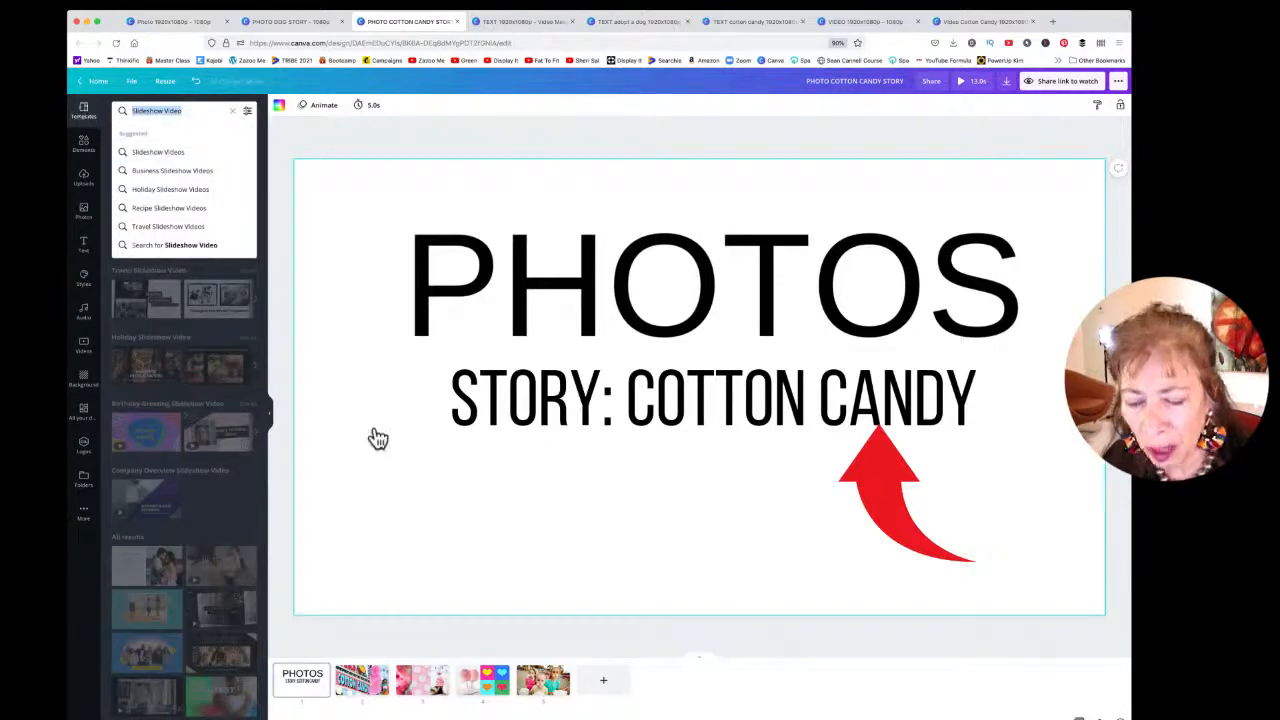
{"action": "type", "text": "cotton"}
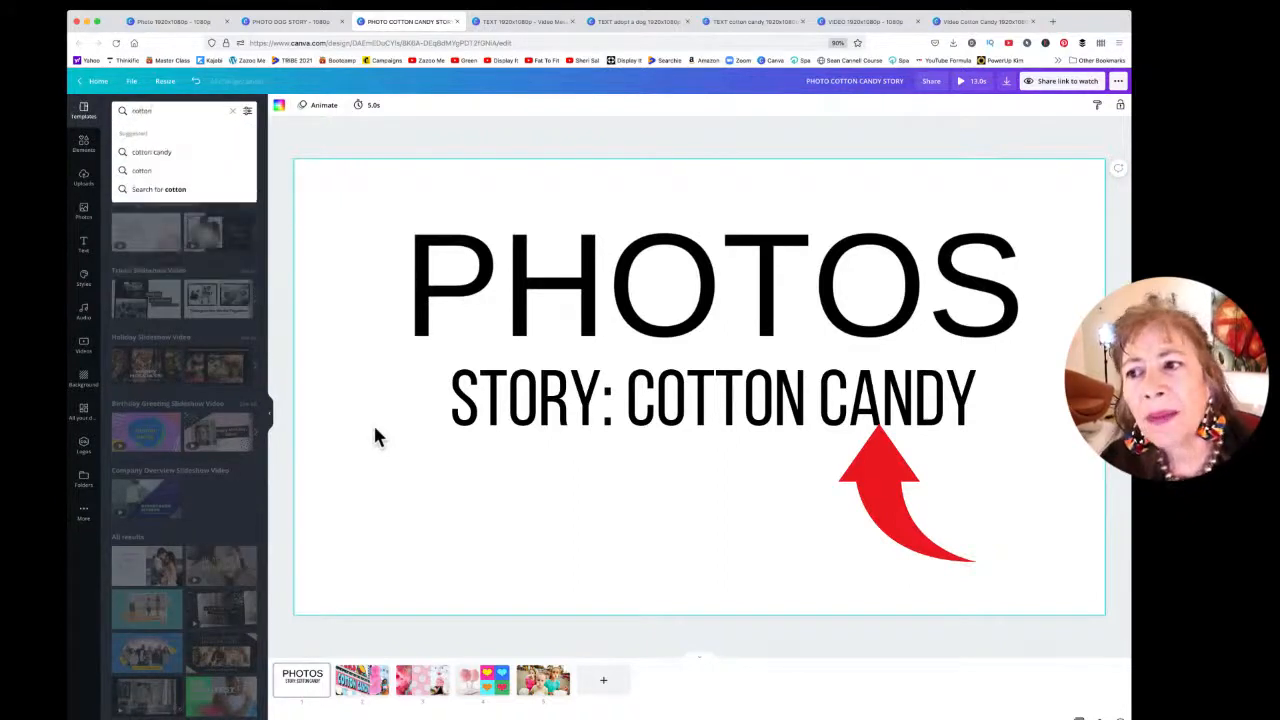
{"action": "type", "text": " candy"}
{"action": "key", "text": "Return"}
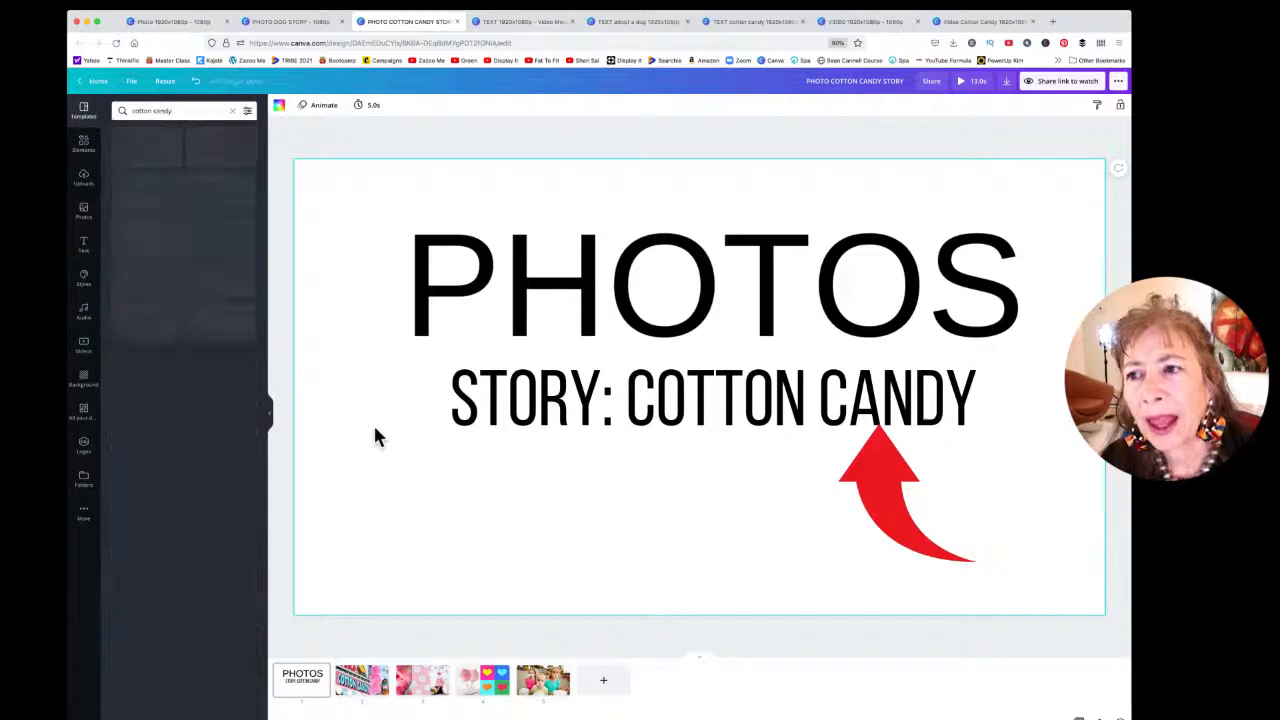
- Search the photo library for "COTTON CANDY" and browse the resulting pictures
{"action": "left_click", "coordinate": [84, 212]}
{"action": "left_click", "coordinate": [172, 110]}
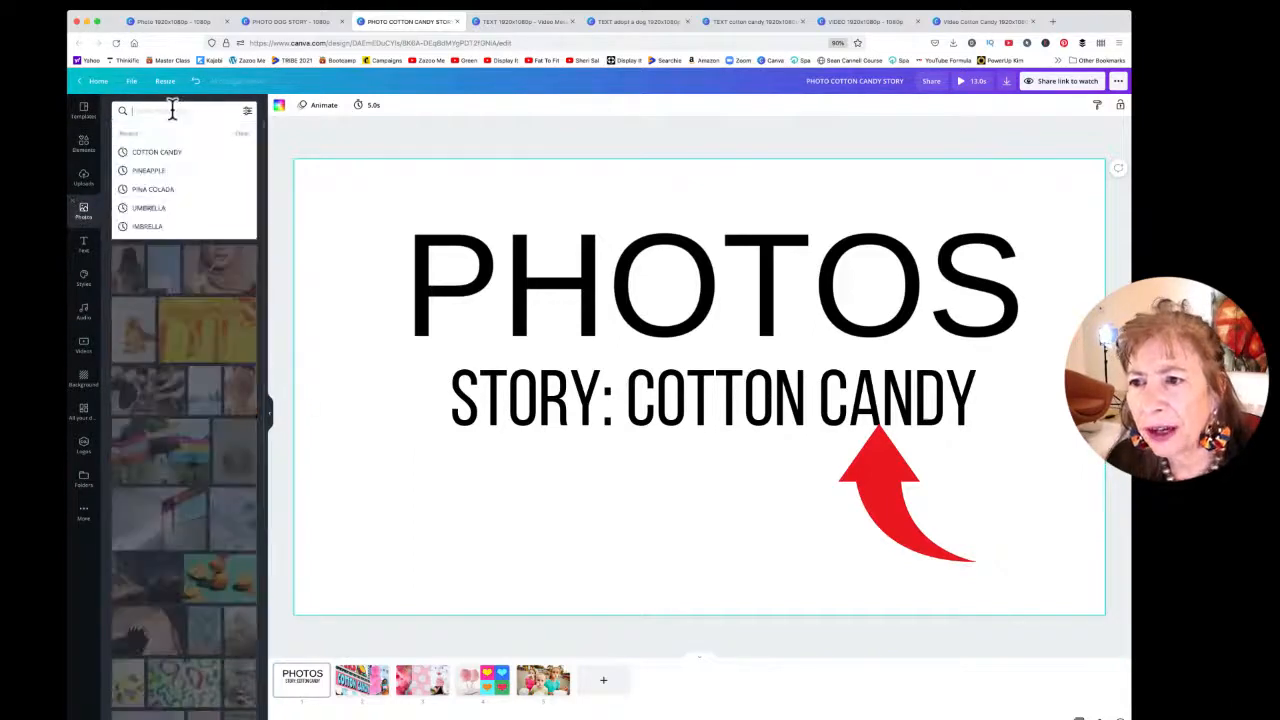
{"action": "type", "text": "cot"}
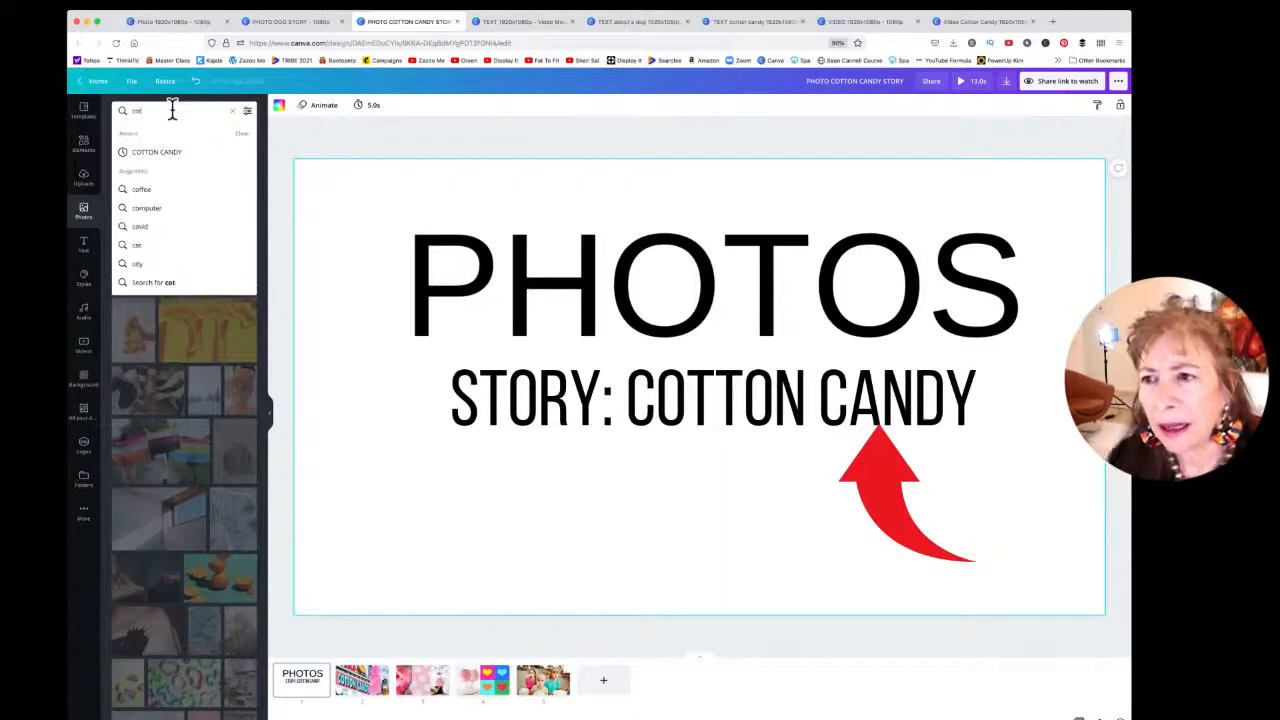
{"action": "left_click", "coordinate": [167, 148]}
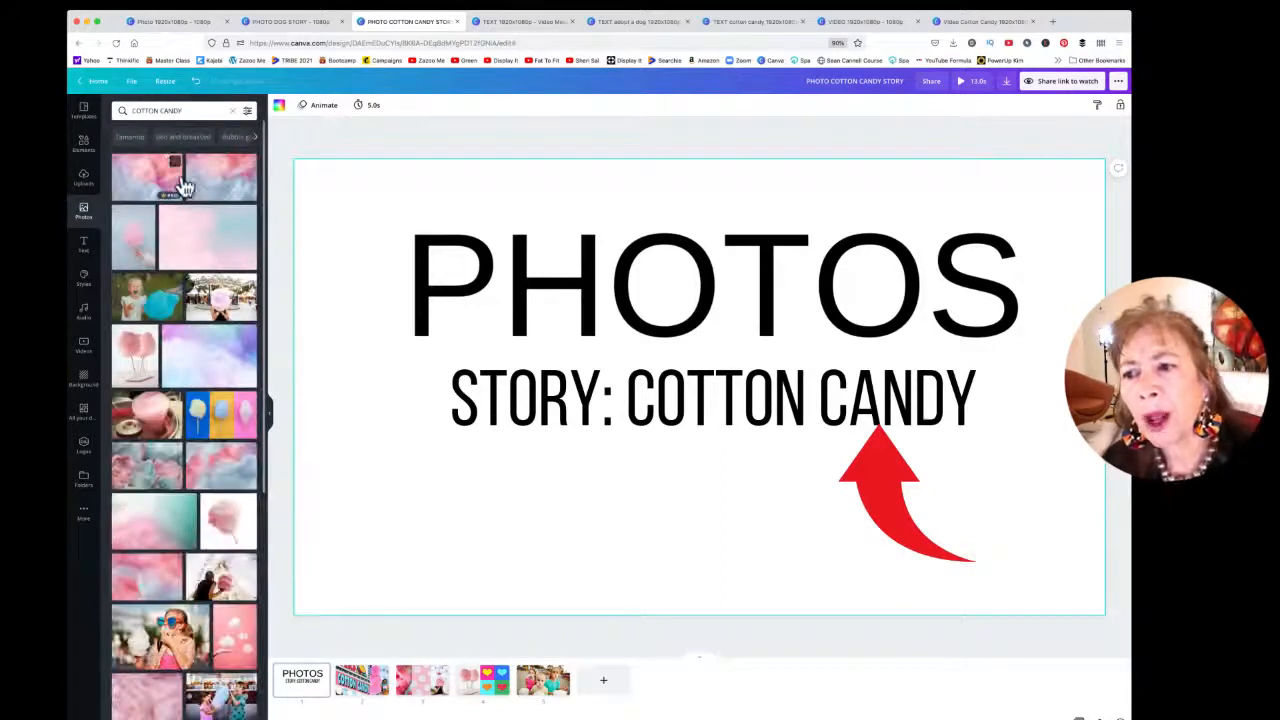
{"action": "scroll", "coordinate": [210, 318], "scroll_direction": "down", "scroll_amount": 3}
{"action": "scroll", "coordinate": [210, 318], "scroll_direction": "down", "scroll_amount": 15}
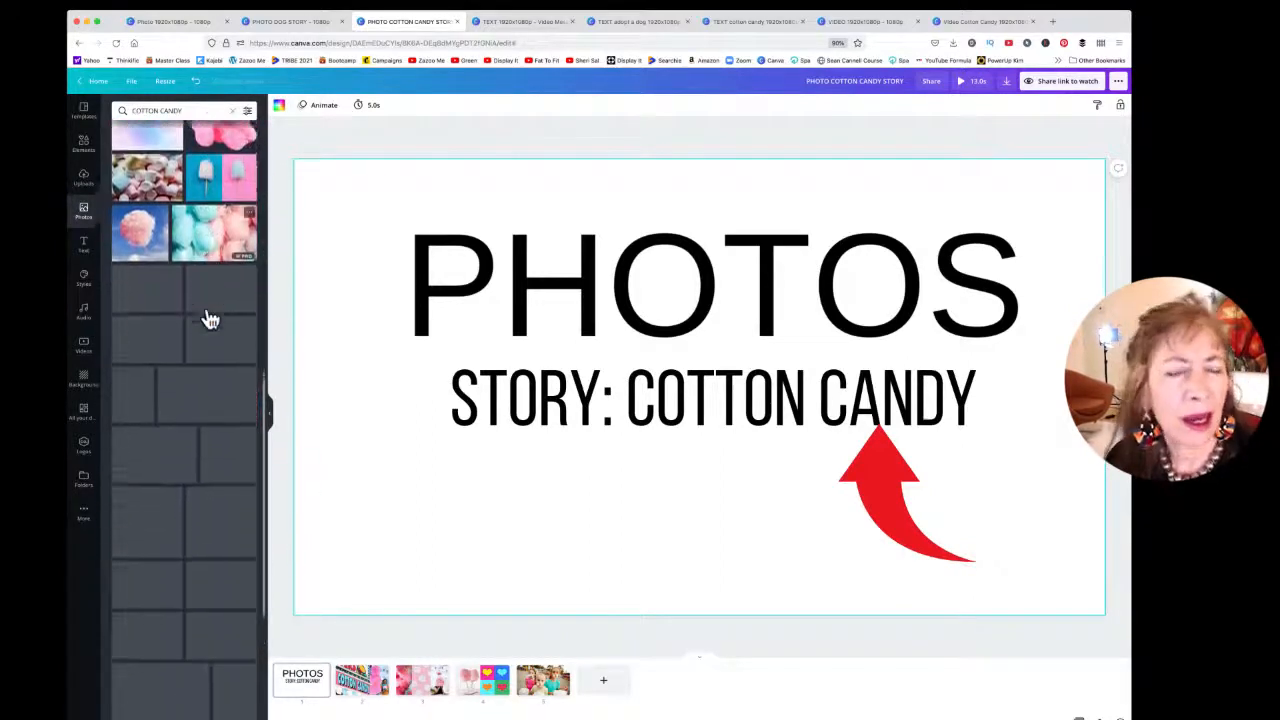
{"action": "scroll", "coordinate": [210, 319], "scroll_direction": "down", "scroll_amount": 2}
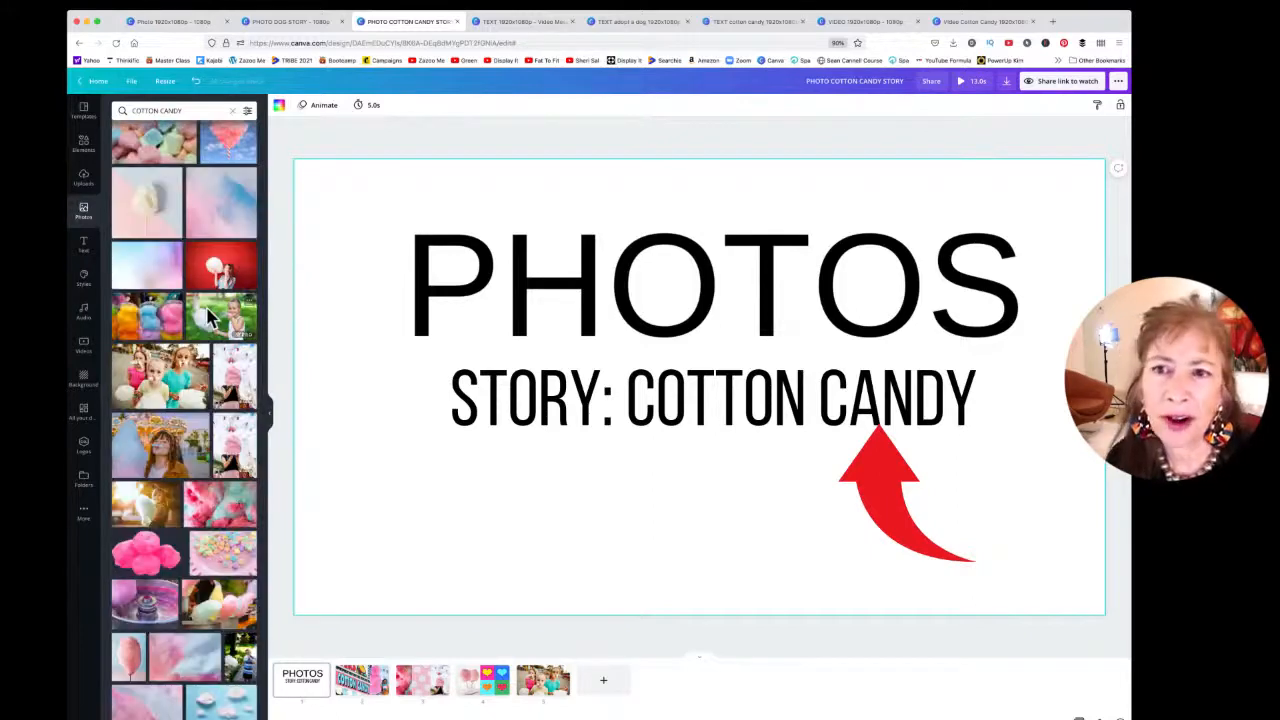
{"action": "scroll", "coordinate": [210, 318], "scroll_direction": "down", "scroll_amount": 3}
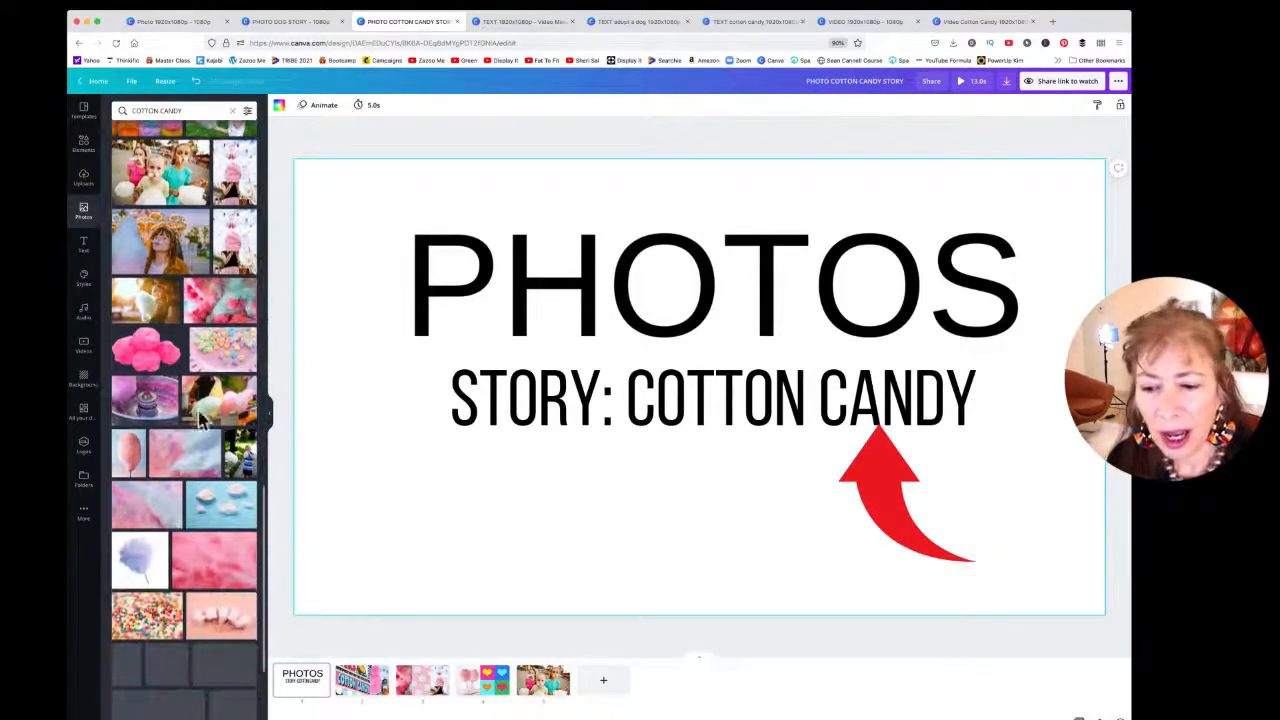
- View pages 2 and 3 of the cotton candy story to examine their photo arrangements
{"action": "left_click", "coordinate": [358, 684]}
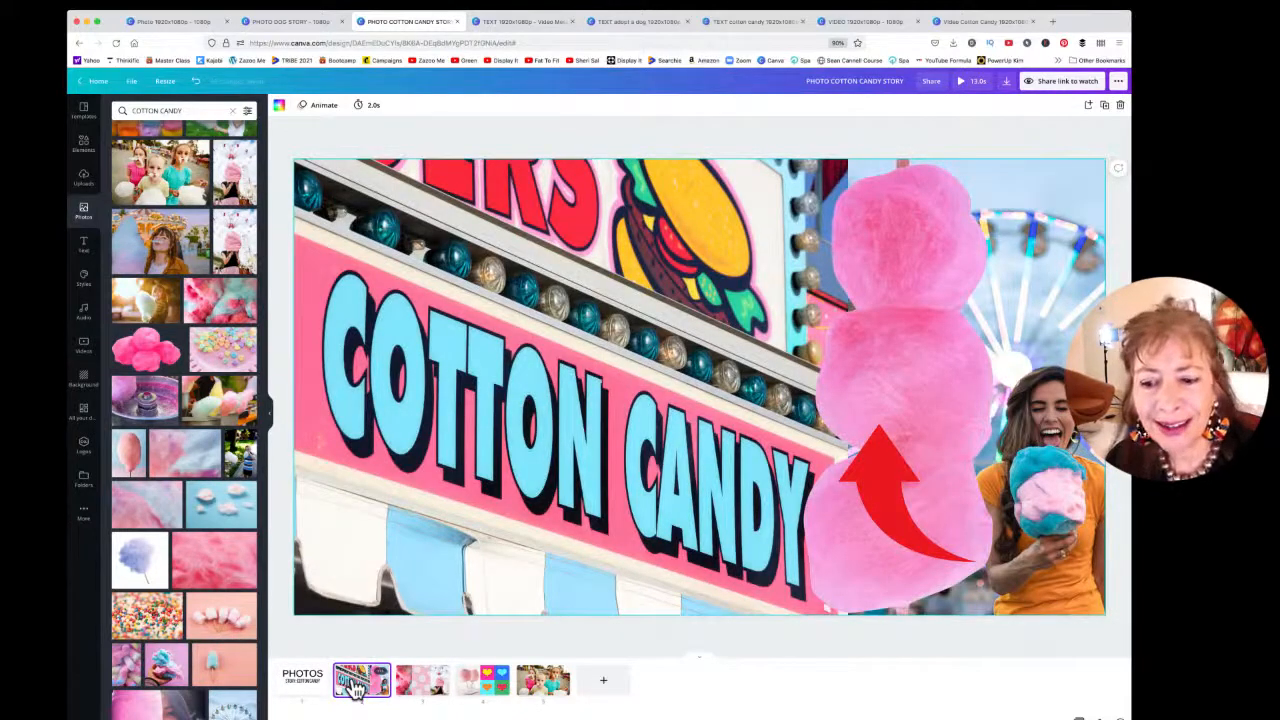
{"action": "left_click", "coordinate": [408, 686]}
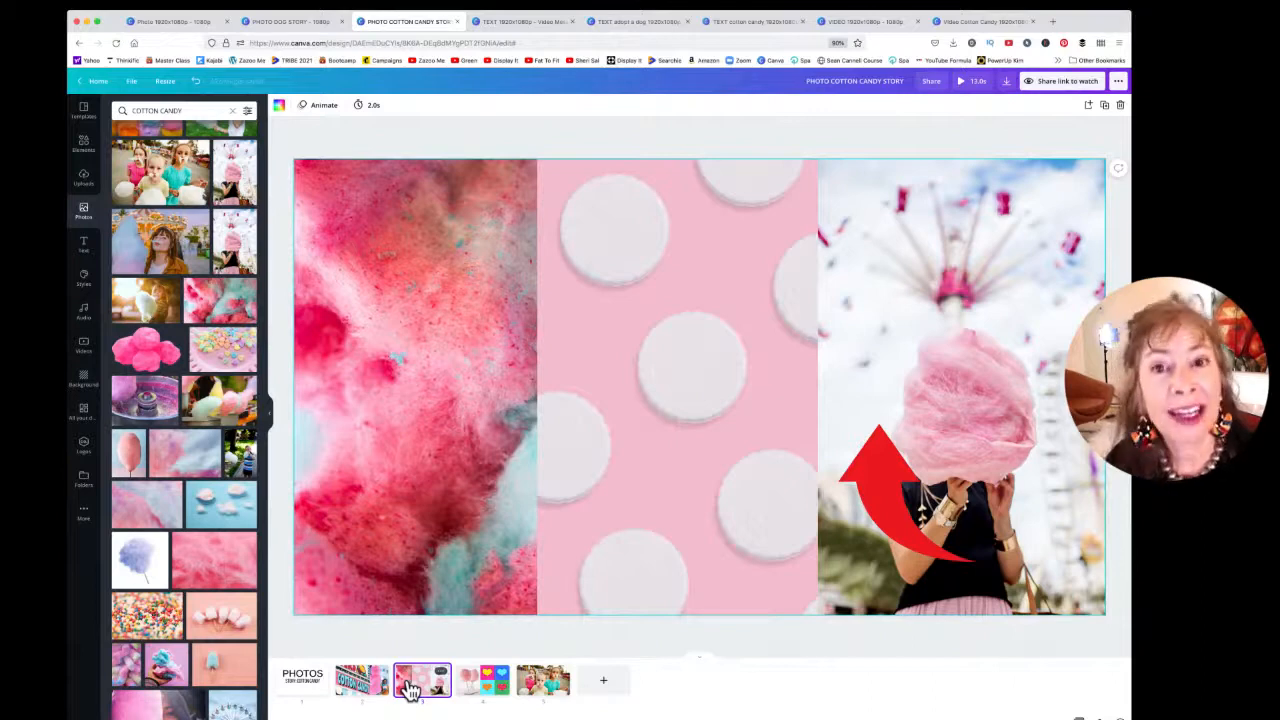
- View pages 4 and 5 of the cotton candy story to examine their photo arrangements
{"action": "left_click", "coordinate": [480, 686]}
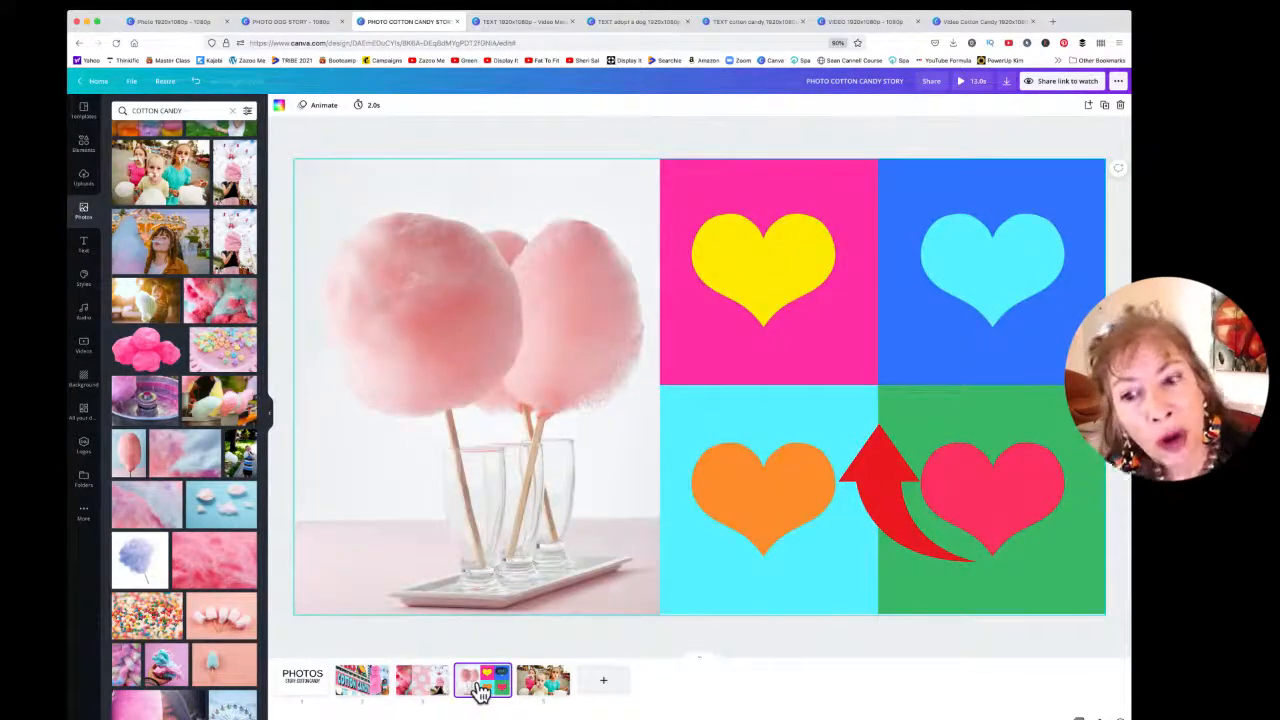
{"action": "left_click", "coordinate": [548, 688]}
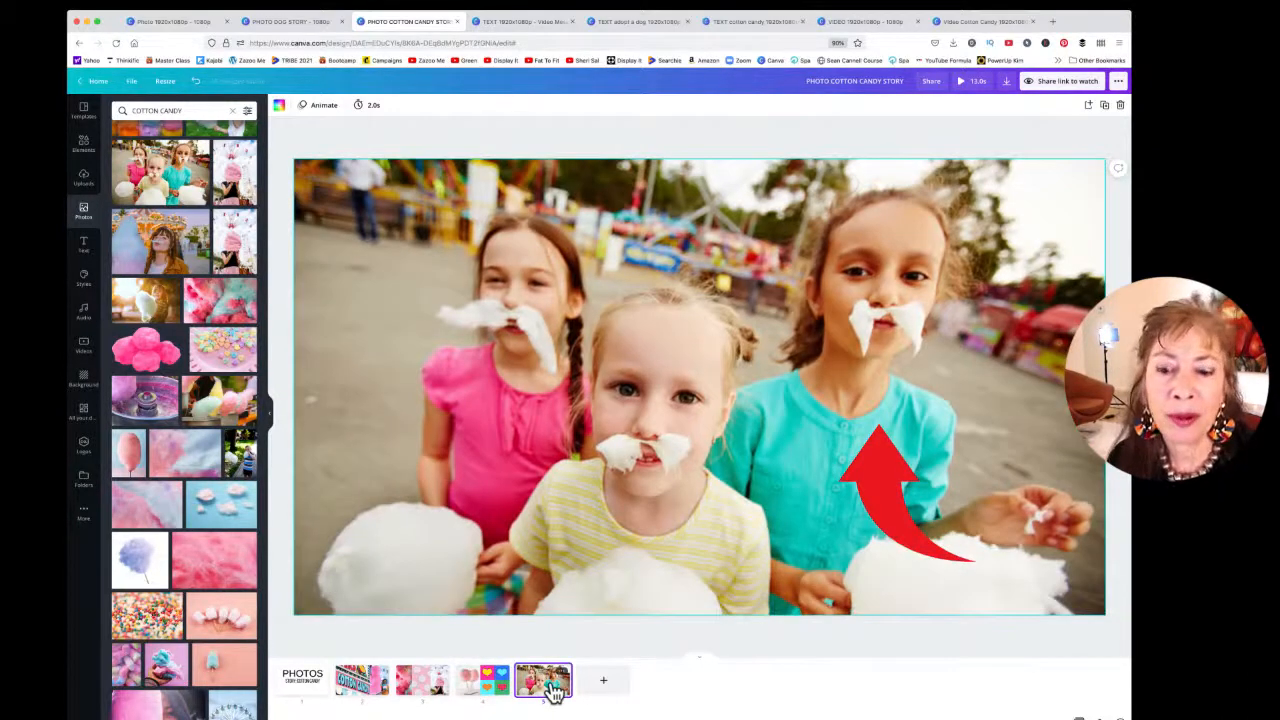
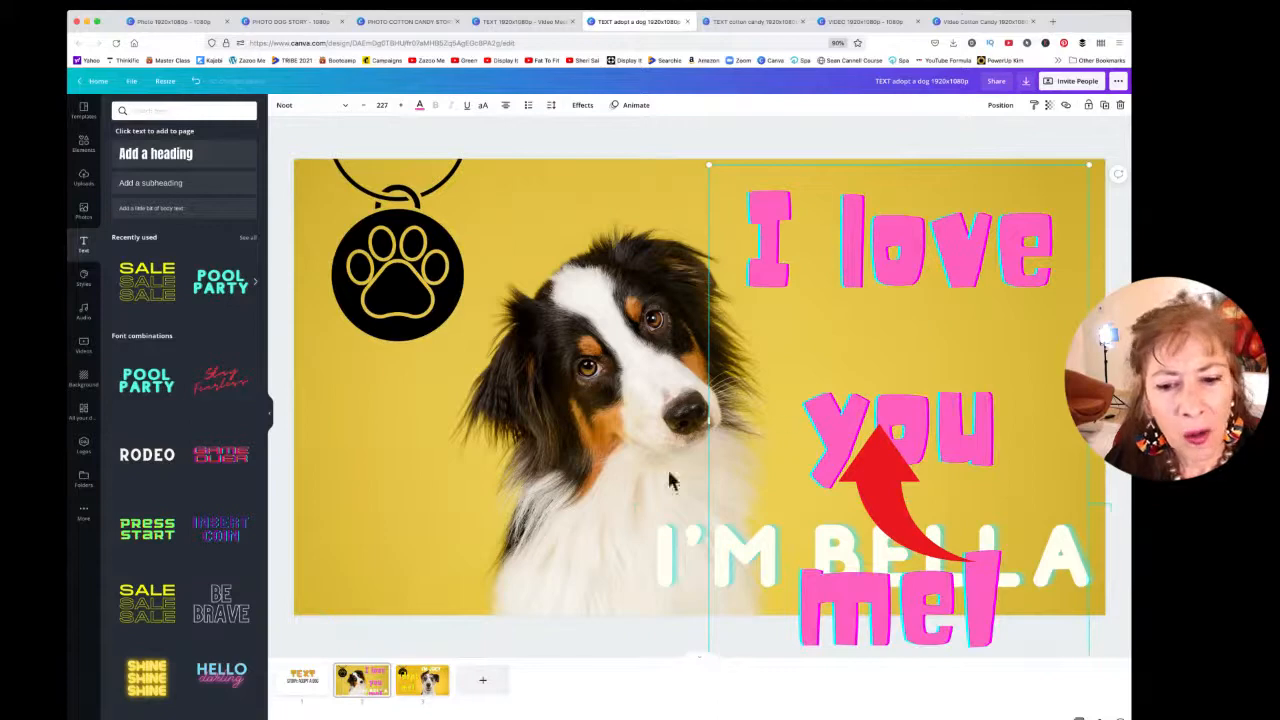
- Move the "I'M BELLA" text on page 2 of the dog design across the lower left of the photo
{"action": "left_click_drag", "start_coordinate": [666, 543], "coordinate": [367, 489]}
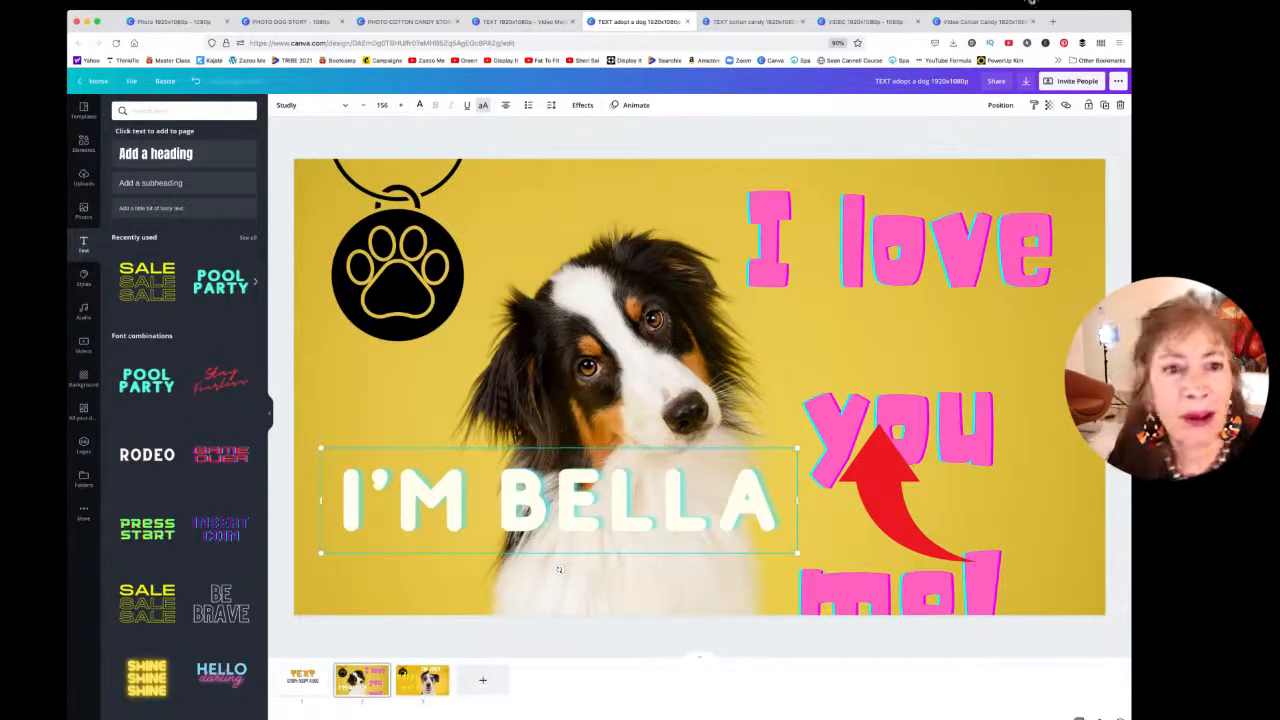
{"action": "left_click", "coordinate": [930, 4]}
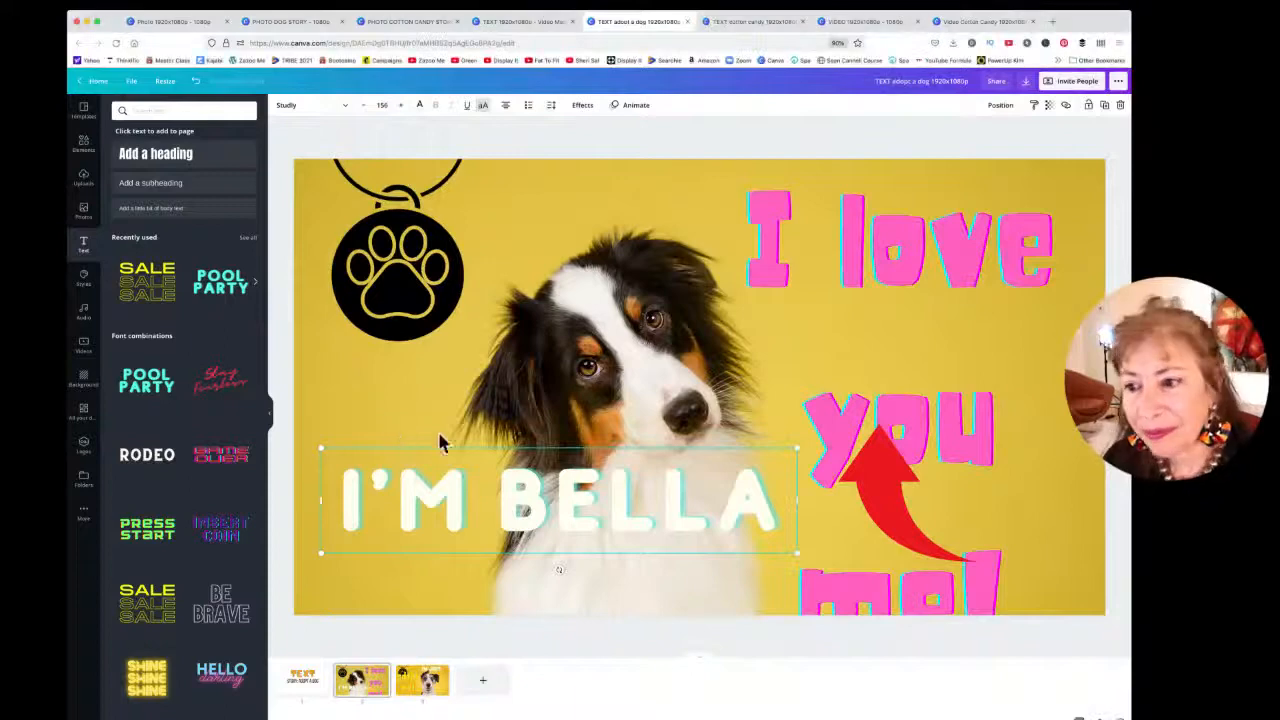
- Add the "Stay Fearless" font combination, move it above "I'M BELLA", and delete its word "Stay"
{"action": "left_click", "coordinate": [213, 390]}
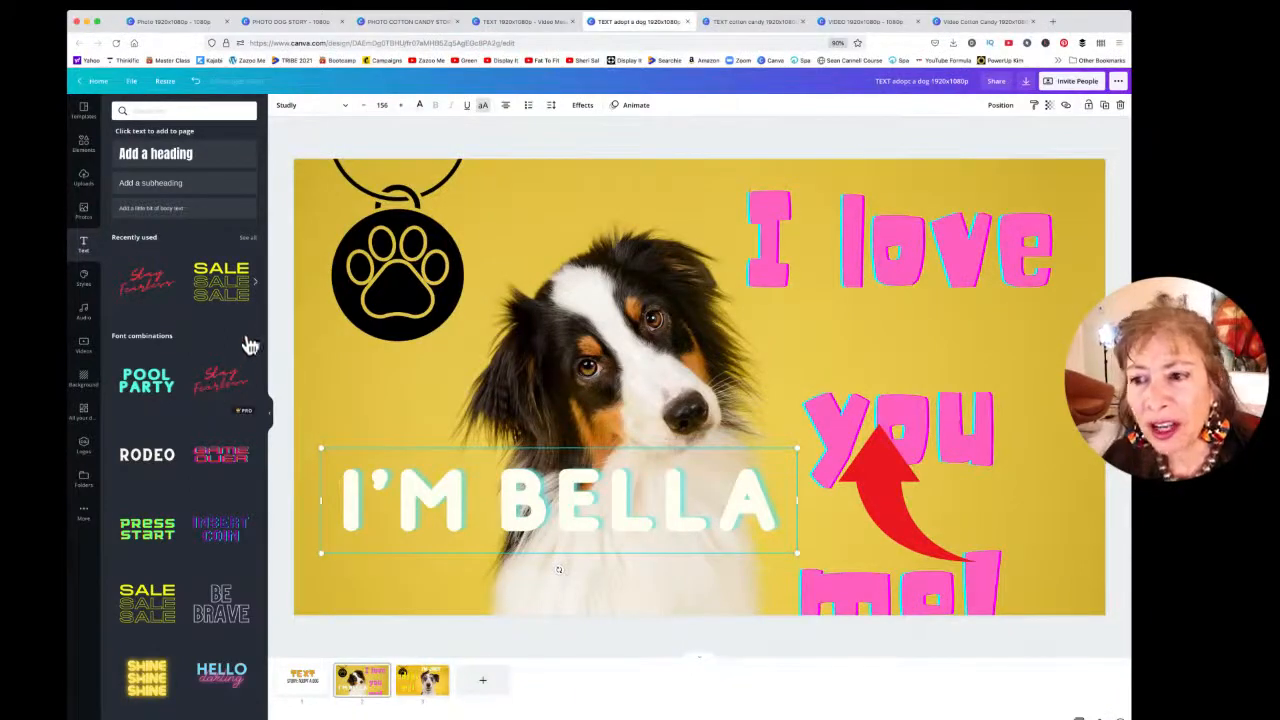
{"action": "left_click_drag", "start_coordinate": [624, 357], "coordinate": [400, 268]}
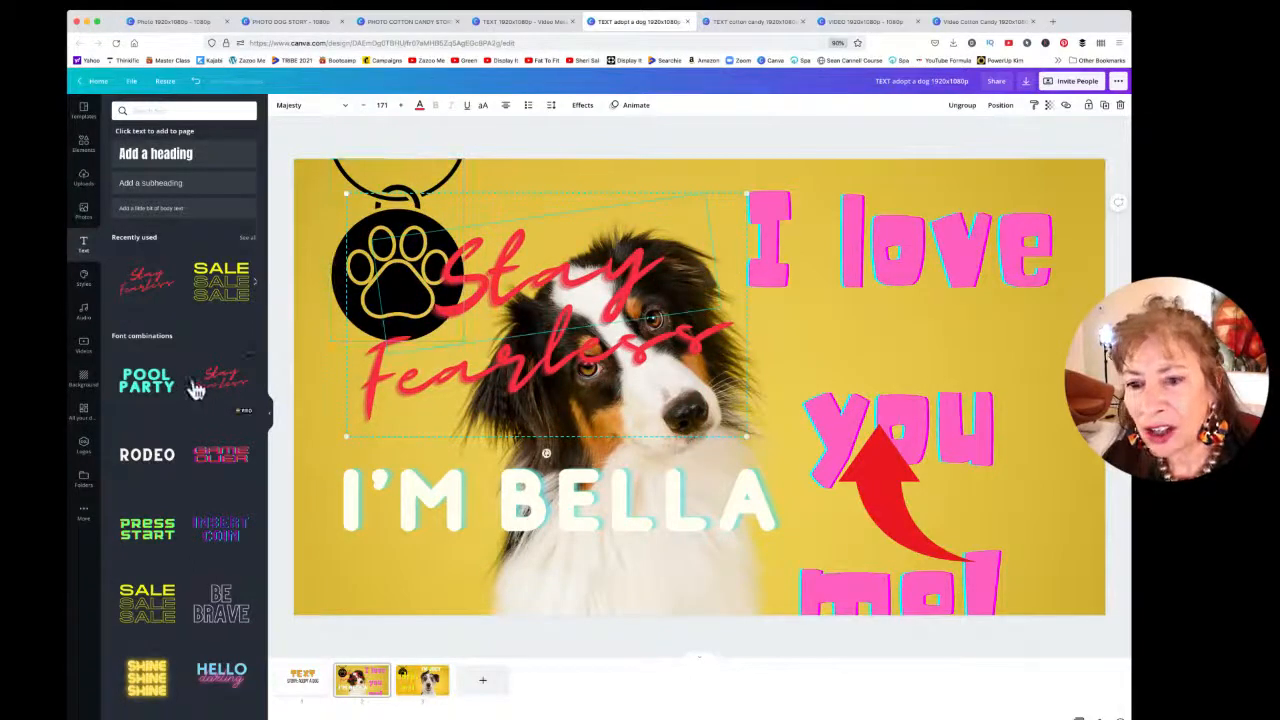
{"action": "key", "text": "Delete"}
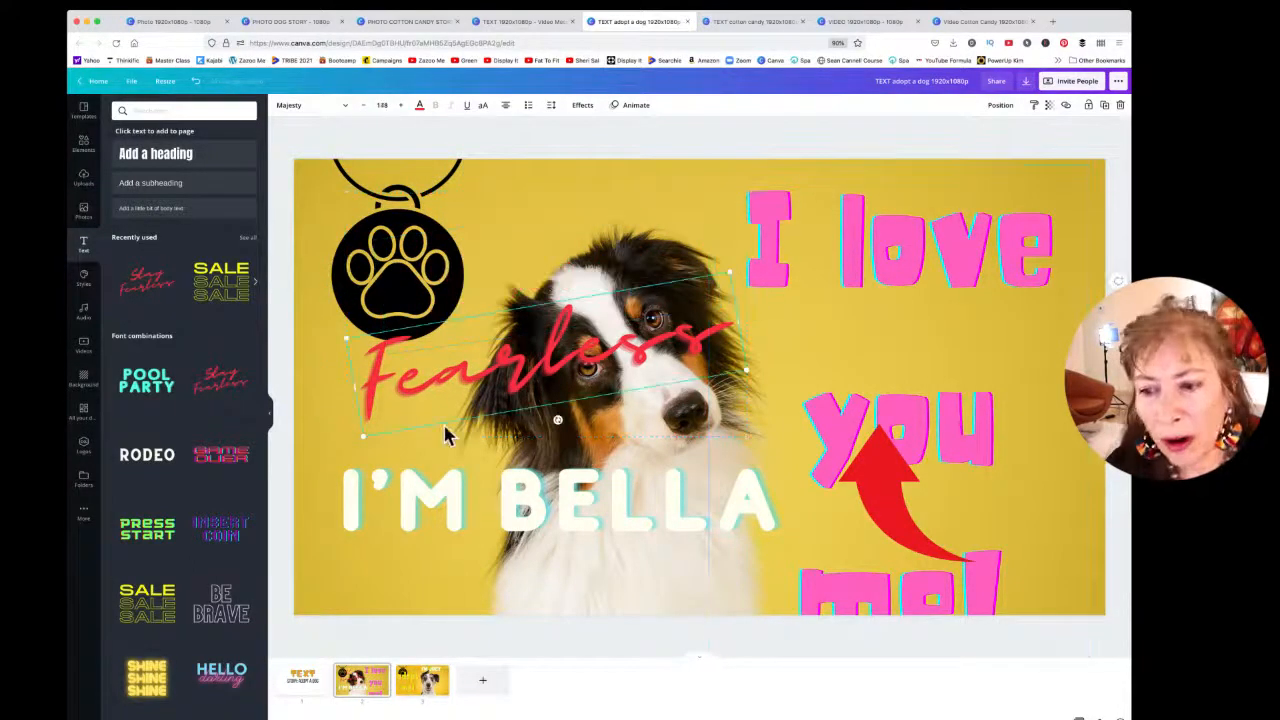
- Try the "Press Start" font combination over the dog photo, then remove it
{"action": "left_click", "coordinate": [151, 533]}
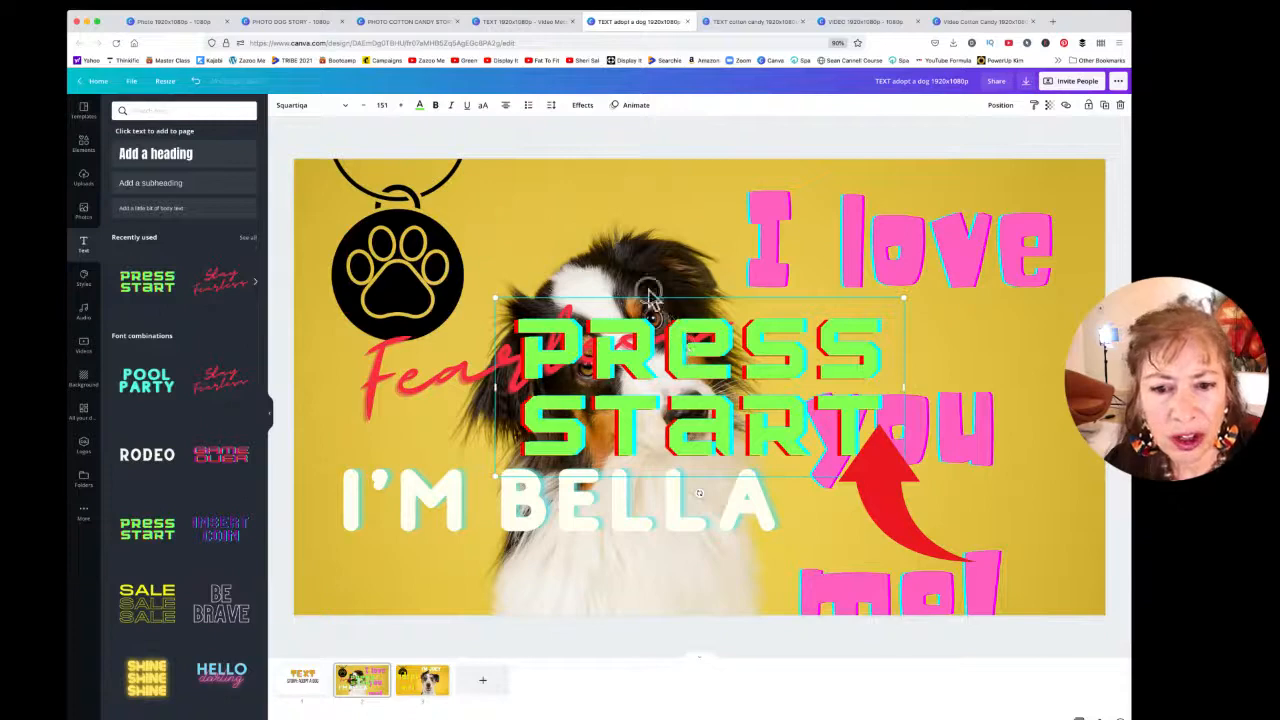
{"action": "left_click_drag", "start_coordinate": [665, 330], "coordinate": [557, 279]}
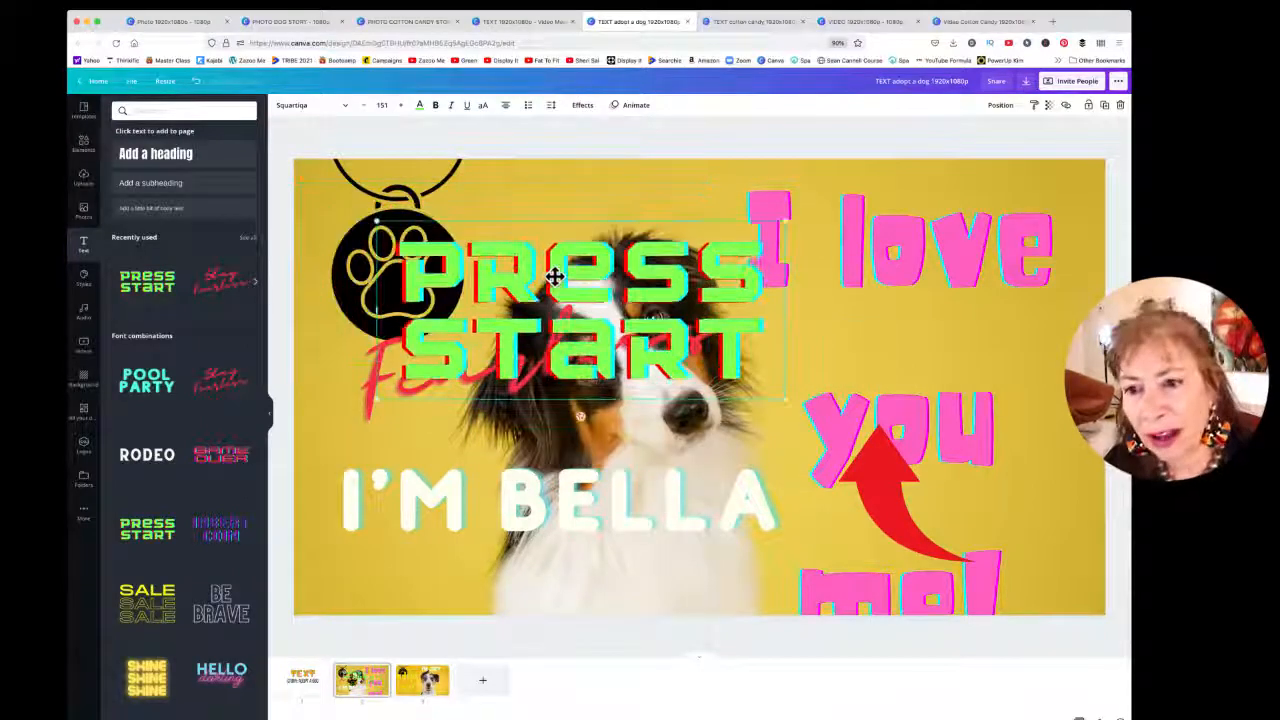
{"action": "key", "text": "Delete"}
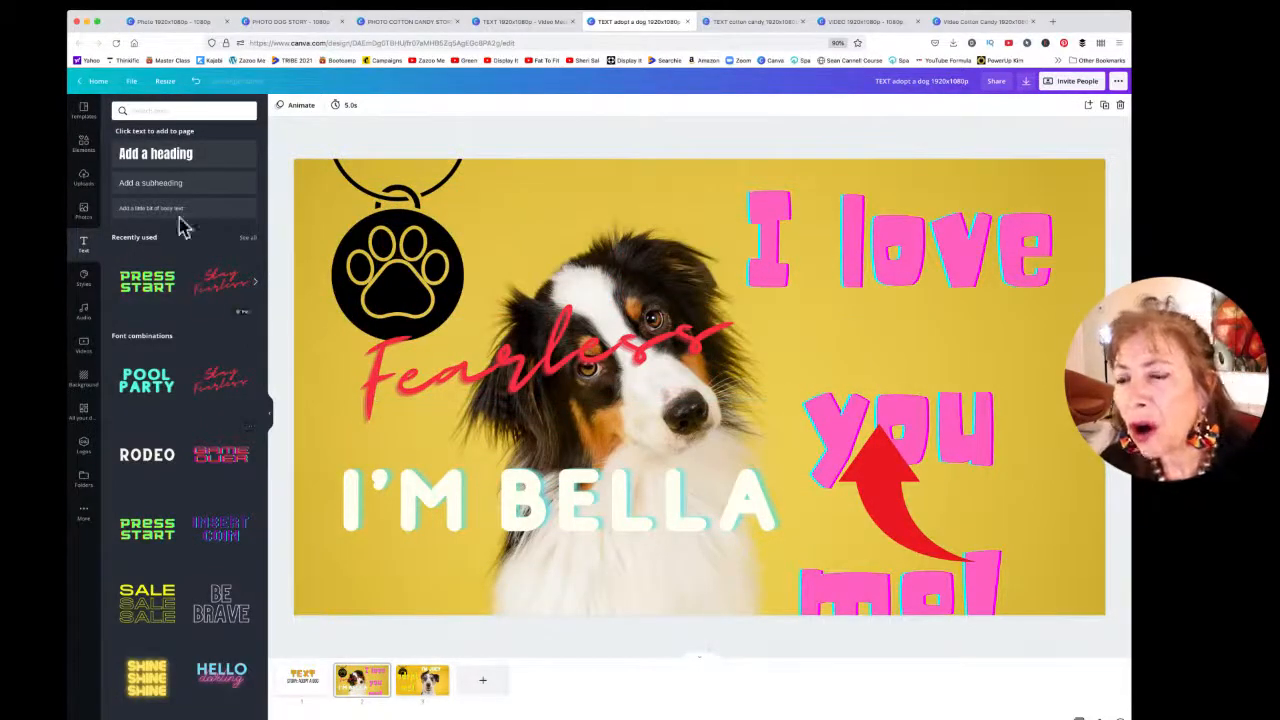
- Add a heading to page 2 and enlarge it across the top of the page above the dog's head
{"action": "left_click", "coordinate": [186, 165]}
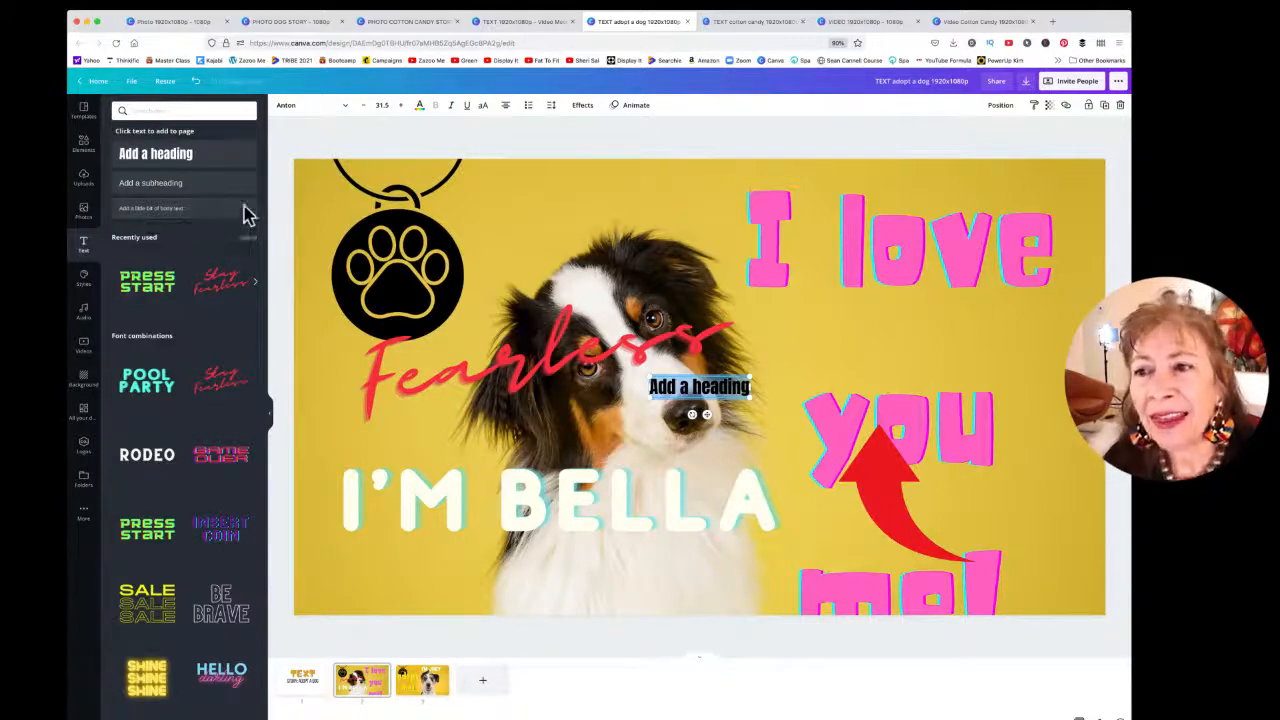
{"action": "left_click_drag", "start_coordinate": [696, 375], "coordinate": [766, 271]}
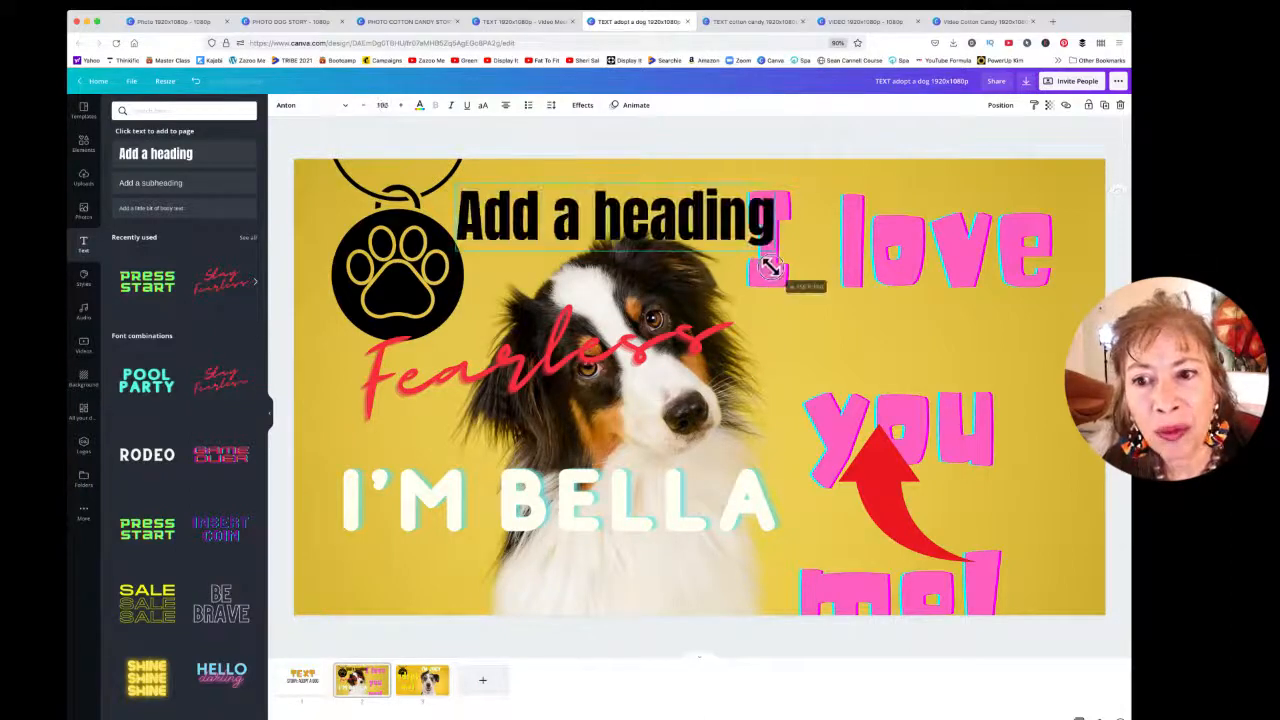
- Try brand red, black, yellow and the photo's beige on the heading, shift it slightly left, and set its color to white
{"action": "left_click", "coordinate": [420, 107]}
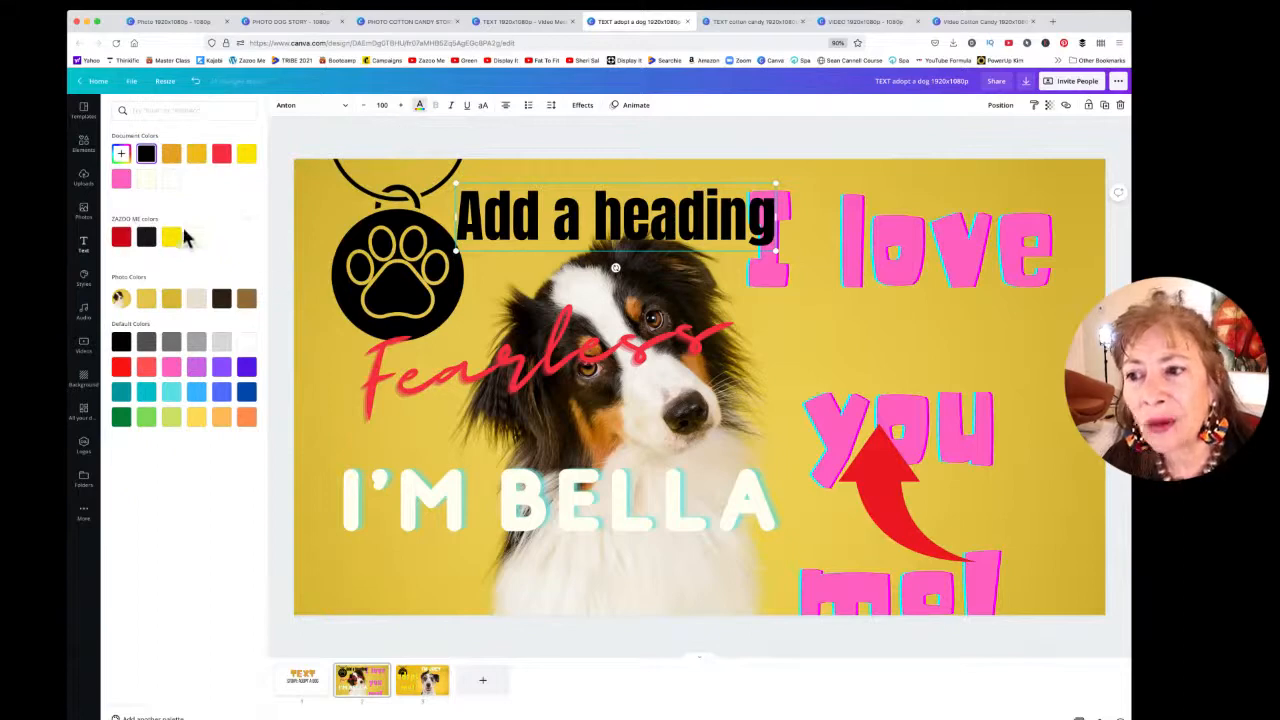
{"action": "left_click", "coordinate": [121, 240]}
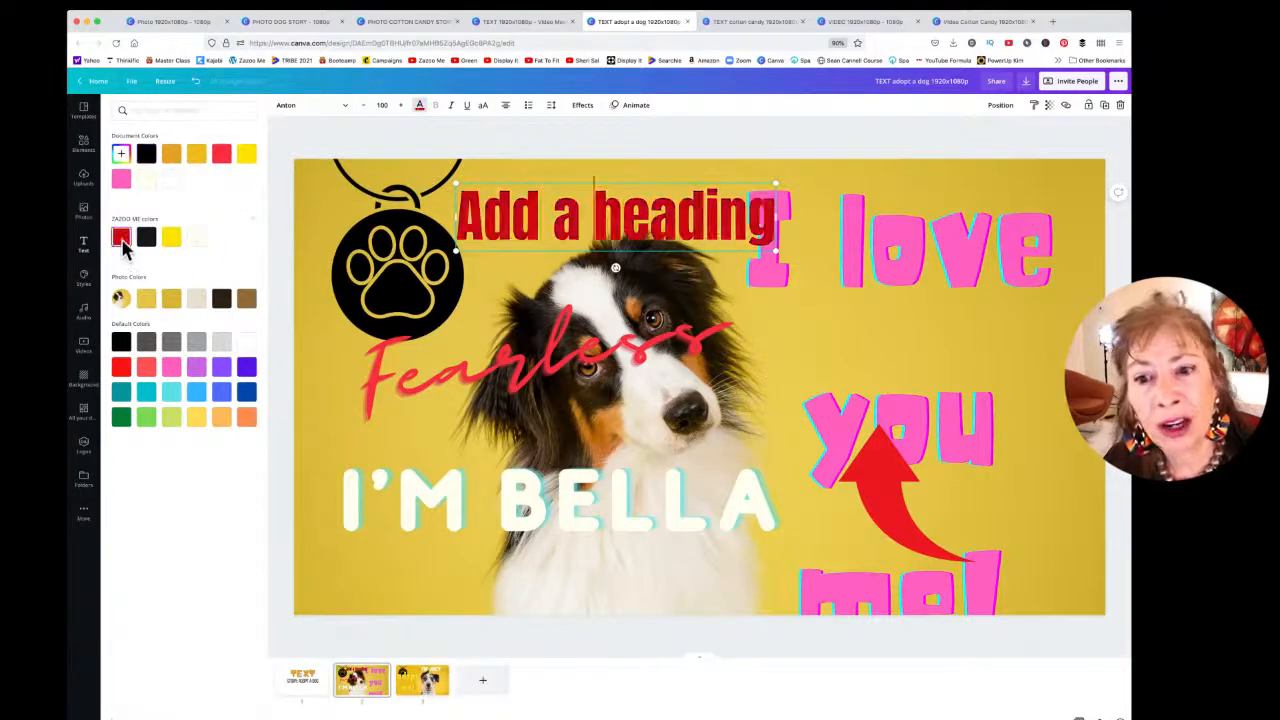
{"action": "left_click", "coordinate": [147, 240]}
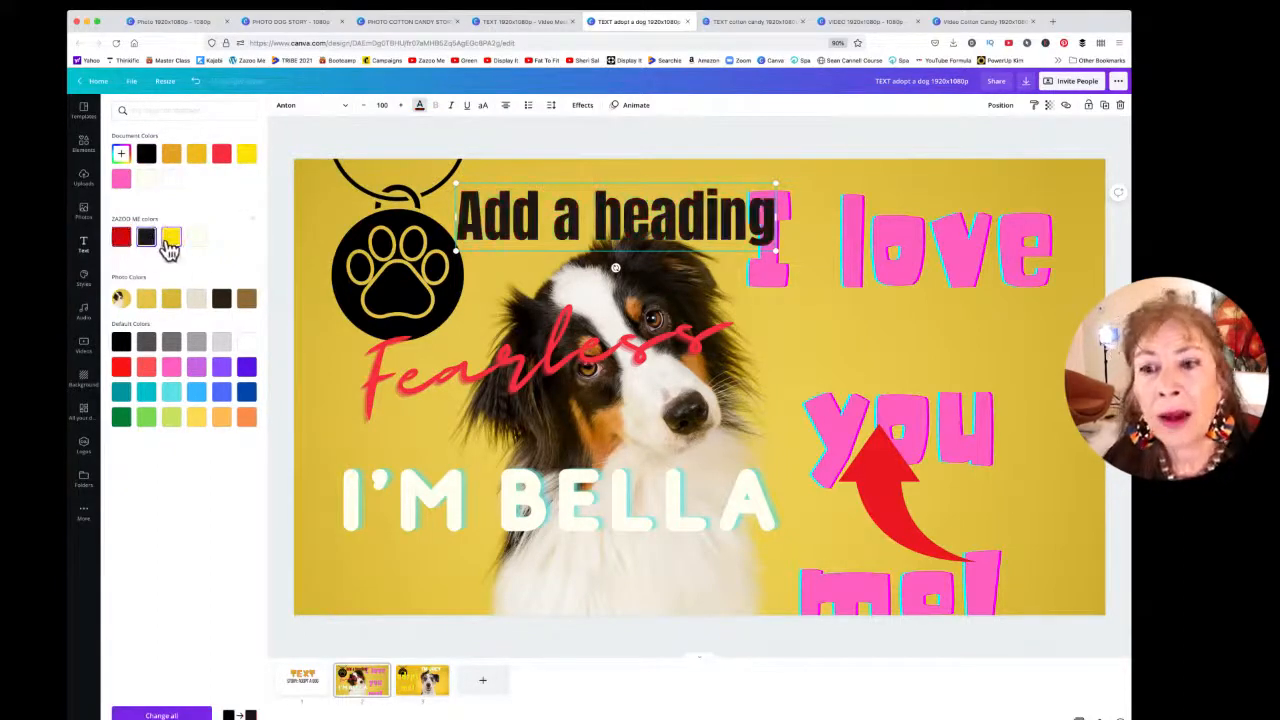
{"action": "left_click", "coordinate": [170, 238]}
{"action": "left_click", "coordinate": [197, 240]}
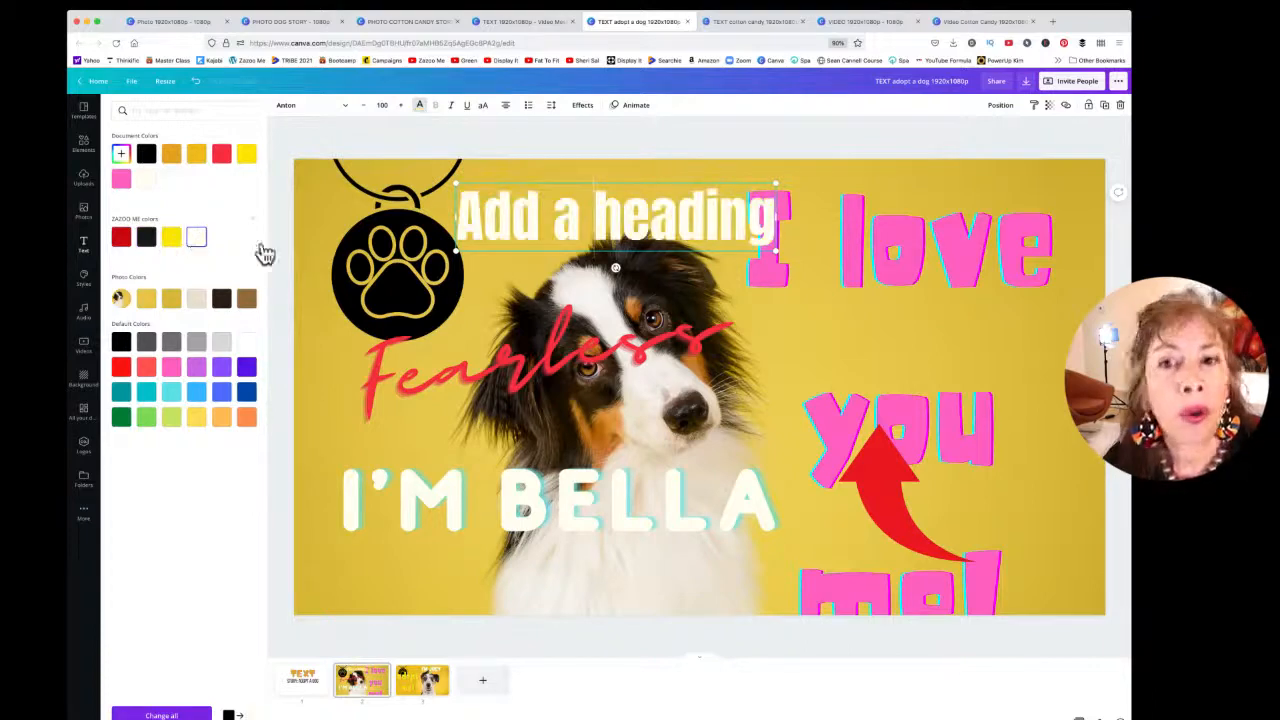
{"action": "left_click_drag", "start_coordinate": [571, 181], "coordinate": [526, 181]}
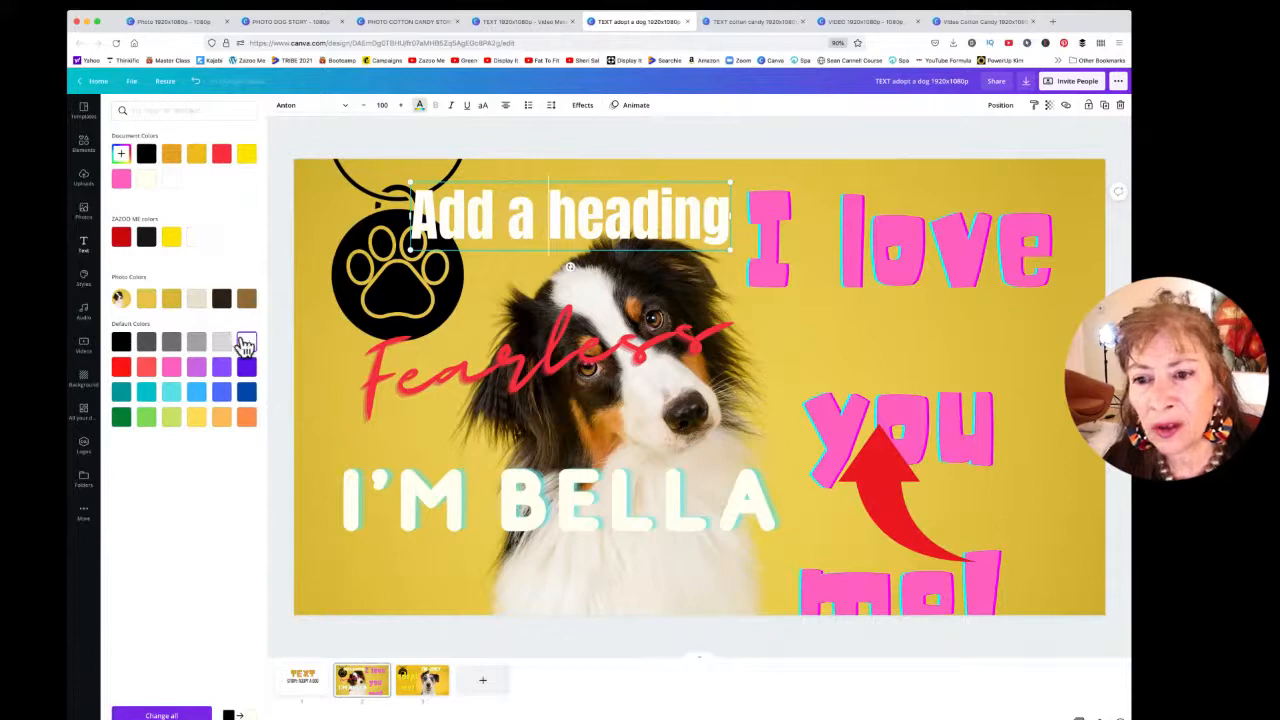
{"action": "left_click", "coordinate": [196, 300]}
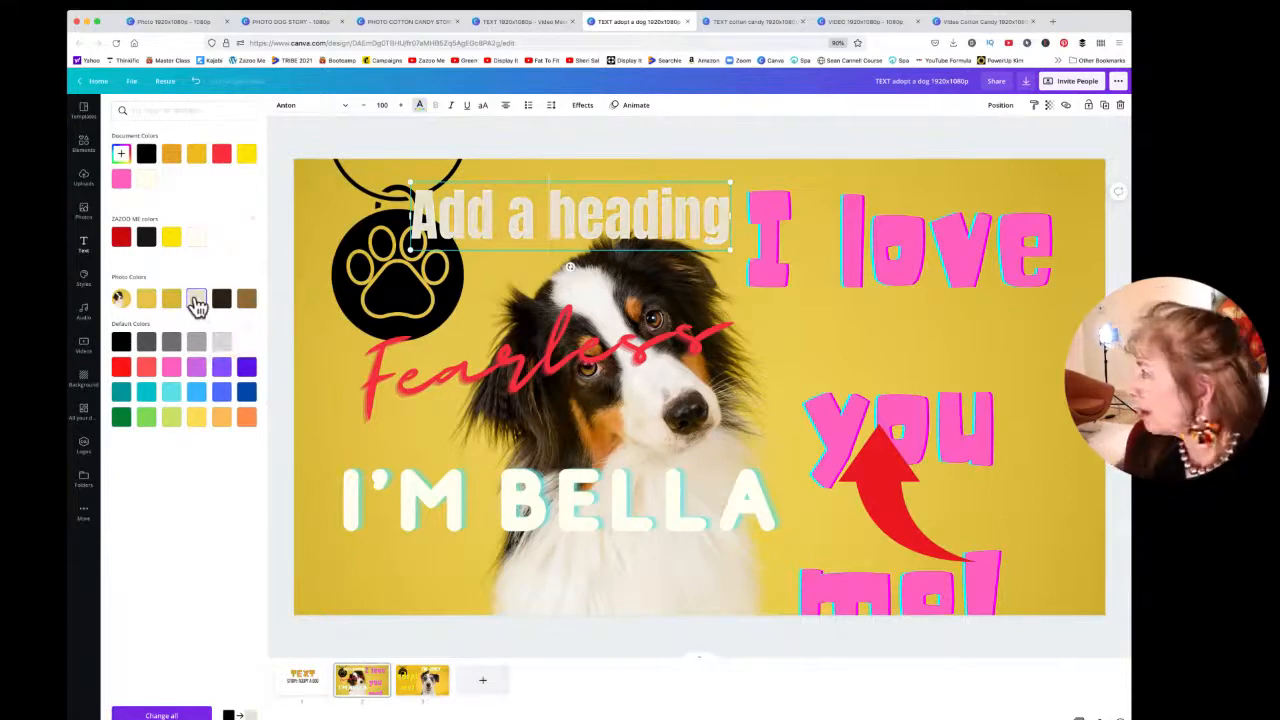
{"action": "left_click", "coordinate": [196, 237]}
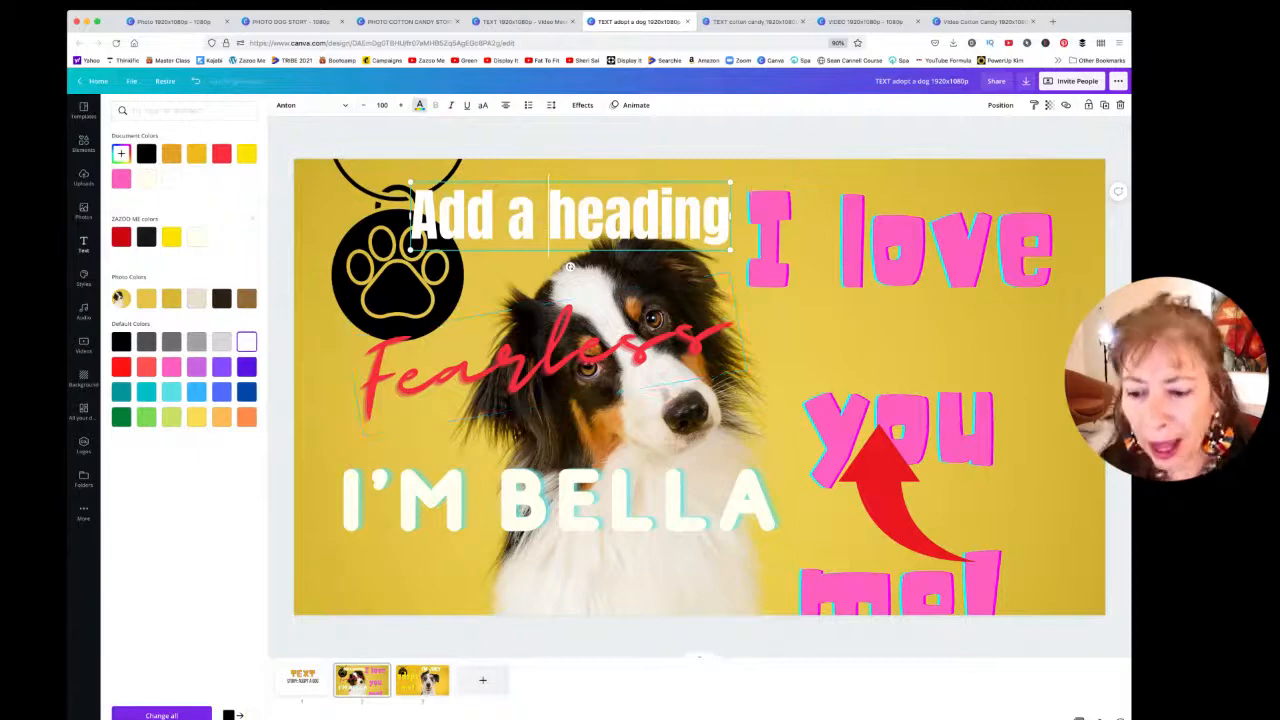
- Move the "I'M JOEY" text on page 3 slightly down and left, and set its font to Cooper Hewitt
{"action": "left_click", "coordinate": [422, 686]}
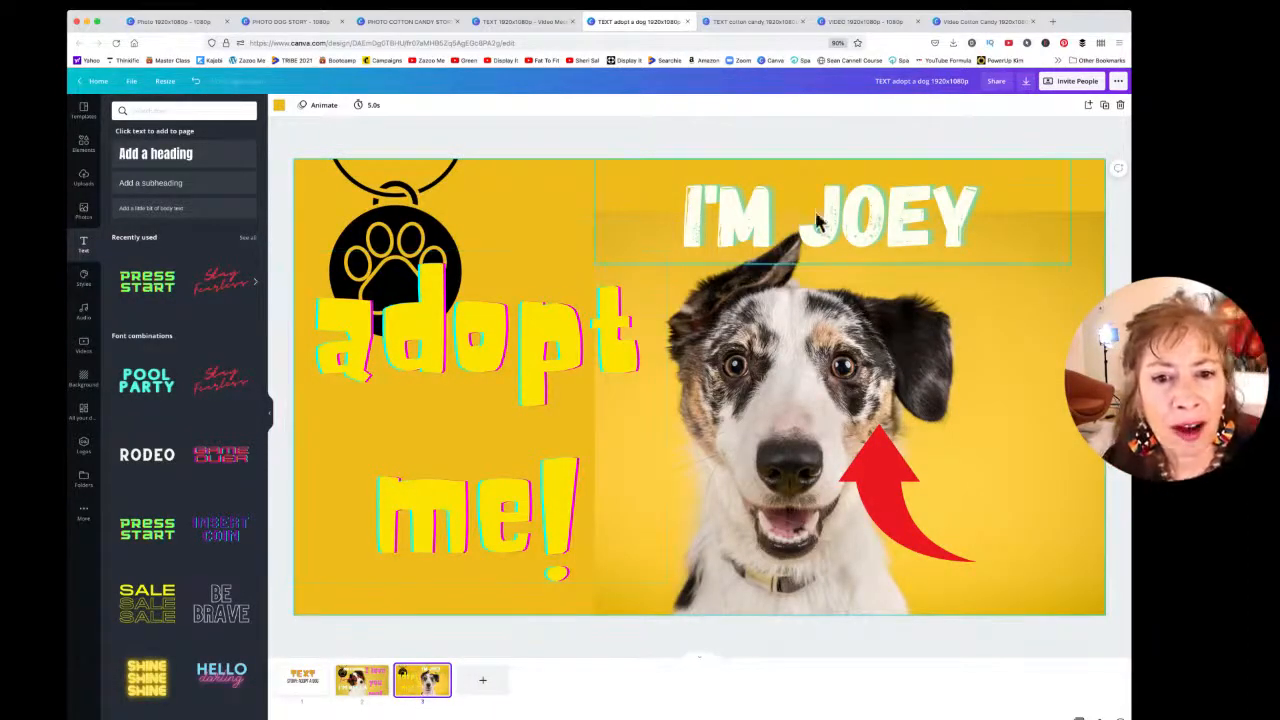
{"action": "left_click_drag", "start_coordinate": [855, 212], "coordinate": [815, 240]}
{"action": "left_click", "coordinate": [314, 107]}
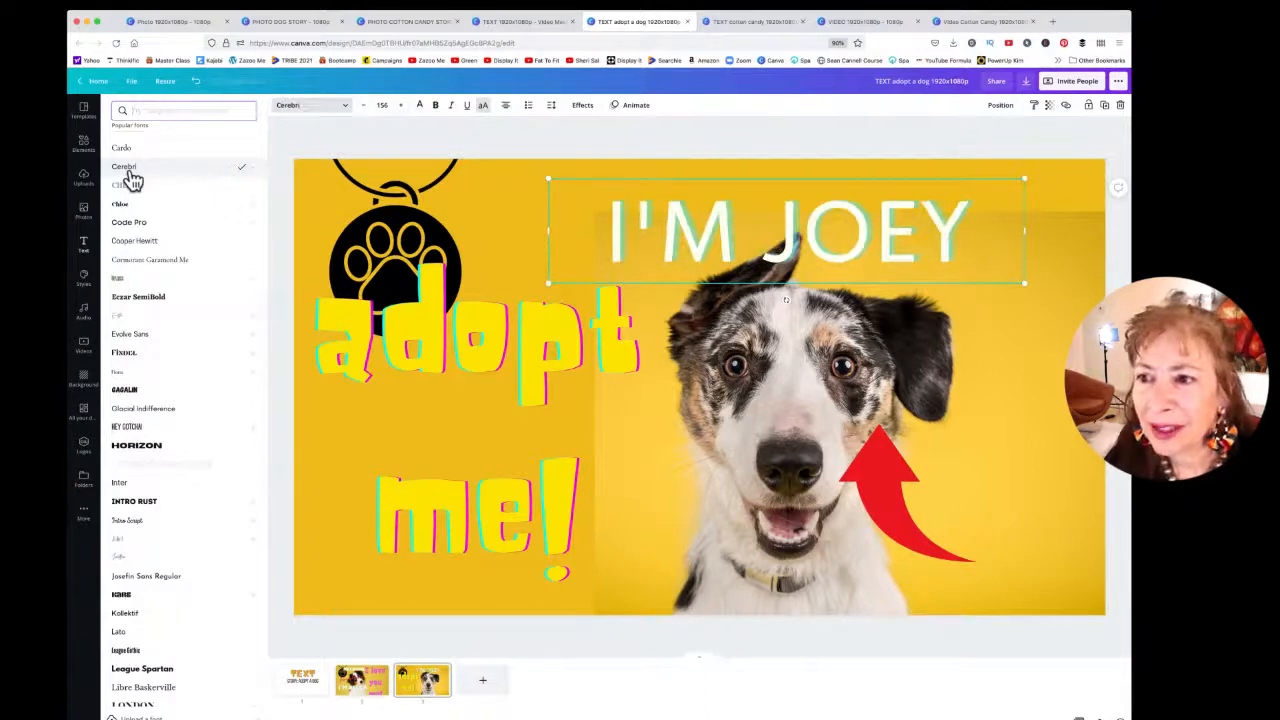
{"action": "left_click", "coordinate": [133, 185]}
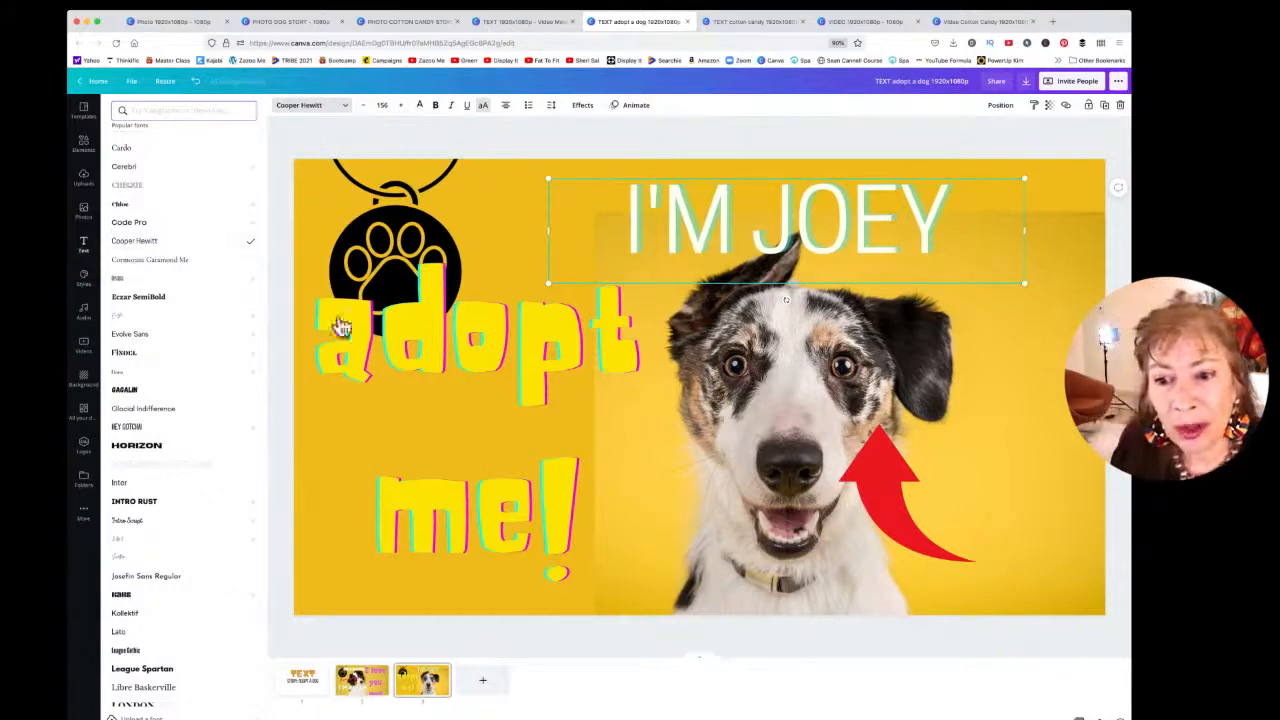
- Try several fonts on the "adopt me!" text, set it to Hey Gotcha!, and move the text below the paw tag
{"action": "left_click_drag", "start_coordinate": [451, 351], "coordinate": [457, 305]}
{"action": "left_click", "coordinate": [306, 112]}
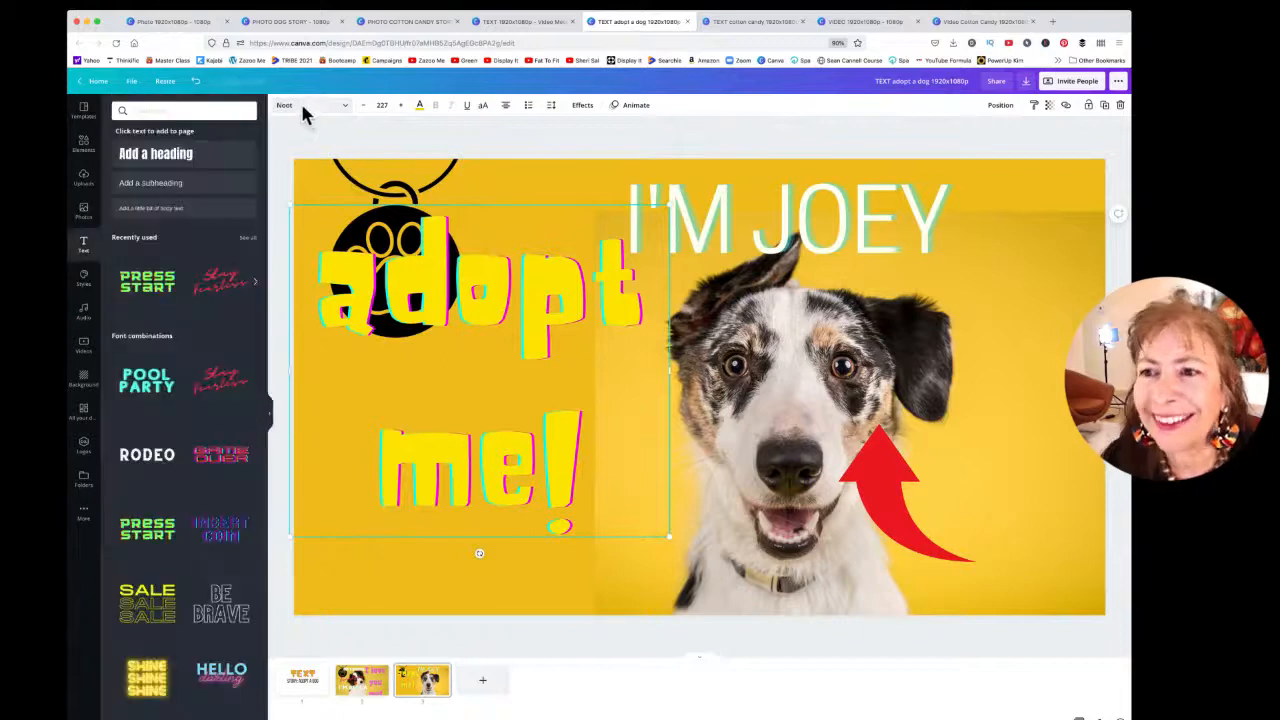
{"action": "left_click", "coordinate": [299, 109]}
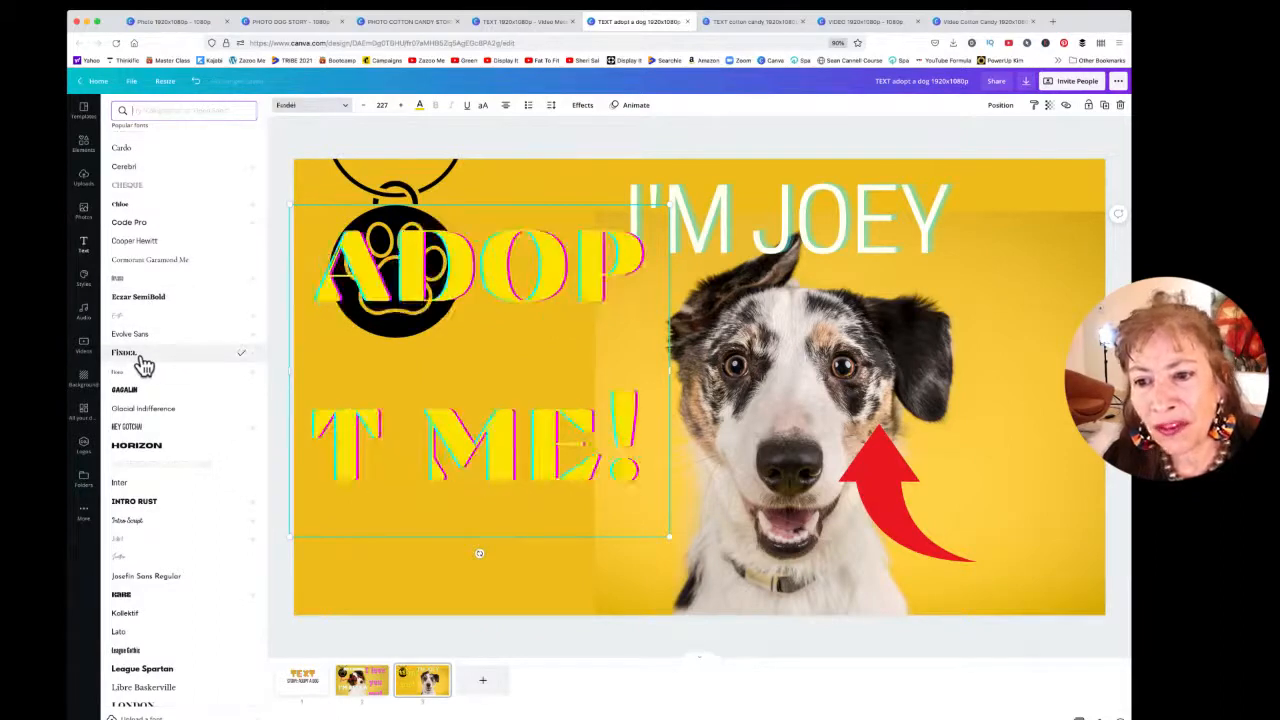
{"action": "left_click", "coordinate": [136, 392]}
{"action": "left_click", "coordinate": [146, 452]}
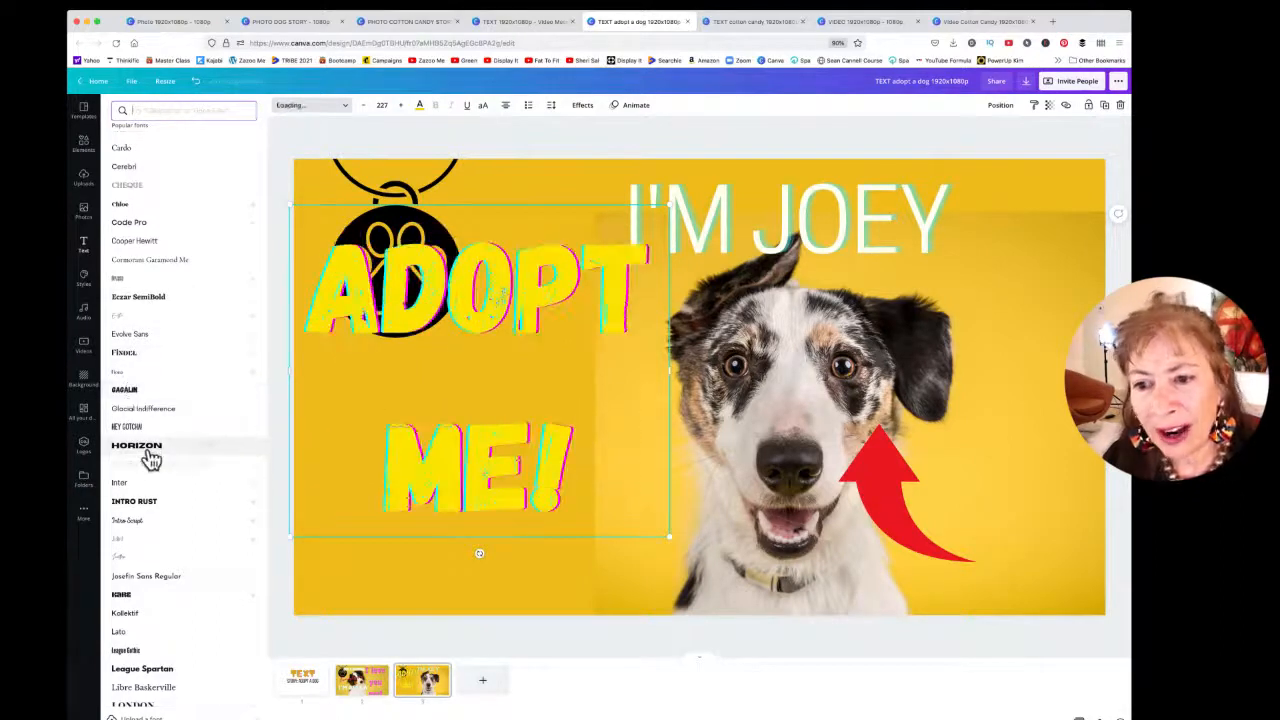
{"action": "left_click", "coordinate": [126, 427]}
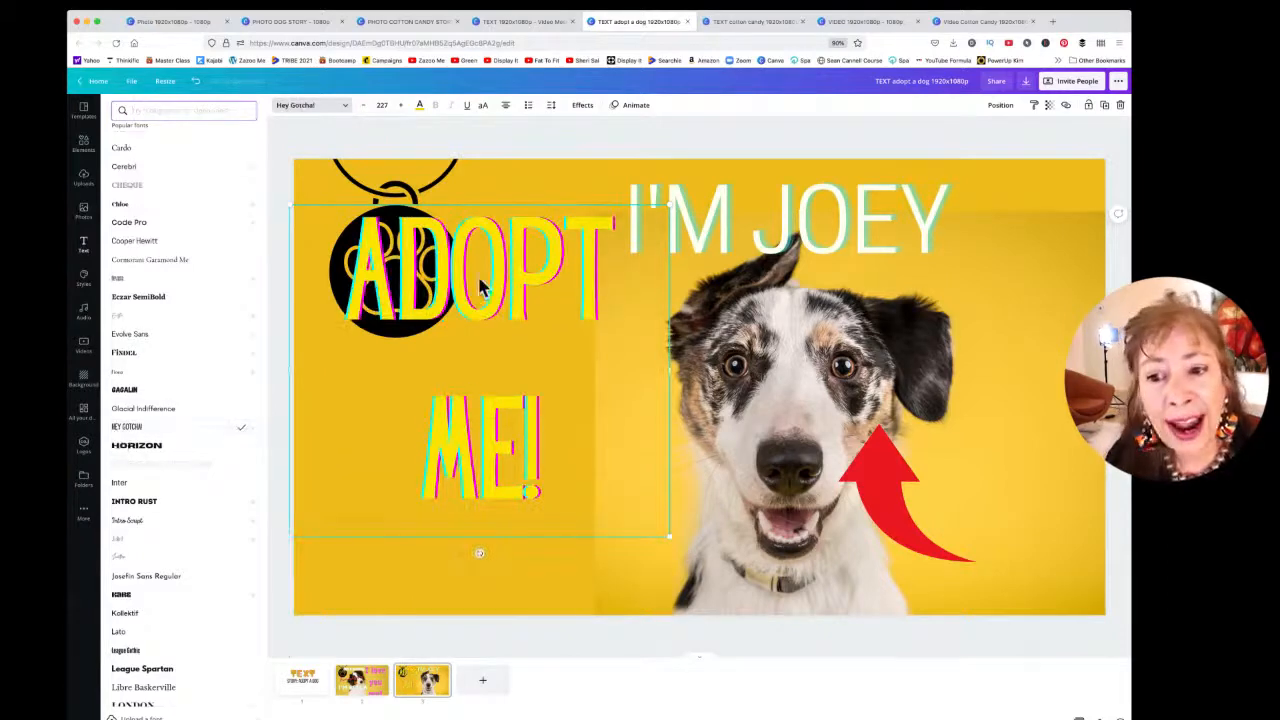
{"action": "left_click_drag", "start_coordinate": [492, 248], "coordinate": [553, 352]}
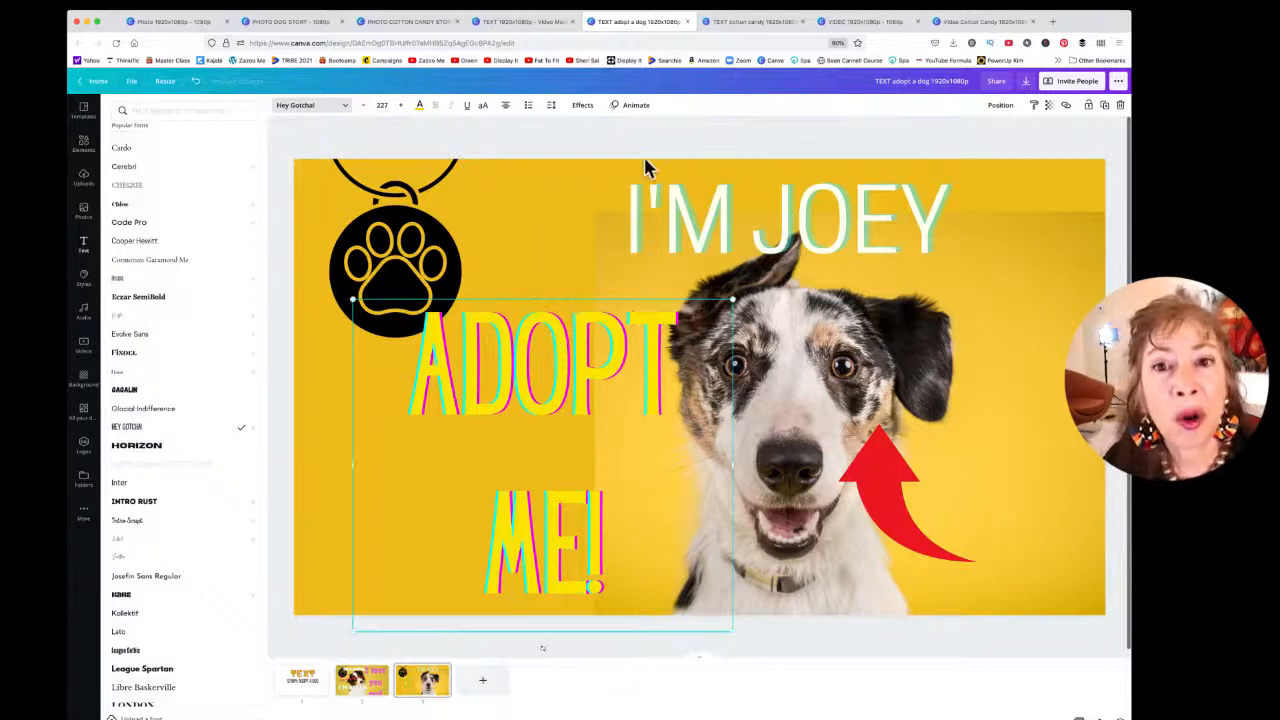
- Switch to the TEXT cotton candy design and reposition page 2's "COTTON CANDY" text to the left and "YUM!" slightly right and down
{"action": "left_click", "coordinate": [733, 22]}
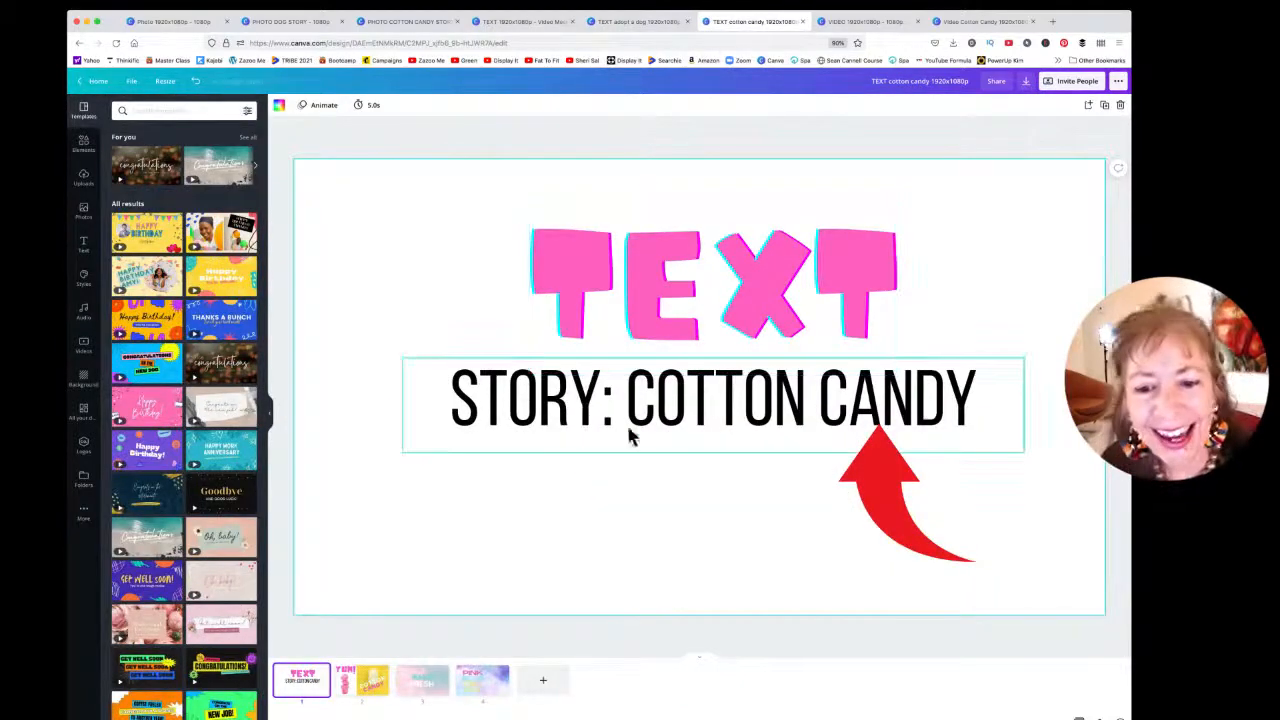
{"action": "left_click", "coordinate": [352, 690]}
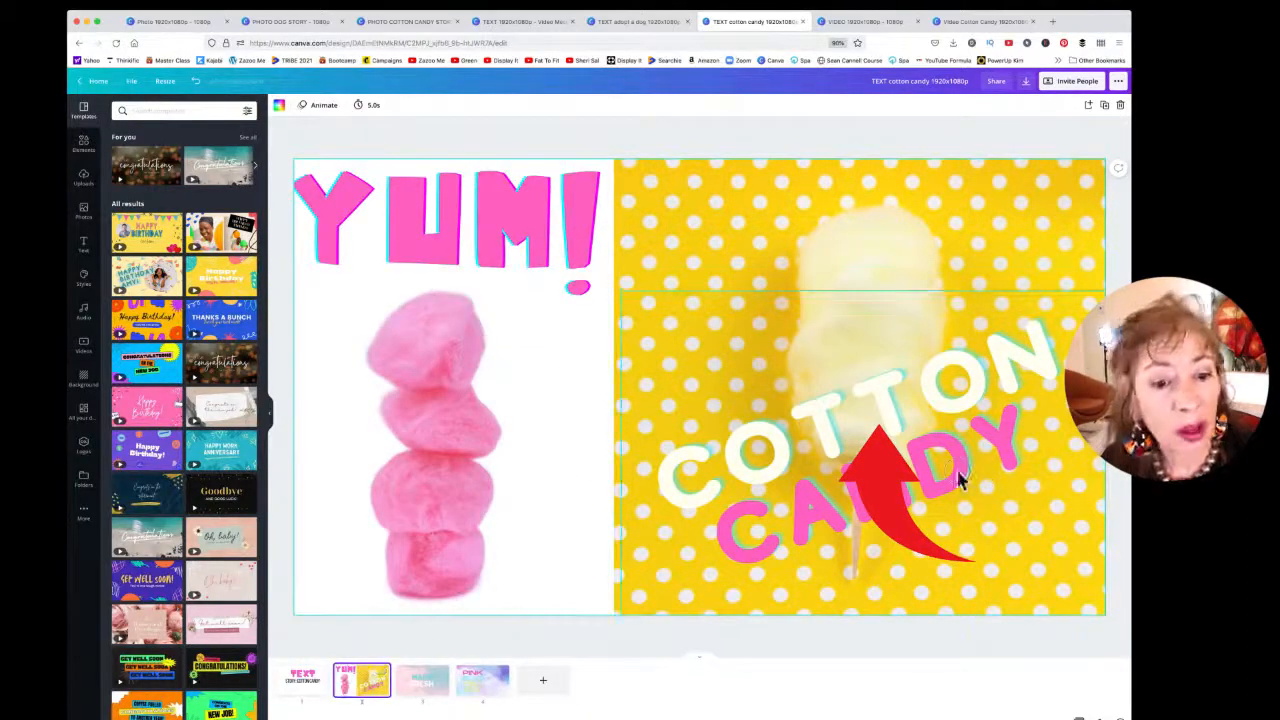
{"action": "left_click_drag", "start_coordinate": [957, 477], "coordinate": [743, 437]}
{"action": "left_click_drag", "start_coordinate": [440, 206], "coordinate": [466, 217]}
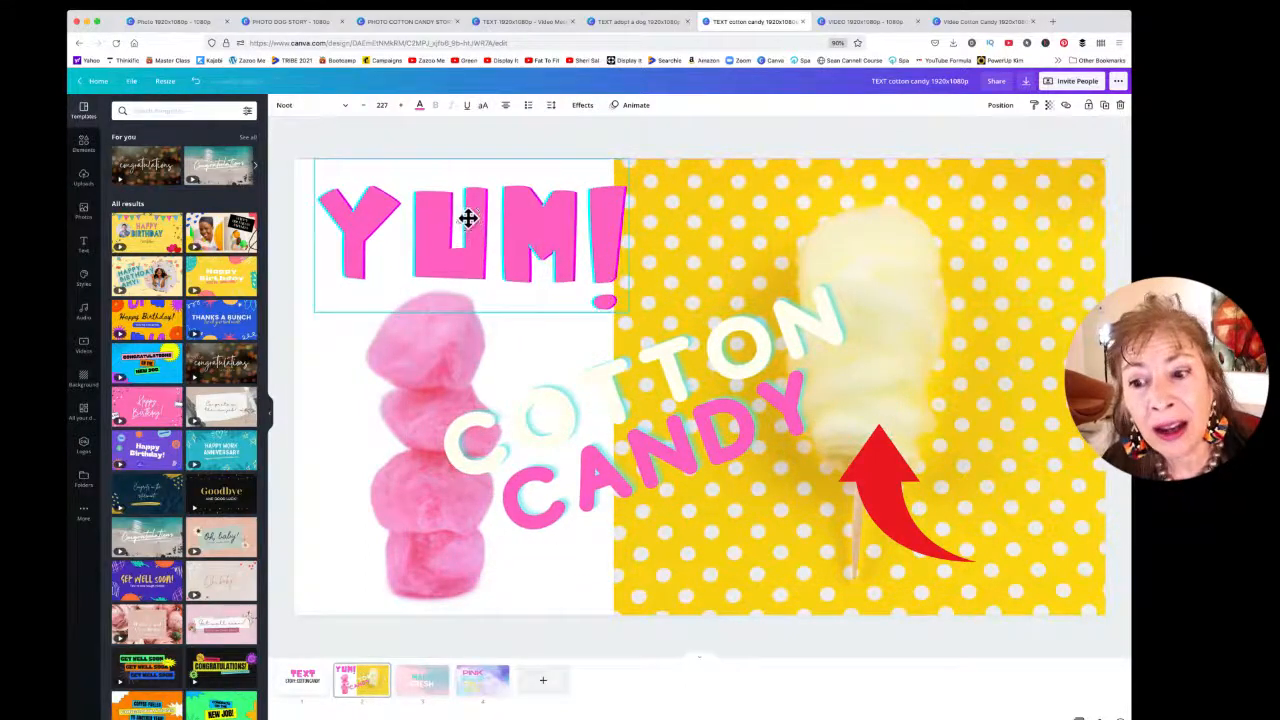
- Move the "MADE FRESH" text on page 3 up and left, try Typewriter, Bounce, Shift and Fade text animations, and apply Drift
{"action": "left_click", "coordinate": [418, 680]}
{"action": "left_click_drag", "start_coordinate": [734, 354], "coordinate": [597, 283]}
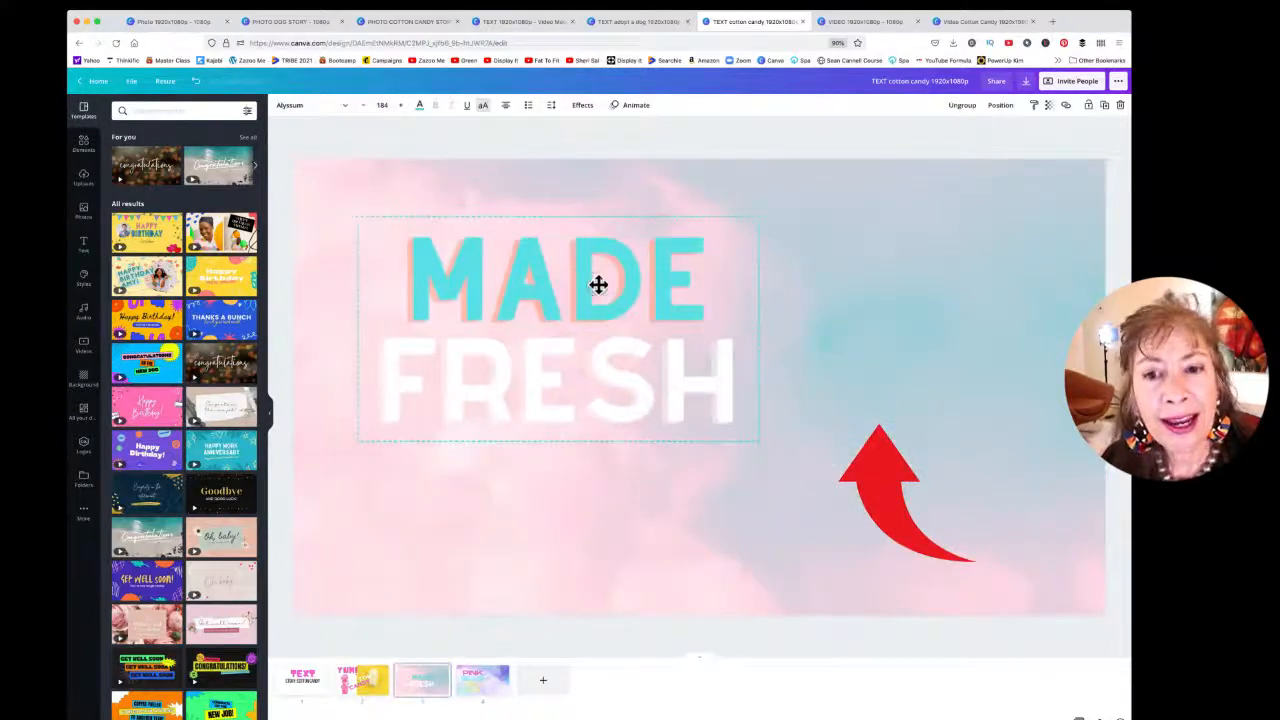
{"action": "left_click", "coordinate": [636, 106]}
{"action": "left_click", "coordinate": [228, 168]}
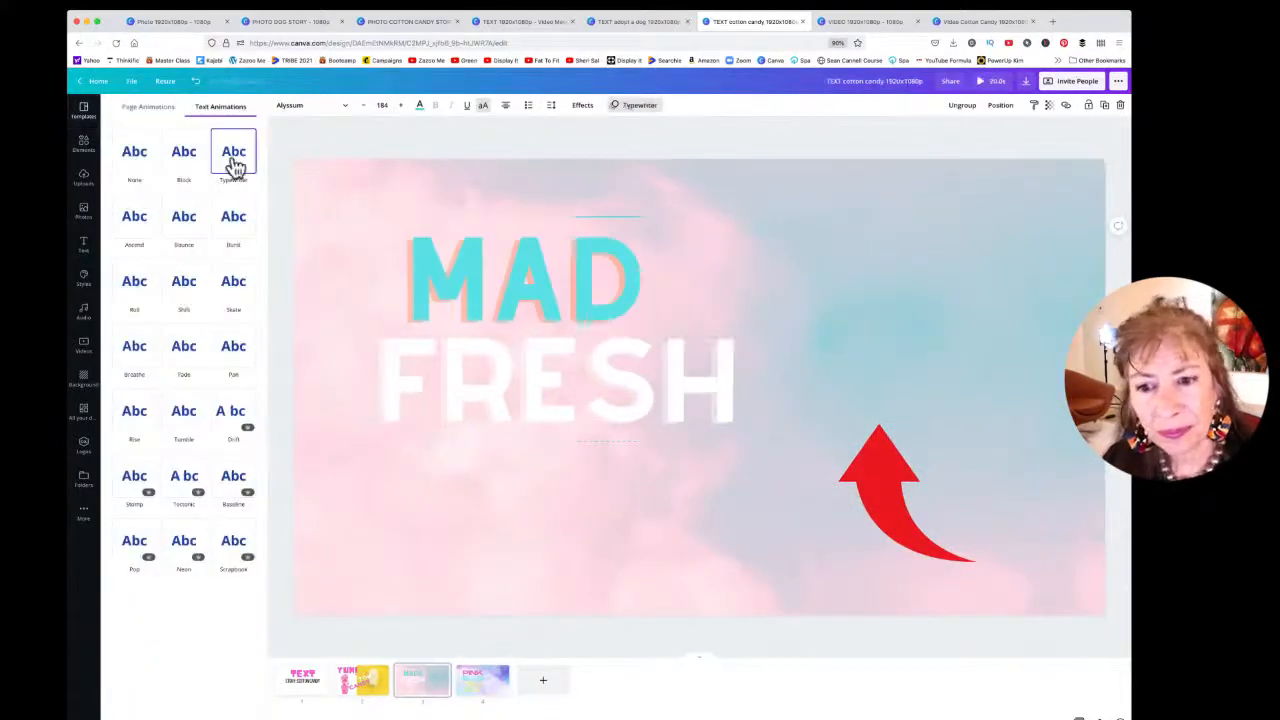
{"action": "left_click", "coordinate": [183, 294]}
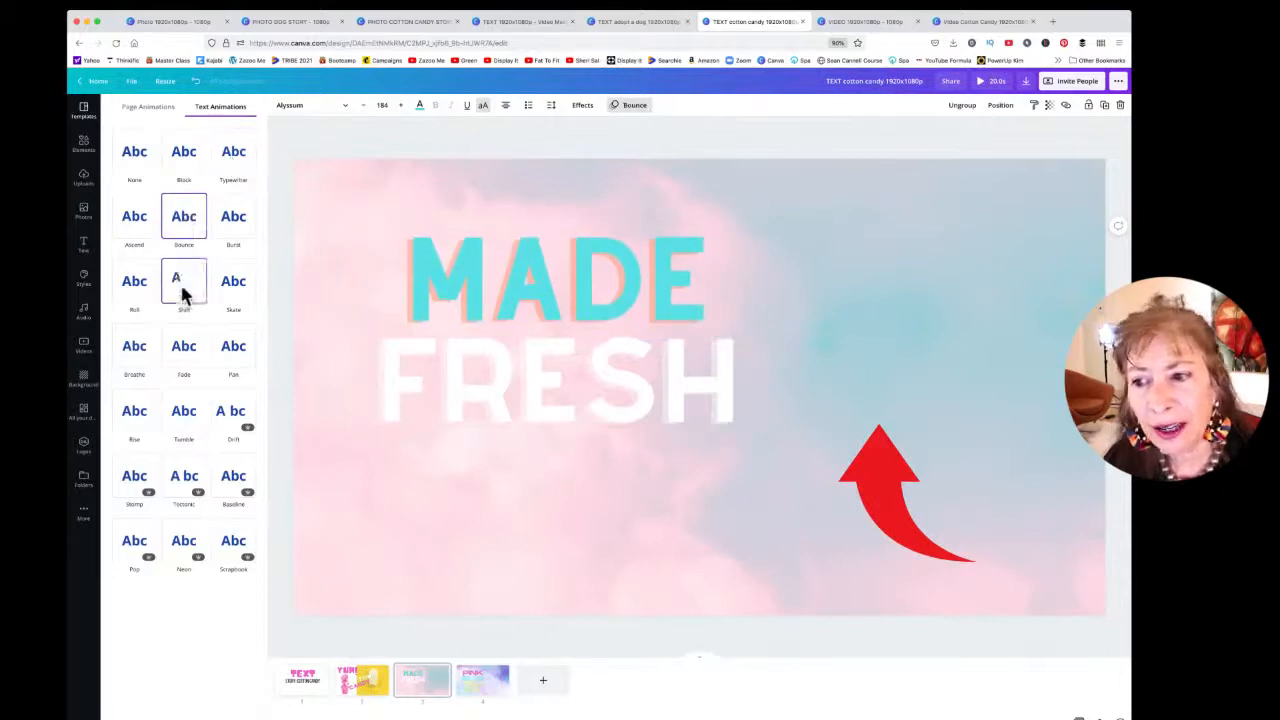
{"action": "left_click", "coordinate": [175, 346]}
{"action": "left_click", "coordinate": [235, 428]}
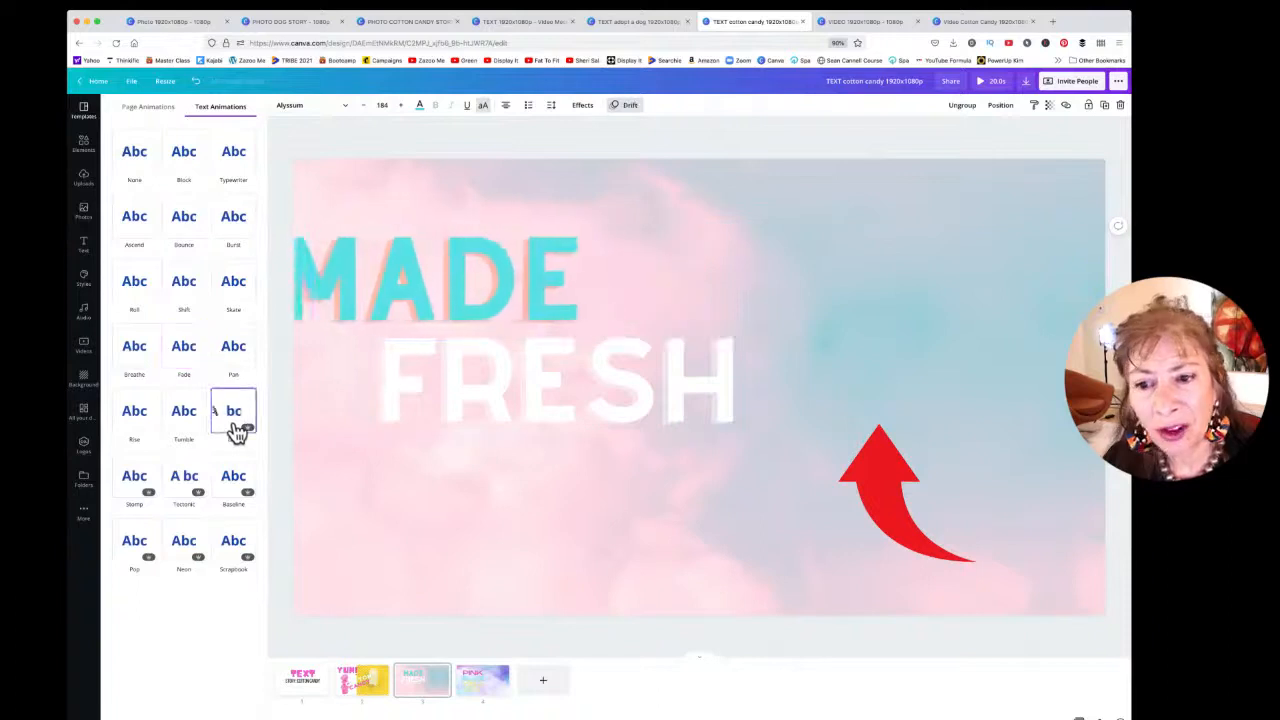
- Apply the Rise text animation to the "MADE FRESH" text on page 3
{"action": "left_click", "coordinate": [136, 424]}
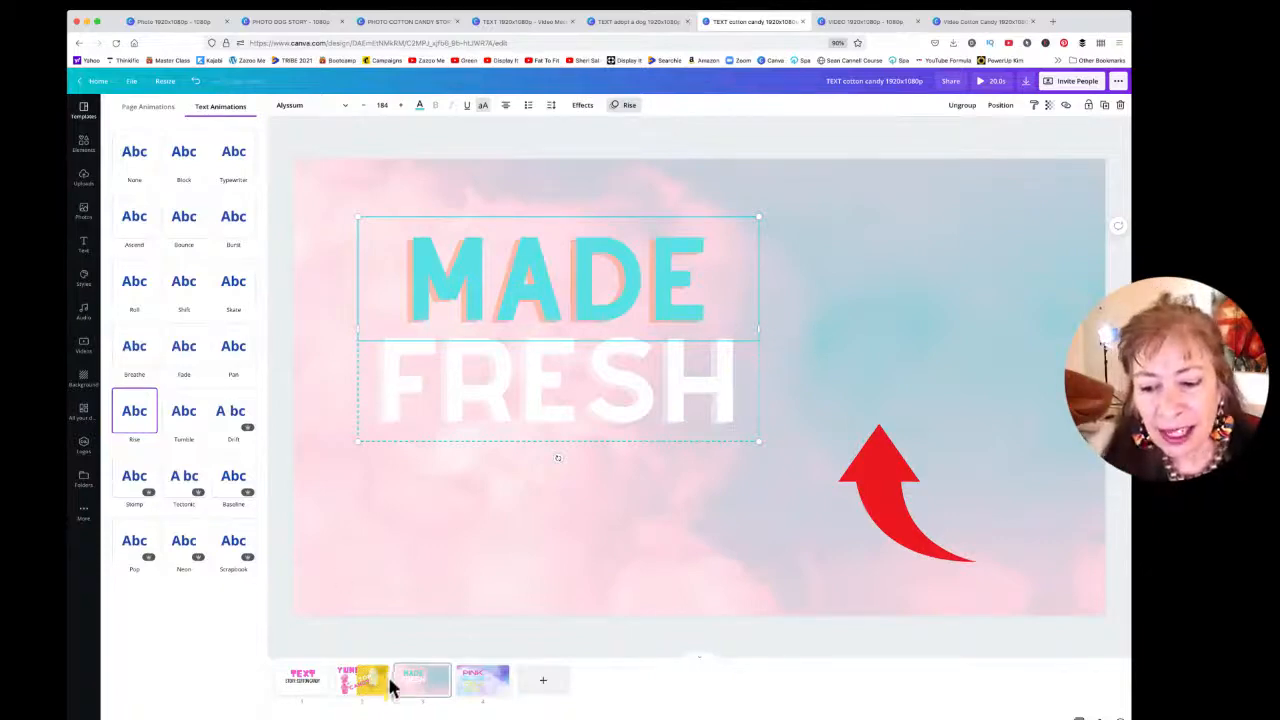
- On page 4, move the topmost "PINK BLUE YELLOW" text group off the copy beneath it, to the right and slightly up
{"action": "left_click", "coordinate": [481, 688]}
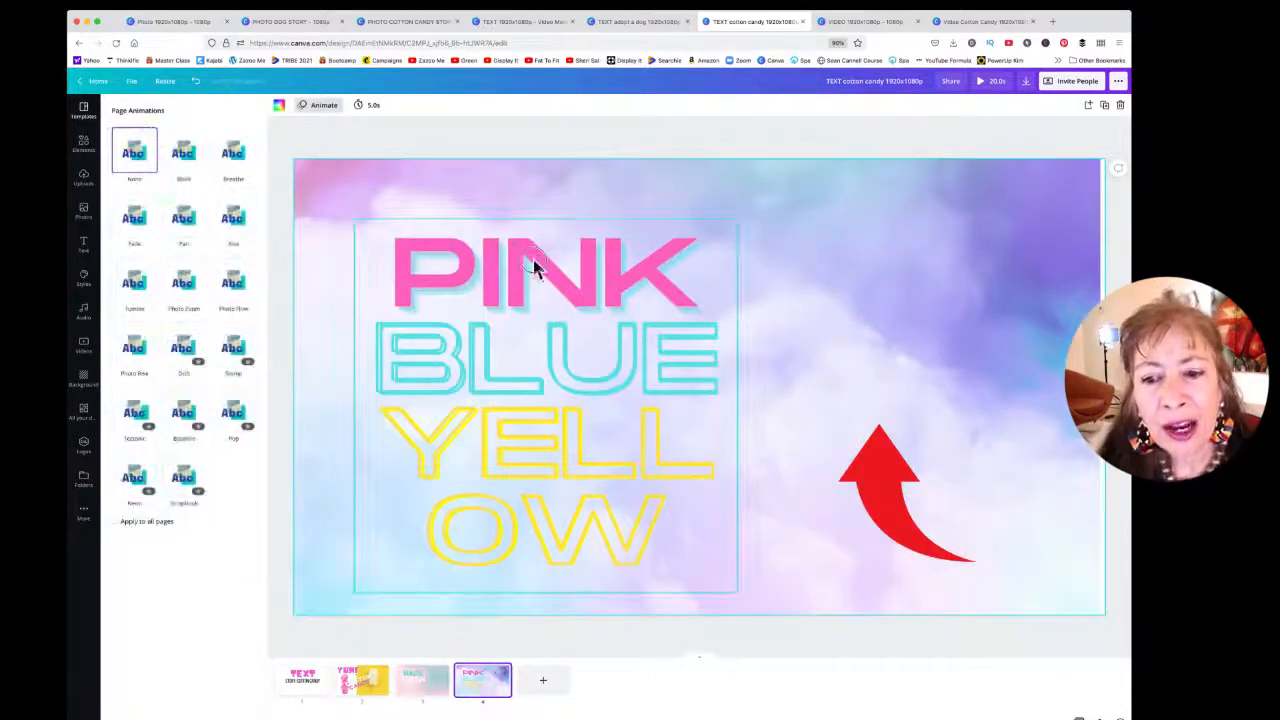
{"action": "left_click", "coordinate": [533, 268]}
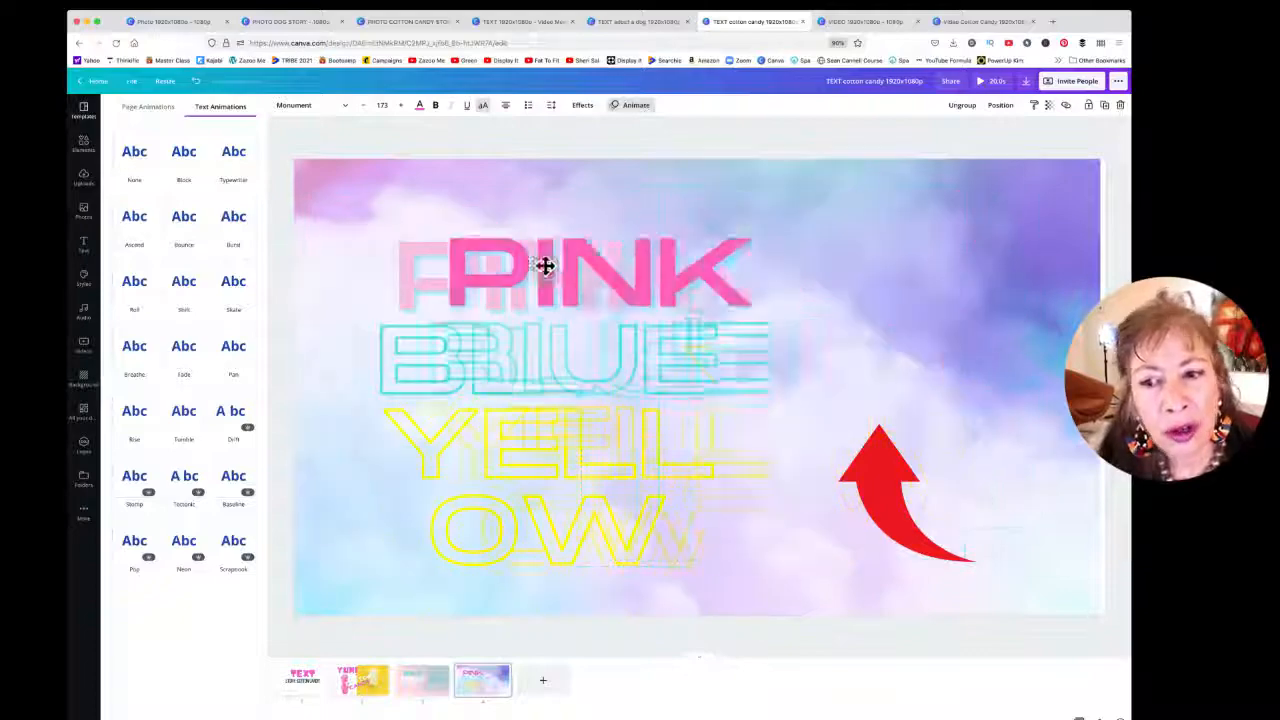
{"action": "left_click_drag", "start_coordinate": [537, 263], "coordinate": [849, 237]}
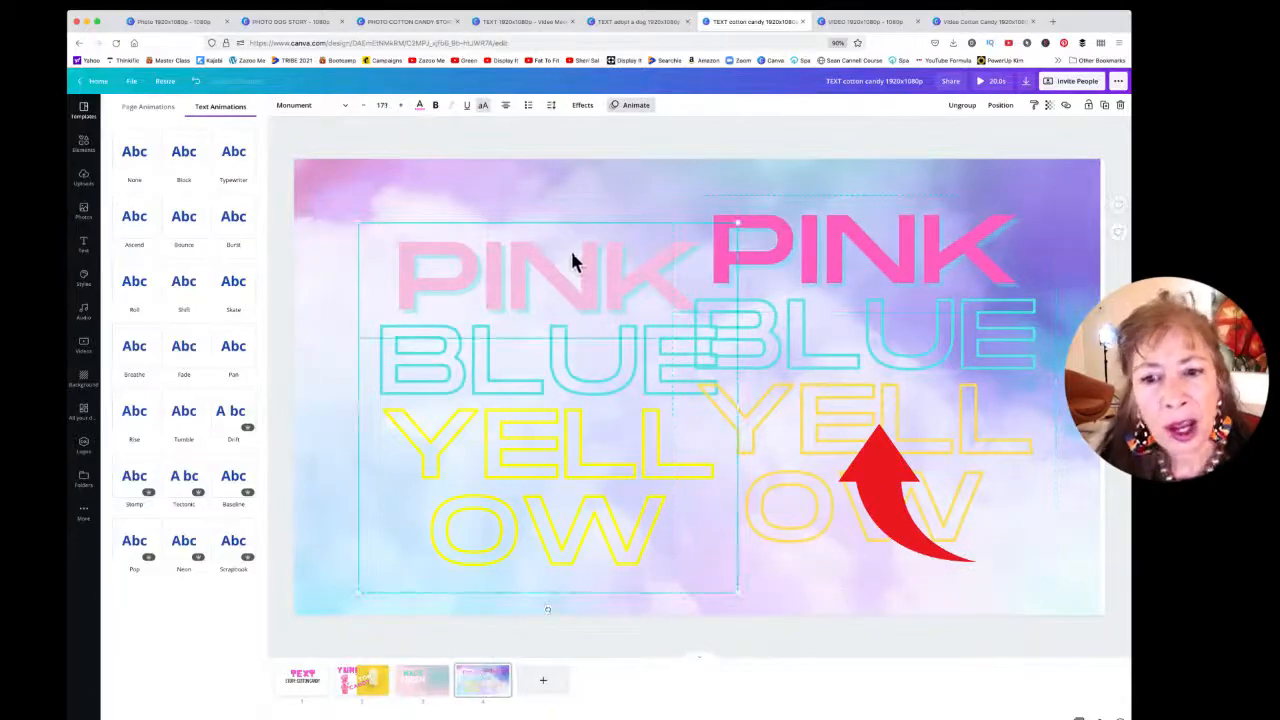
- Ungroup the remaining "PINK BLUE YELLOW" text and move its light pink "PINK" slightly up and left
{"action": "left_click", "coordinate": [960, 106]}
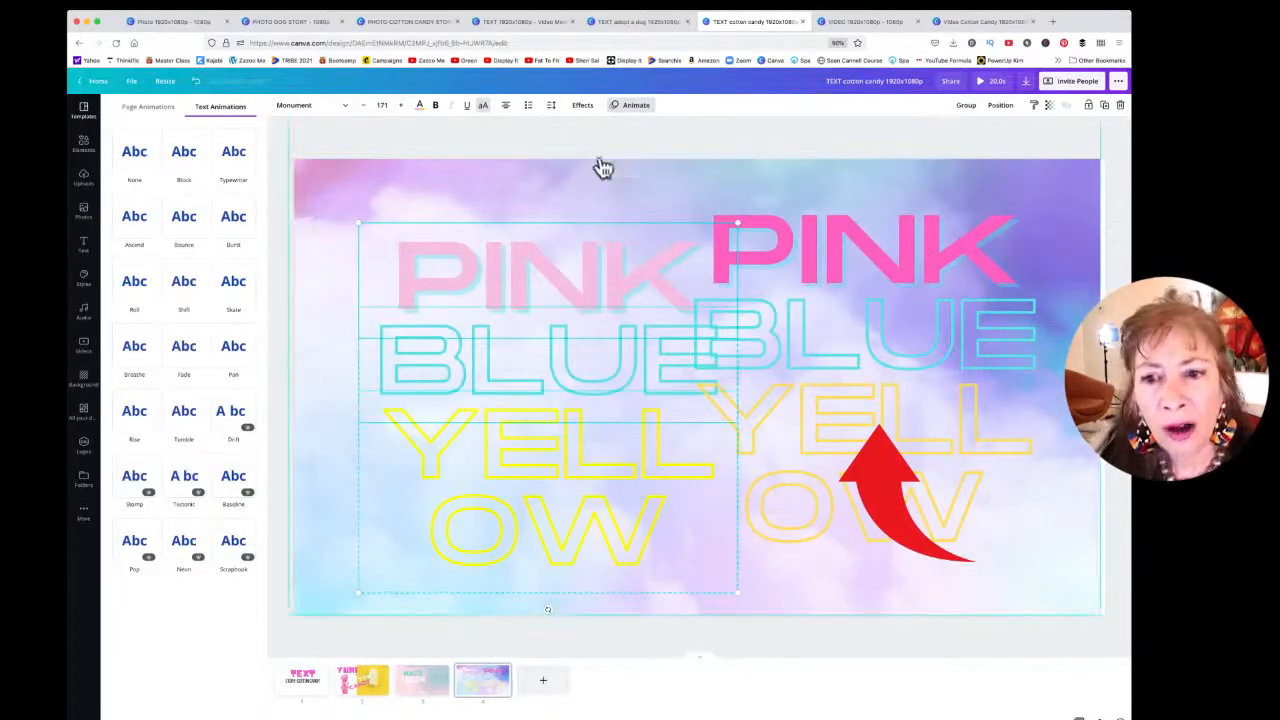
{"action": "left_click", "coordinate": [556, 212]}
{"action": "left_click", "coordinate": [411, 227]}
{"action": "left_click_drag", "start_coordinate": [541, 262], "coordinate": [518, 247]}
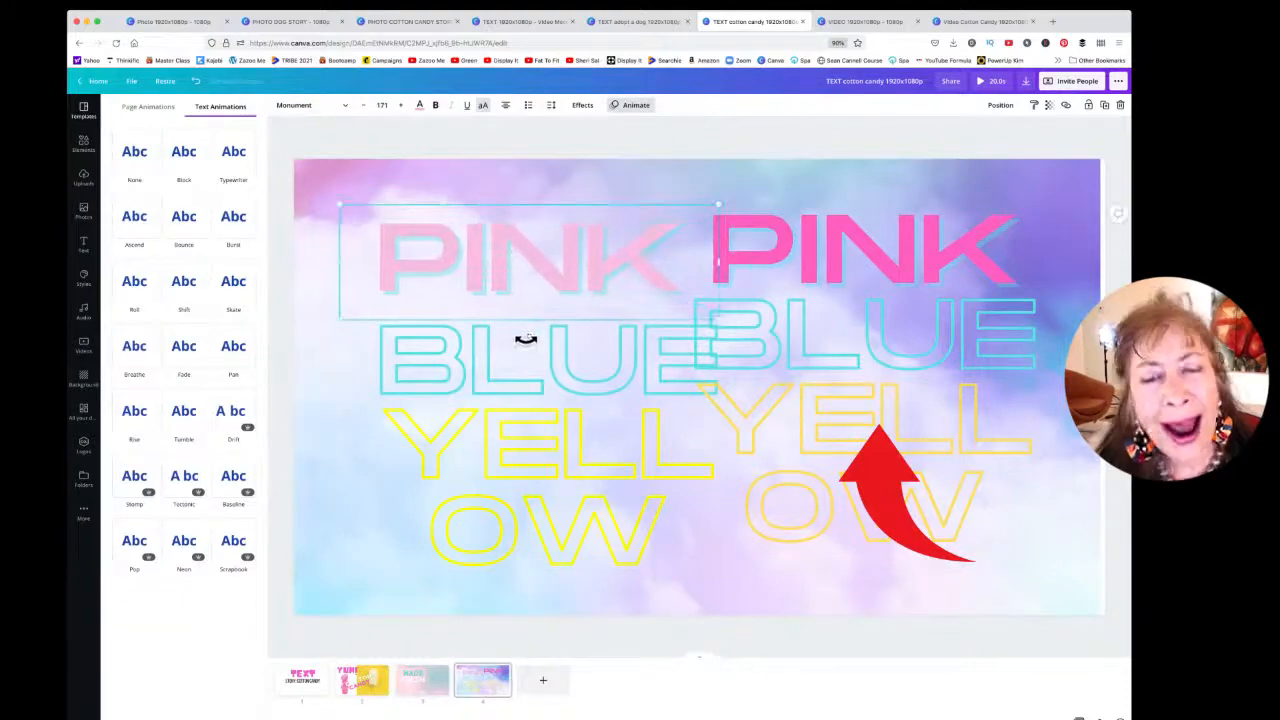
- Narrow the light pink "PINK" text box until its letters stack, widen it back to one line, and tilt it upward to the right
{"action": "mouse_move", "coordinate": [341, 207]}
{"action": "left_mouse_down"}
{"action": "mouse_move", "coordinate": [309, 163]}
{"action": "mouse_move", "coordinate": [737, 323]}
{"action": "mouse_move", "coordinate": [273, 143]}
{"action": "mouse_move", "coordinate": [348, 166]}
{"action": "mouse_move", "coordinate": [353, 203]}
{"action": "left_mouse_up"}
{"action": "left_click_drag", "start_coordinate": [336, 262], "coordinate": [363, 224]}
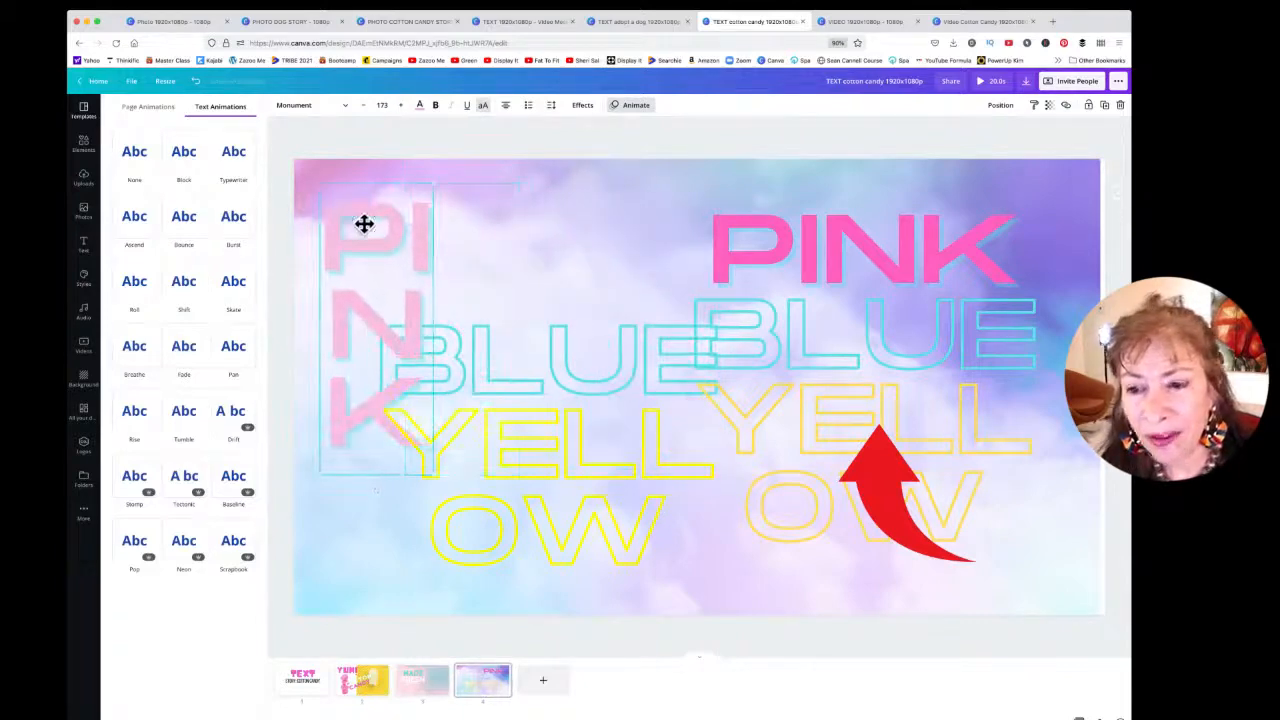
{"action": "left_click_drag", "start_coordinate": [433, 327], "coordinate": [640, 277]}
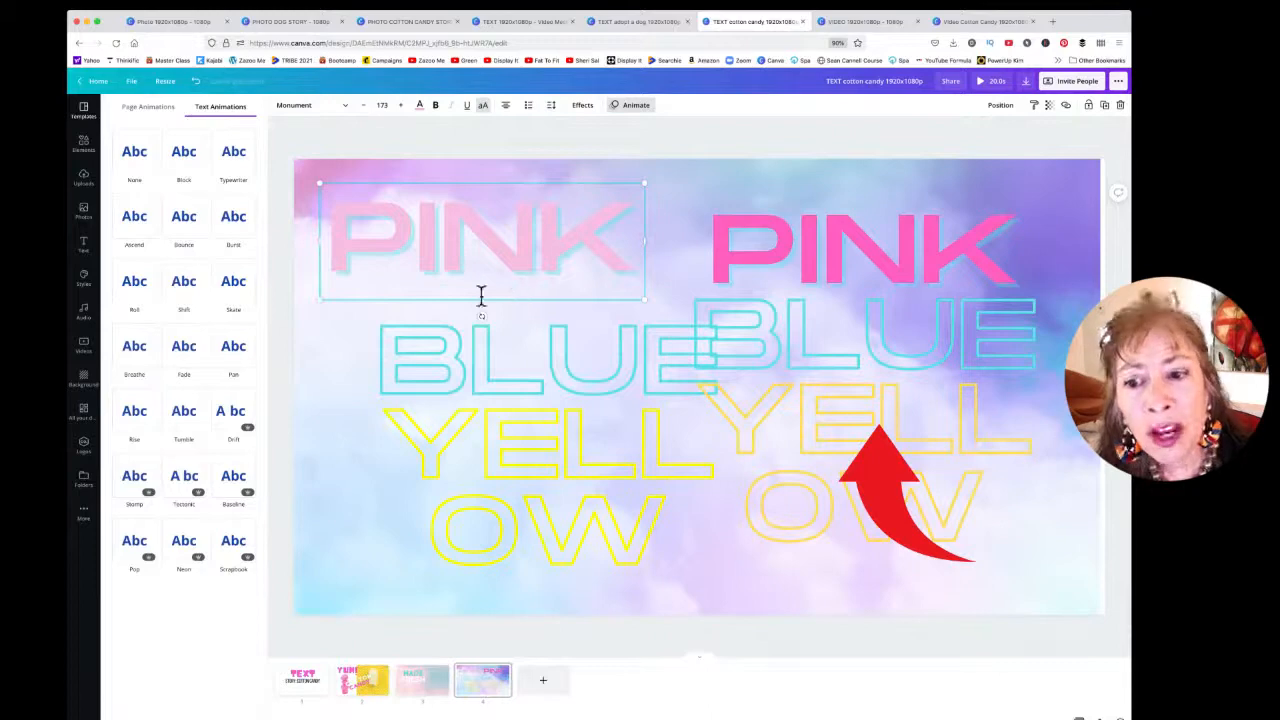
{"action": "left_click_drag", "start_coordinate": [480, 318], "coordinate": [506, 314]}
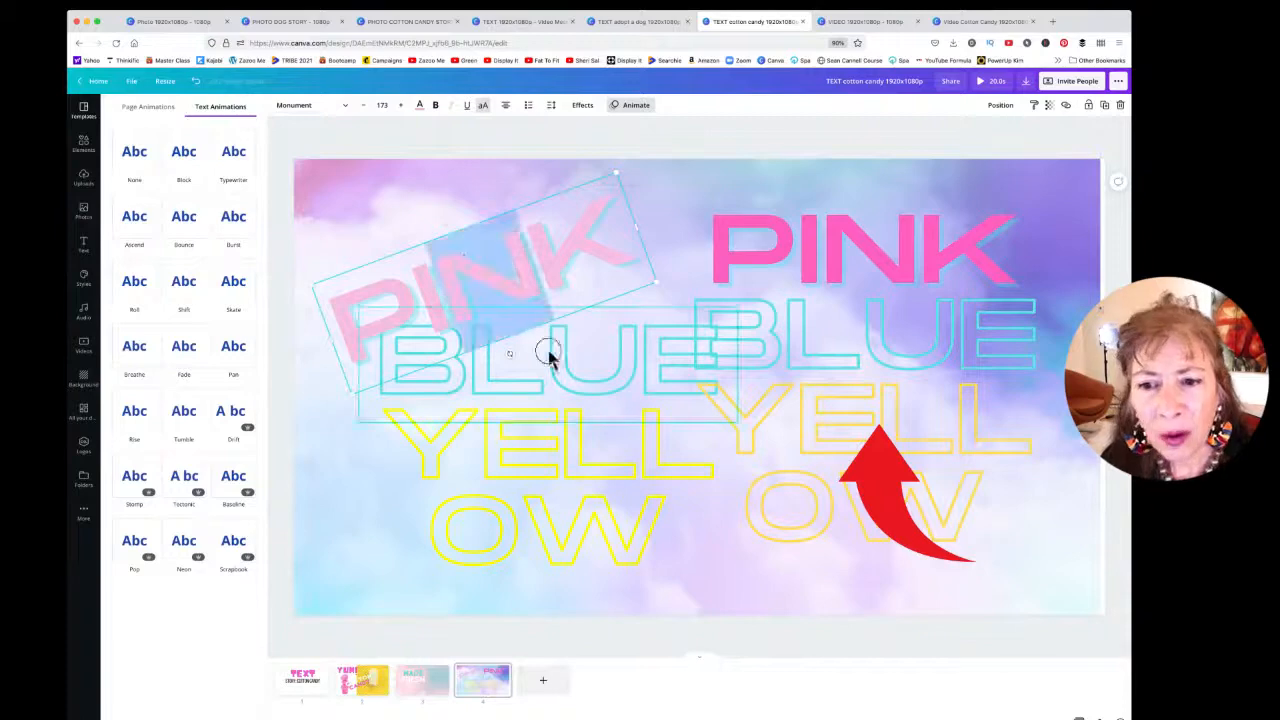
{"action": "left_click", "coordinate": [468, 186]}
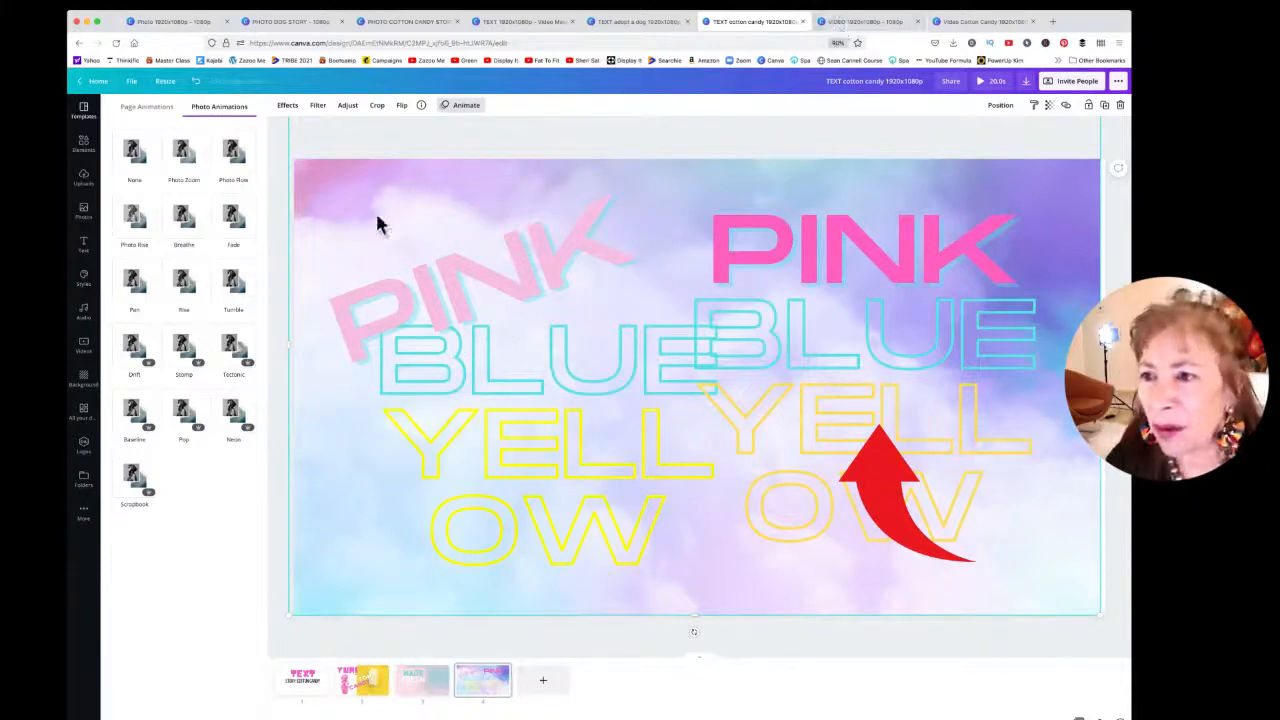
- Open the stock video library
{"action": "left_click", "coordinate": [84, 348]}
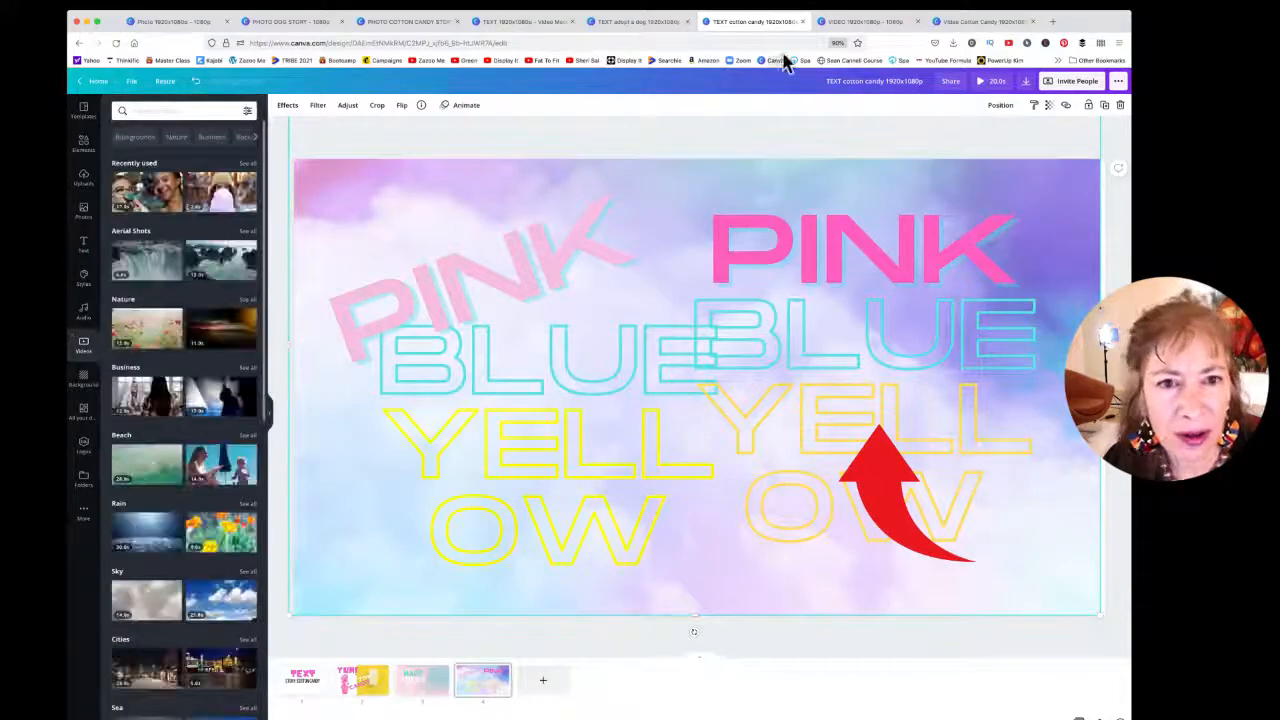
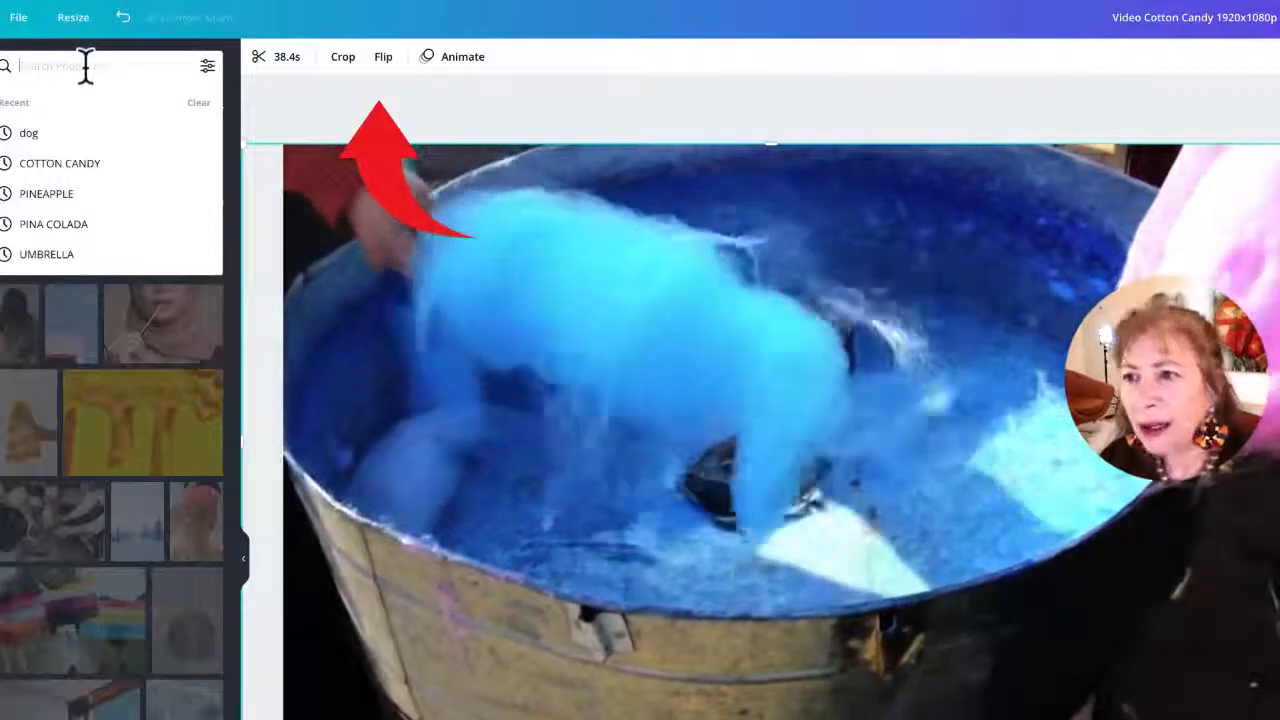
- Search the photos for "COTTON CANDY", add the pink cotton candy cutout to the Video Cotton Candy design, and move it to the right
{"action": "left_click", "coordinate": [74, 165]}
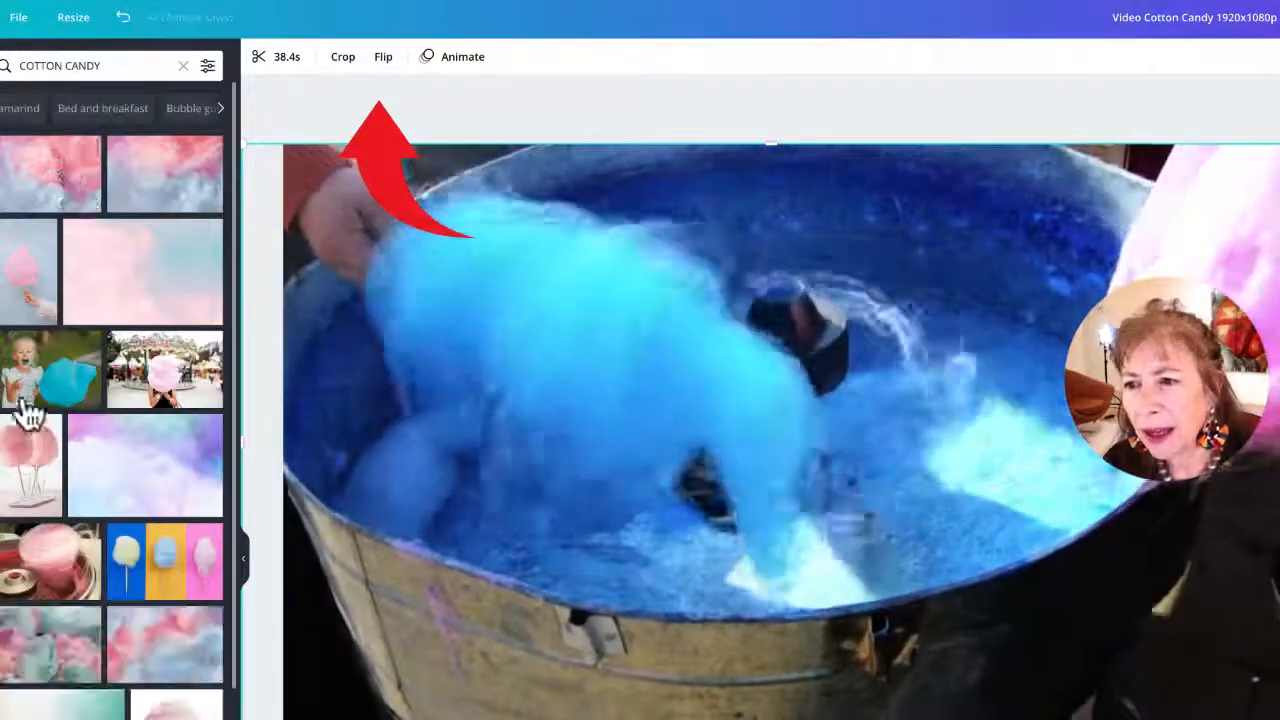
{"action": "scroll", "coordinate": [25, 462], "scroll_direction": "down", "scroll_amount": 3}
{"action": "scroll", "coordinate": [28, 472], "scroll_direction": "down", "scroll_amount": 4}
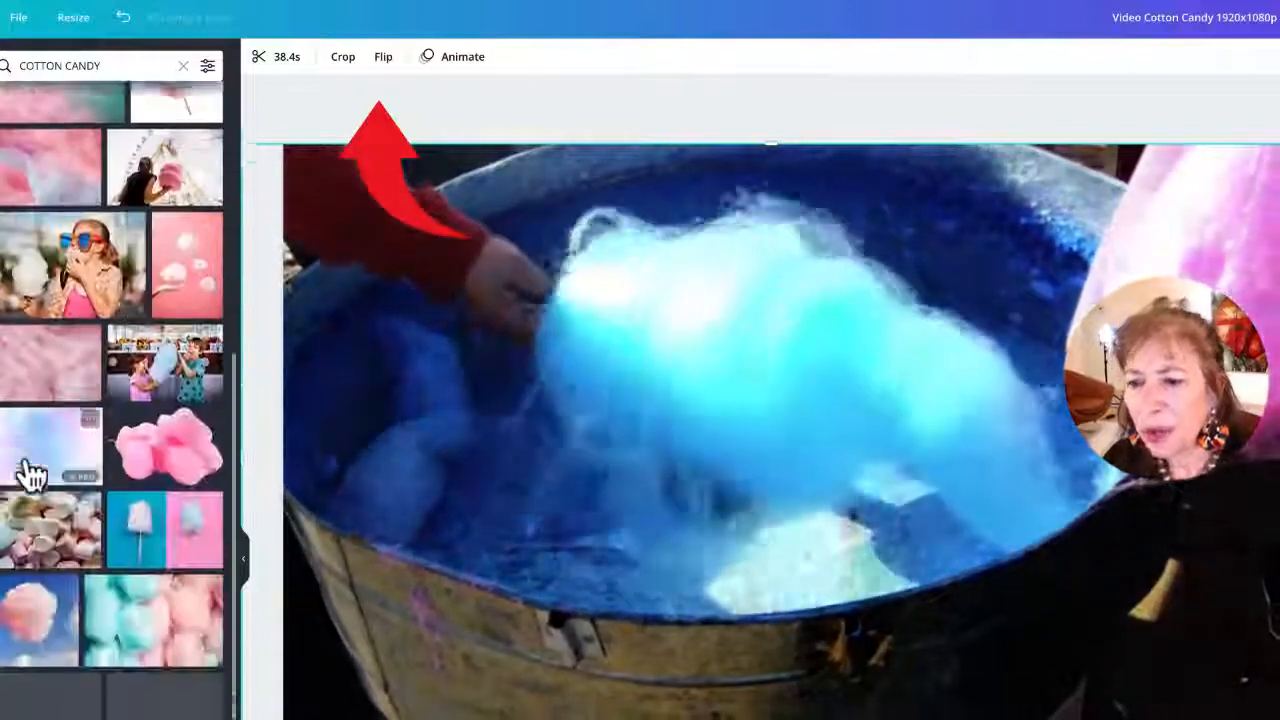
{"action": "left_click_drag", "start_coordinate": [160, 365], "coordinate": [537, 386]}
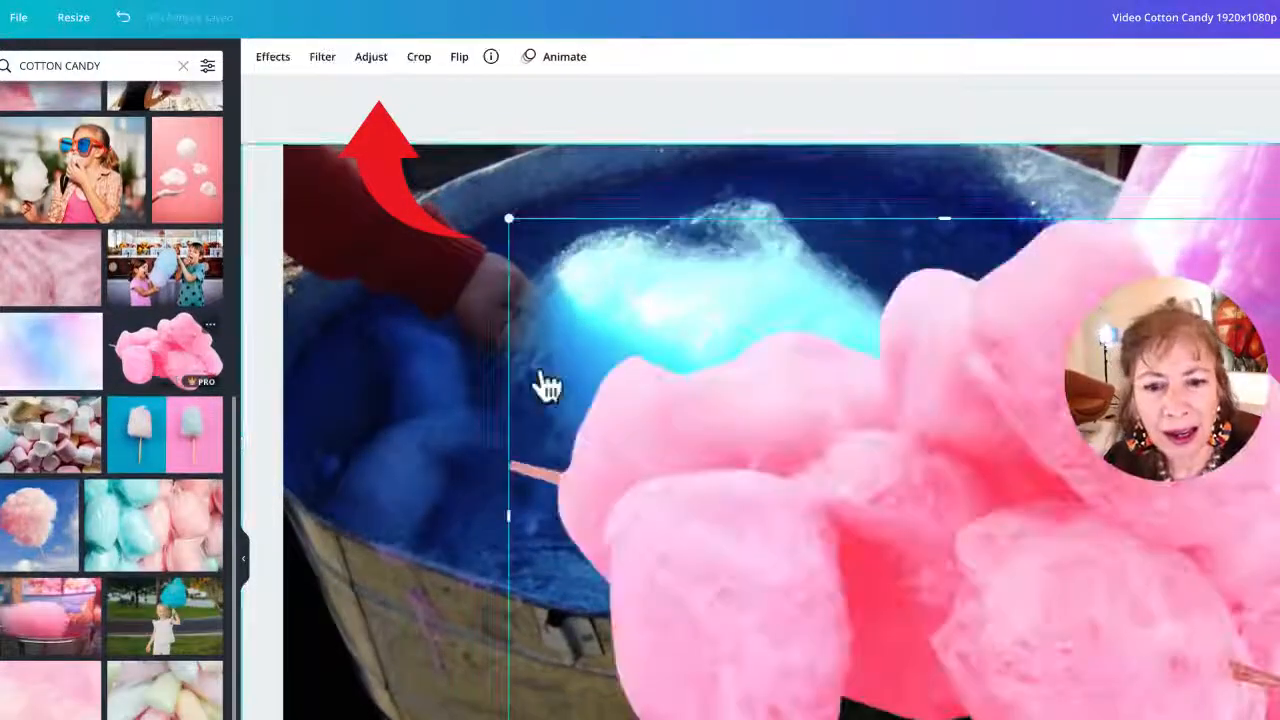
{"action": "left_click_drag", "start_coordinate": [1043, 457], "coordinate": [1233, 415]}
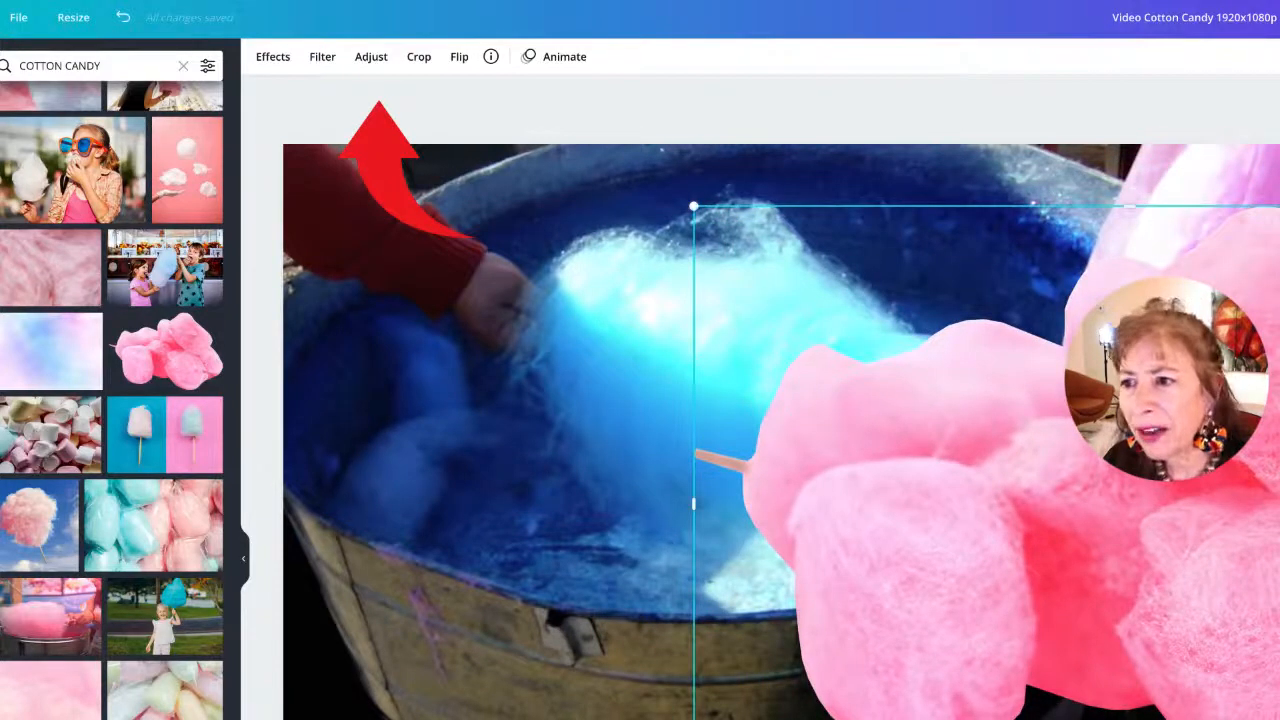
- Add the "PRESS START" font combination and change its wording to "EPIC CC"
{"action": "left_click", "coordinate": [2, 270]}
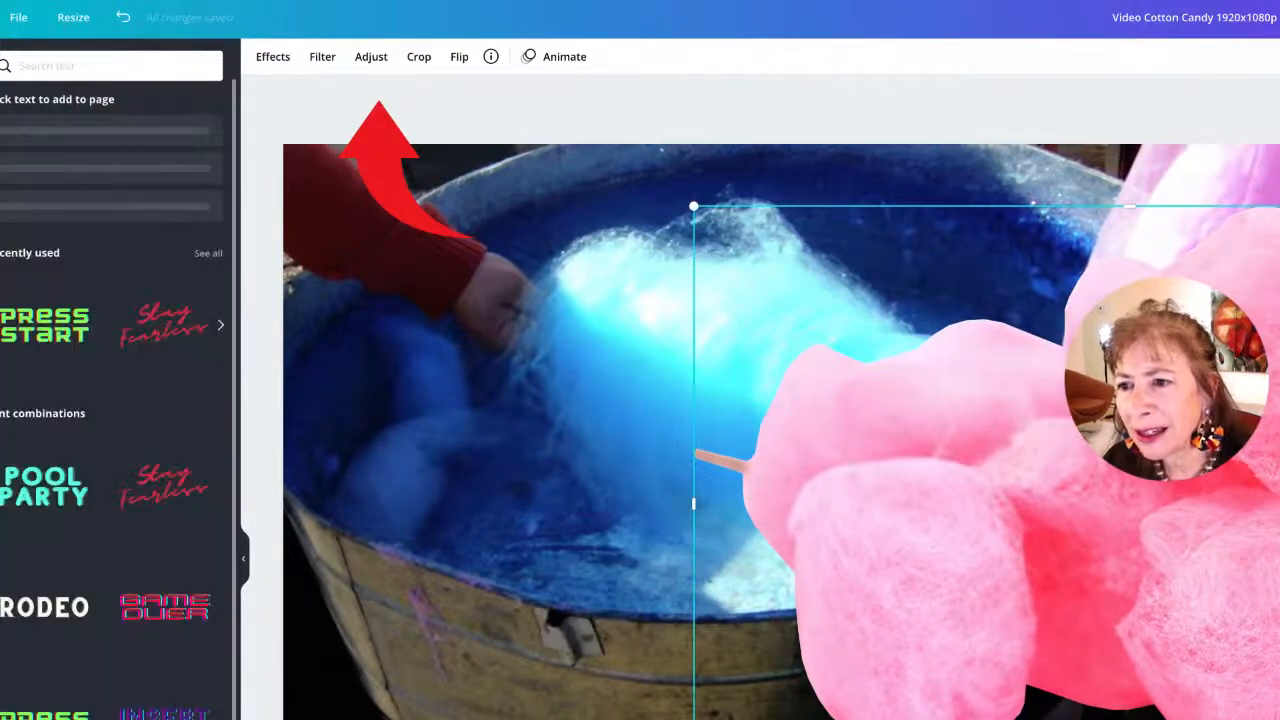
{"action": "left_click", "coordinate": [22, 350]}
{"action": "left_click_drag", "start_coordinate": [819, 430], "coordinate": [599, 262]}
{"action": "type", "text": "EPIC"}
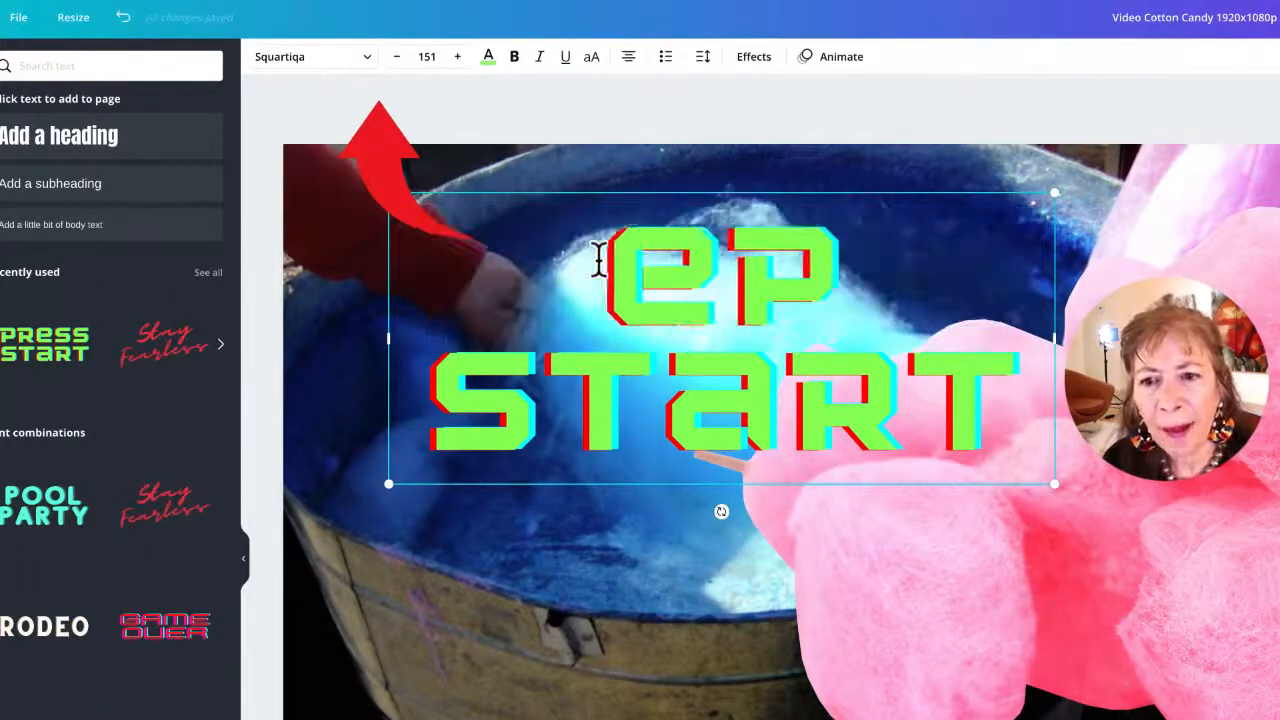
{"action": "double_click", "coordinate": [630, 403]}
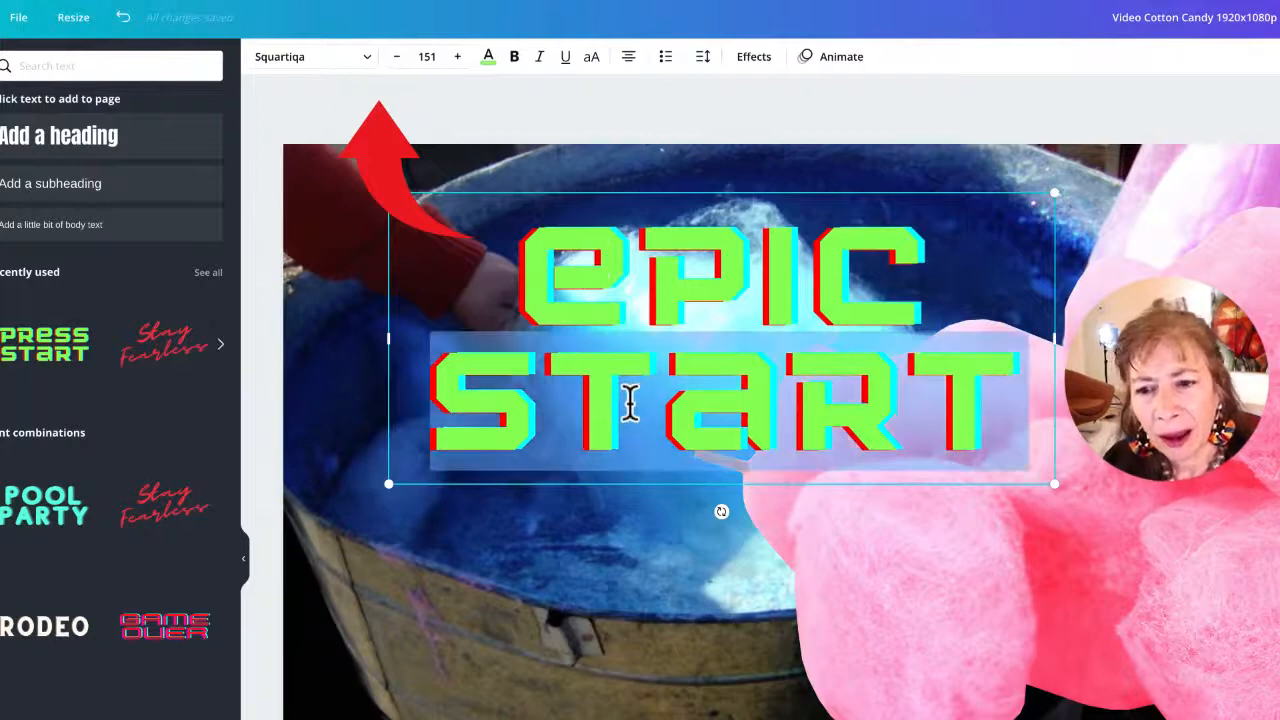
{"action": "type", "text": "CC"}
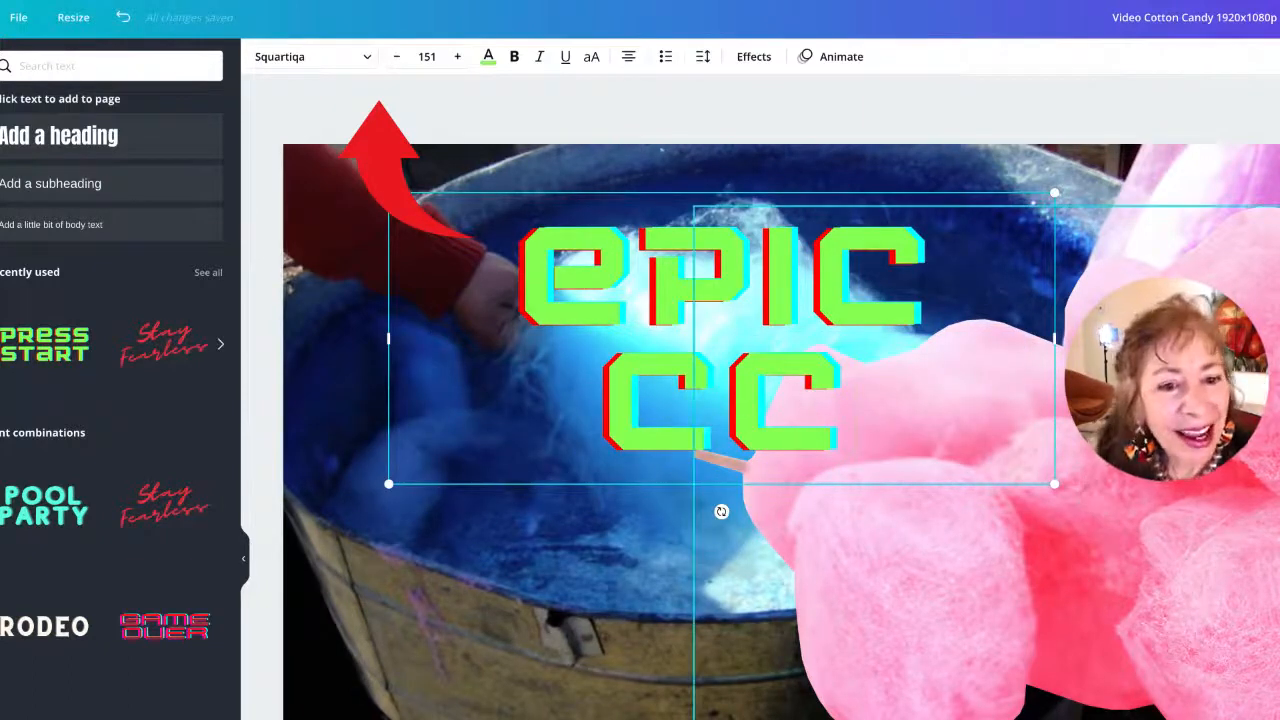
- Play the blue cotton candy video, shrink it from full-page size, and place it below the "EPIC CC" text at the page's lower left
{"action": "left_click", "coordinate": [655, 583]}
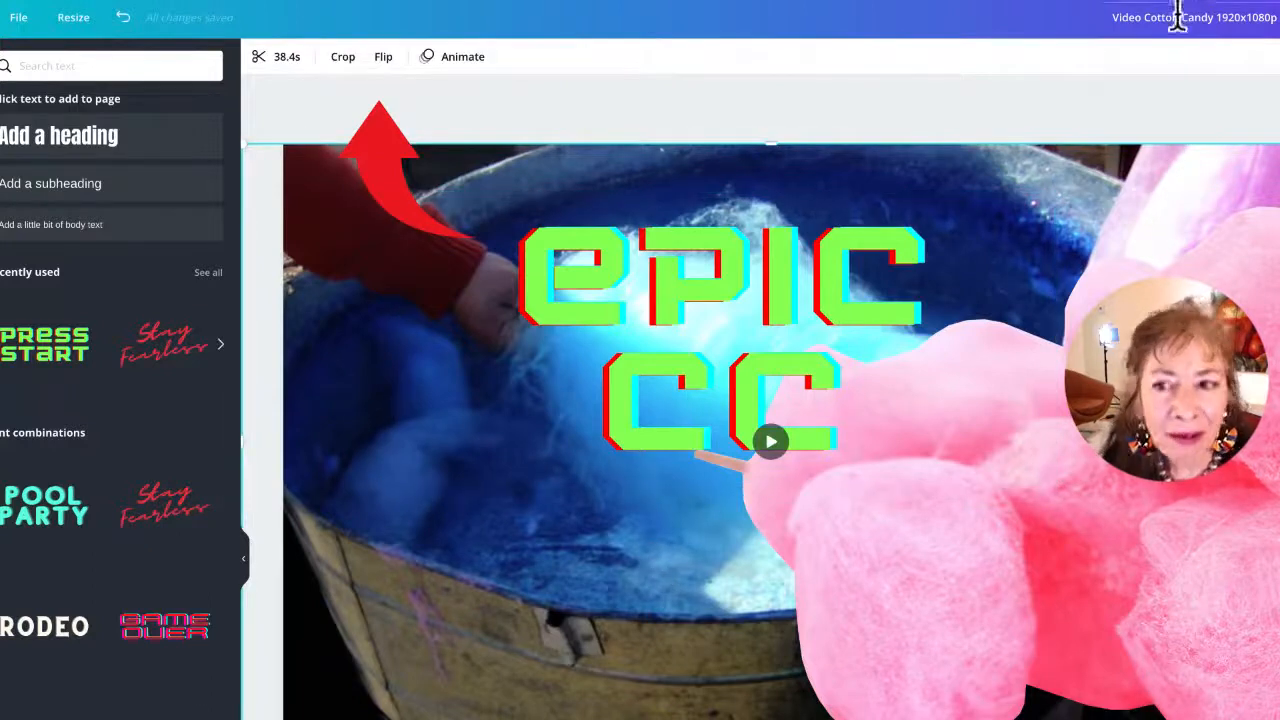
{"action": "left_click", "coordinate": [771, 445]}
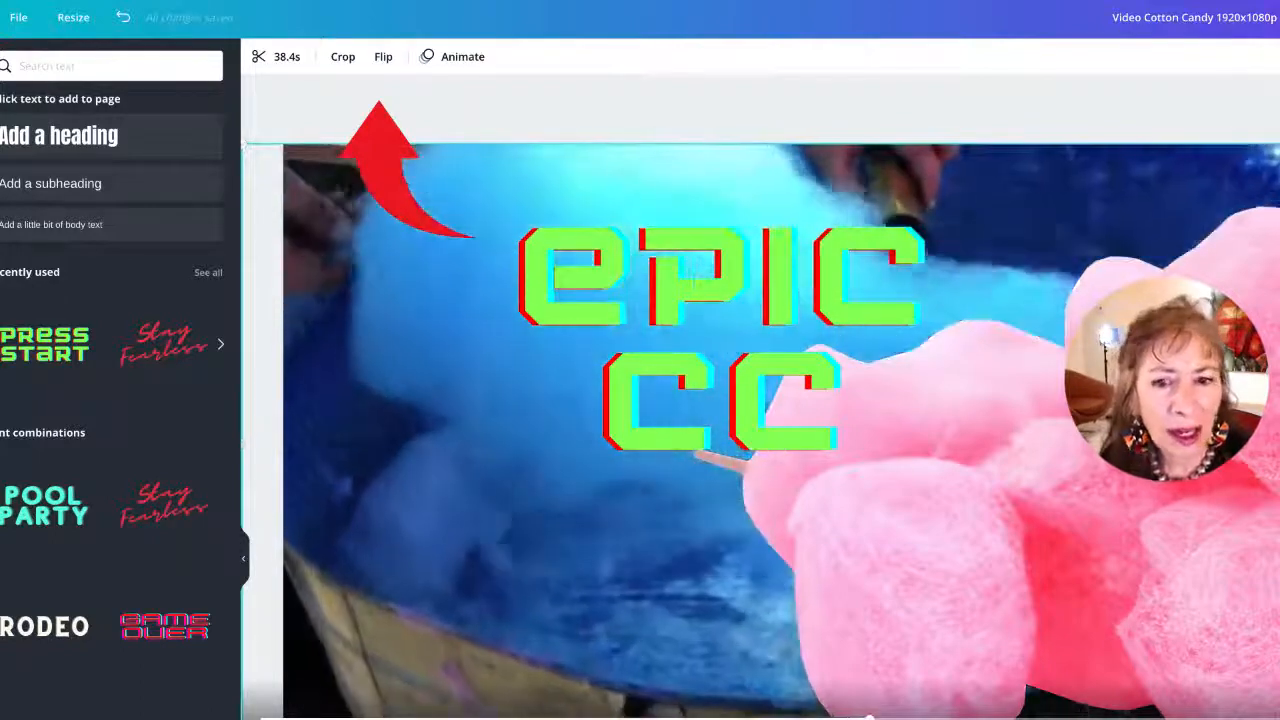
{"action": "left_click_drag", "start_coordinate": [1279, 441], "coordinate": [940, 480]}
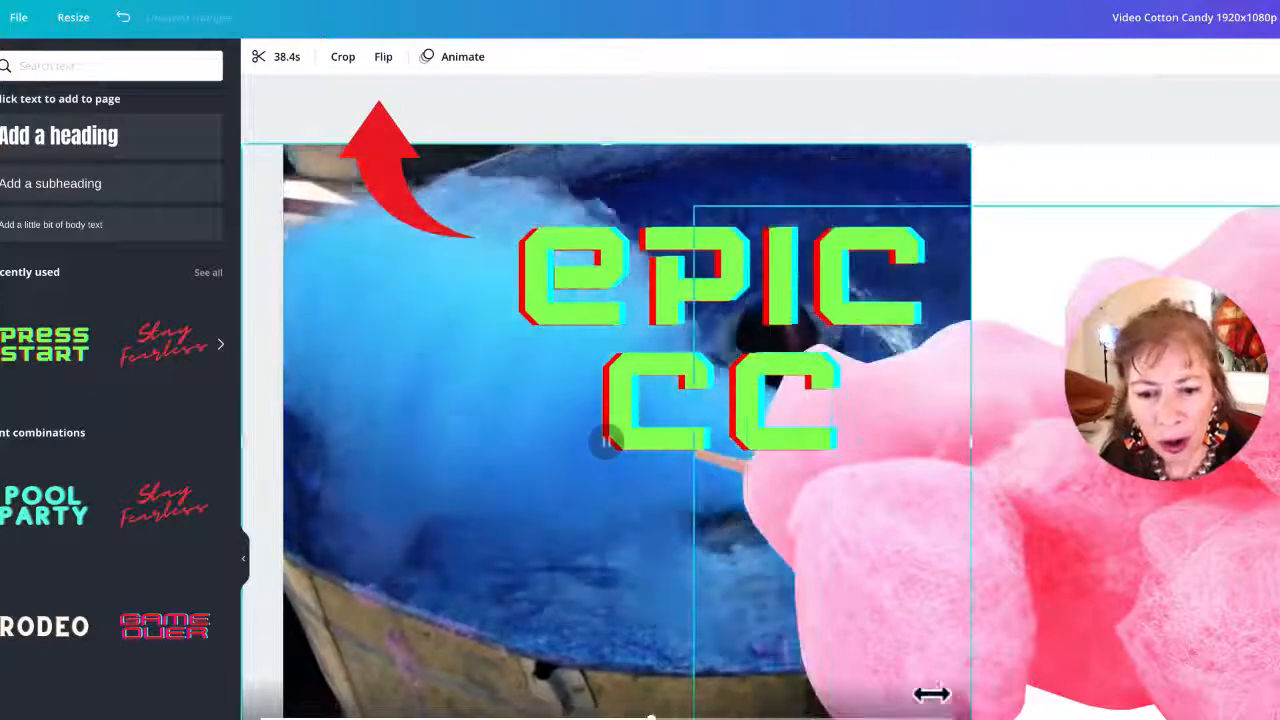
{"action": "left_click_drag", "start_coordinate": [965, 712], "coordinate": [653, 398]}
{"action": "left_click_drag", "start_coordinate": [366, 274], "coordinate": [460, 590]}
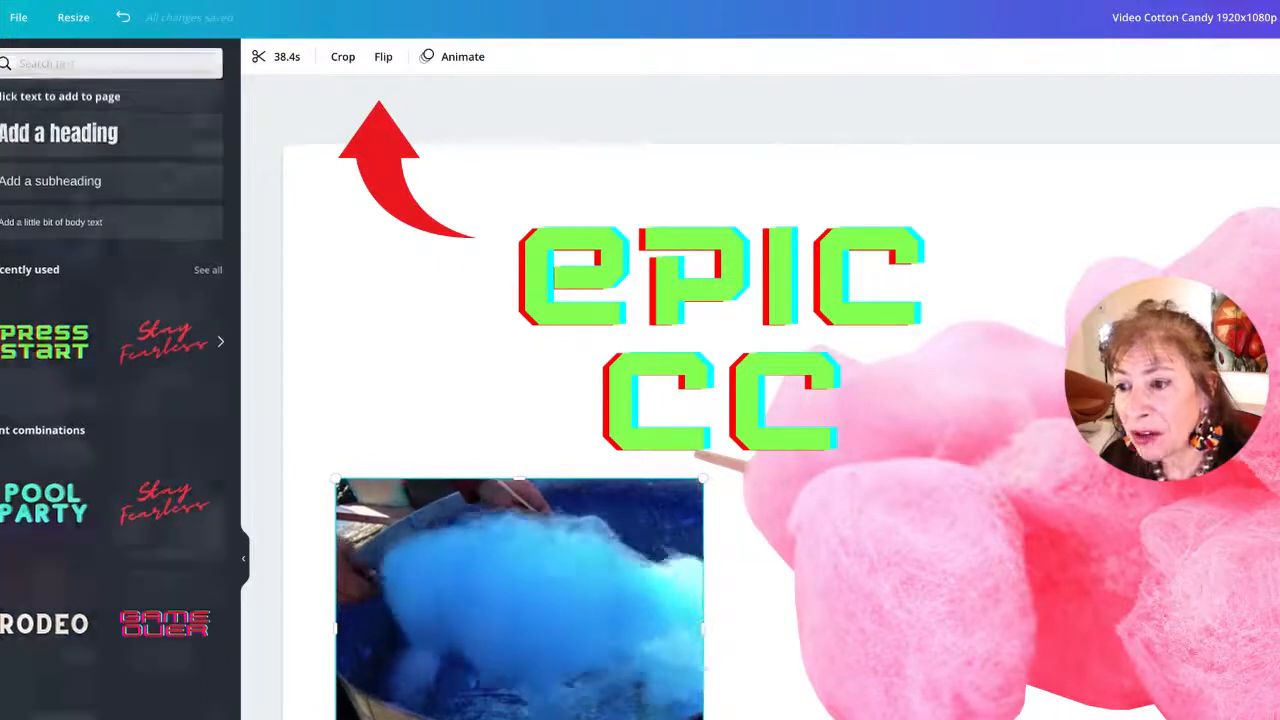
- Add the 14.5 s video of cotton candy spun in a metal drum, shrink it, and place it in the page's upper right
{"action": "left_click", "coordinate": [50, 412]}
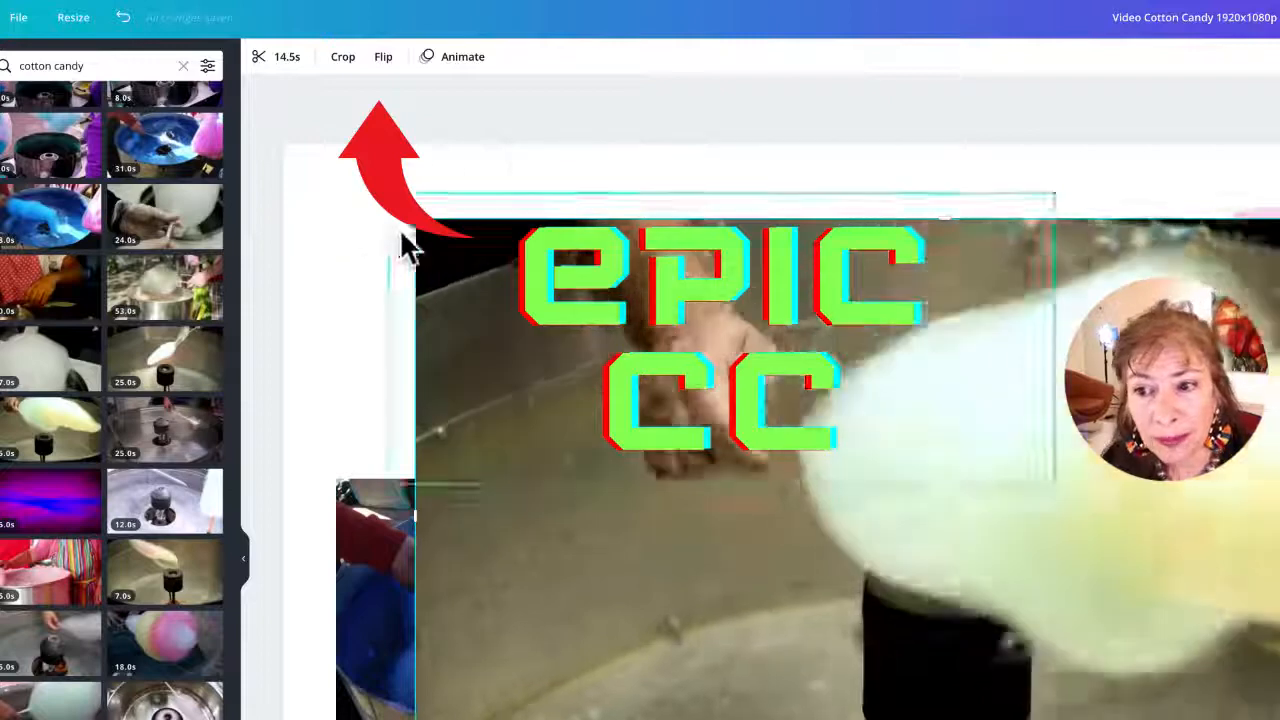
{"action": "left_click_drag", "start_coordinate": [416, 219], "coordinate": [962, 656]}
{"action": "left_click_drag", "start_coordinate": [1170, 702], "coordinate": [1279, 303]}
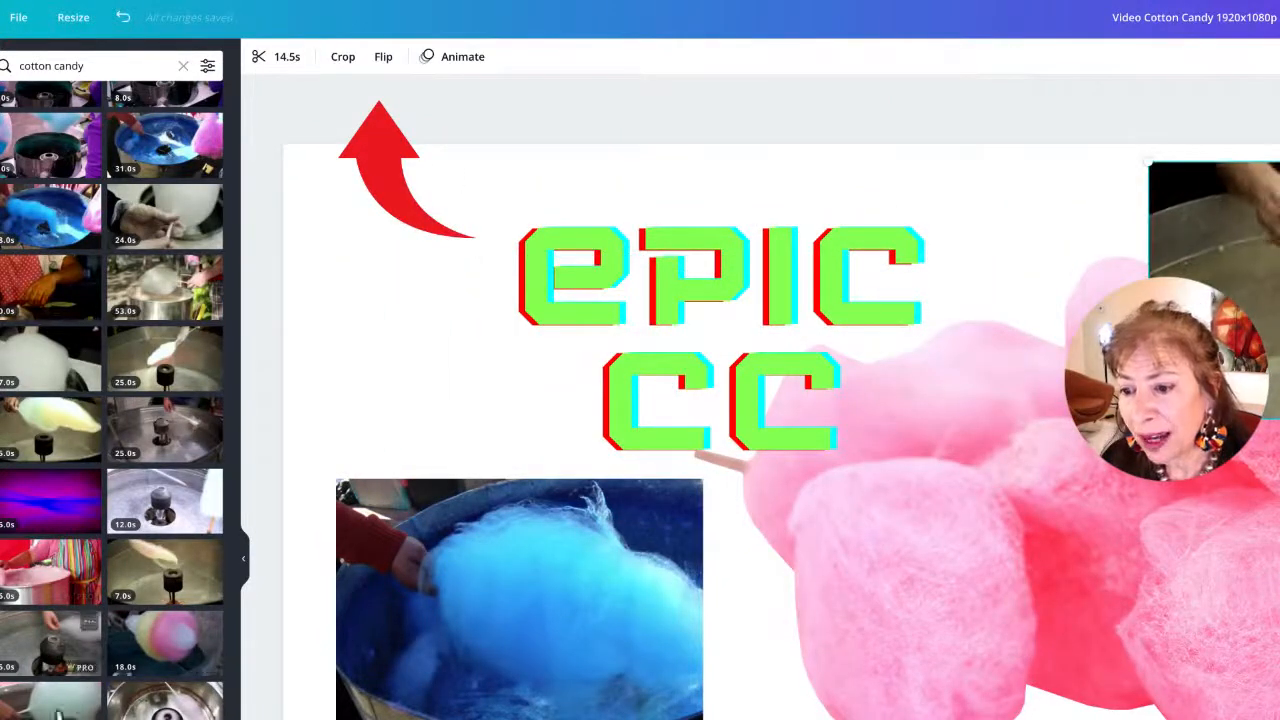
- Add the 17.7 s video of a child with cotton candy, shrink it, and place it in the page's upper left corner
{"action": "left_click", "coordinate": [157, 663]}
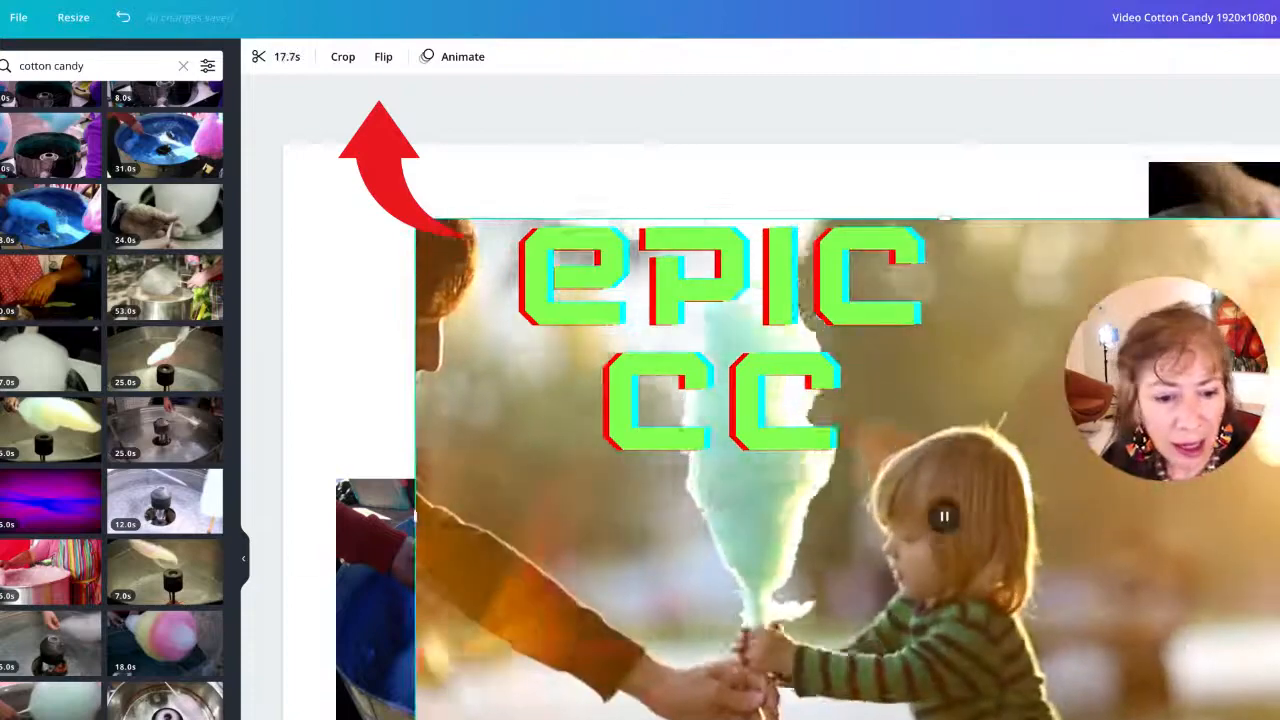
{"action": "left_click_drag", "start_coordinate": [1270, 536], "coordinate": [1138, 453]}
{"action": "left_click_drag", "start_coordinate": [1257, 657], "coordinate": [855, 467]}
- Move the "EPIC CC" text right and slightly up, and the pink cotton candy picture slightly down
{"action": "left_click_drag", "start_coordinate": [723, 251], "coordinate": [942, 233]}
{"action": "left_click_drag", "start_coordinate": [909, 643], "coordinate": [888, 708]}
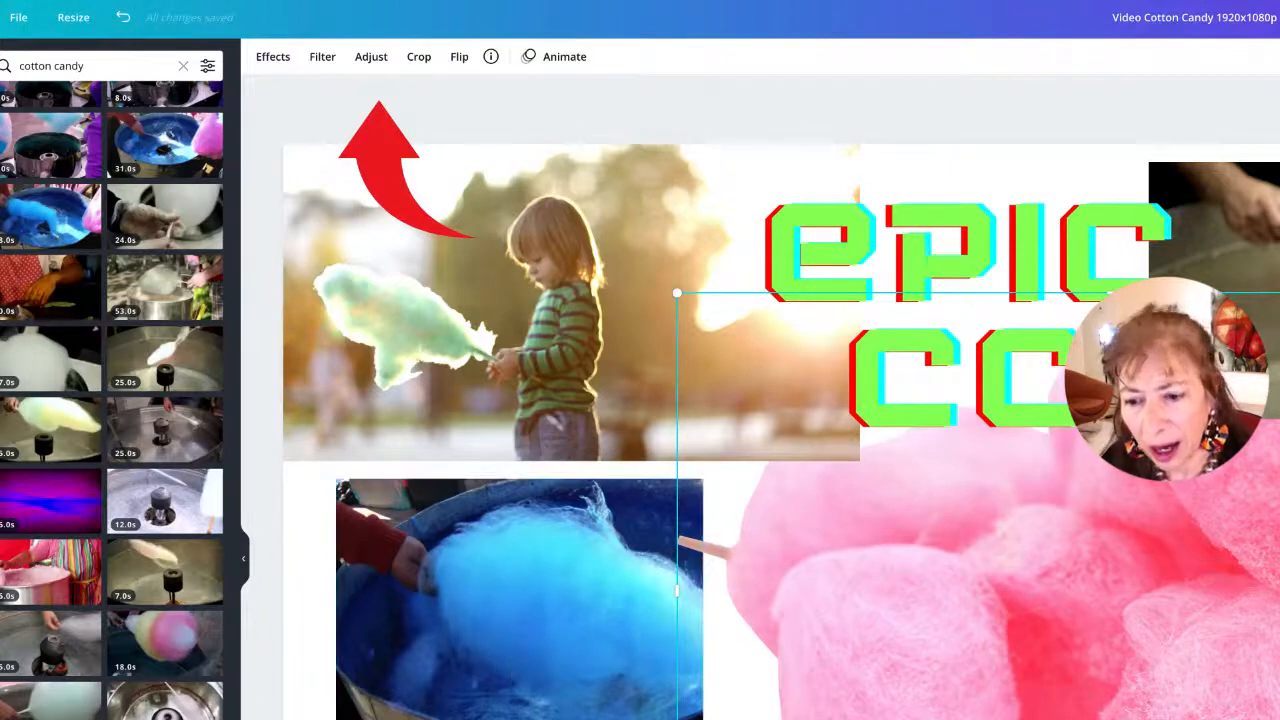
{"action": "left_click", "coordinate": [310, 580]}
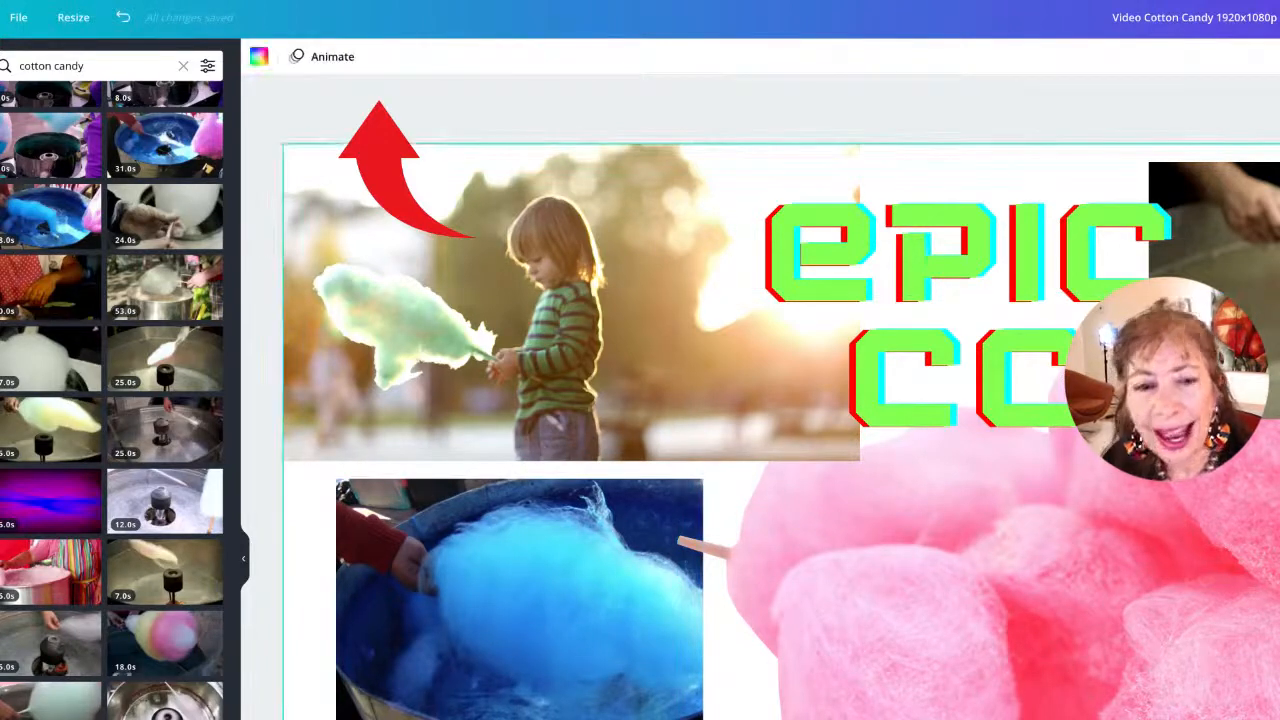
- Trim the video of the child with cotton candy to a 2.0 s section near its end
{"action": "left_click", "coordinate": [483, 288]}
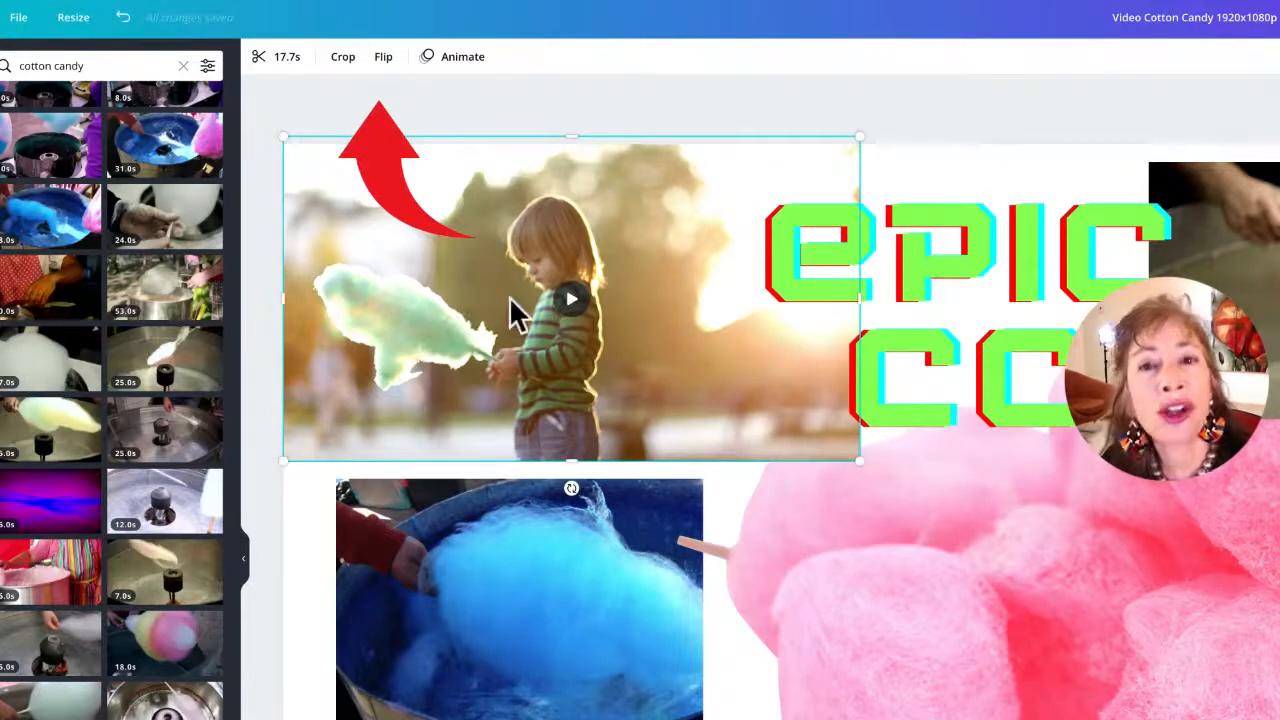
{"action": "left_click", "coordinate": [287, 62]}
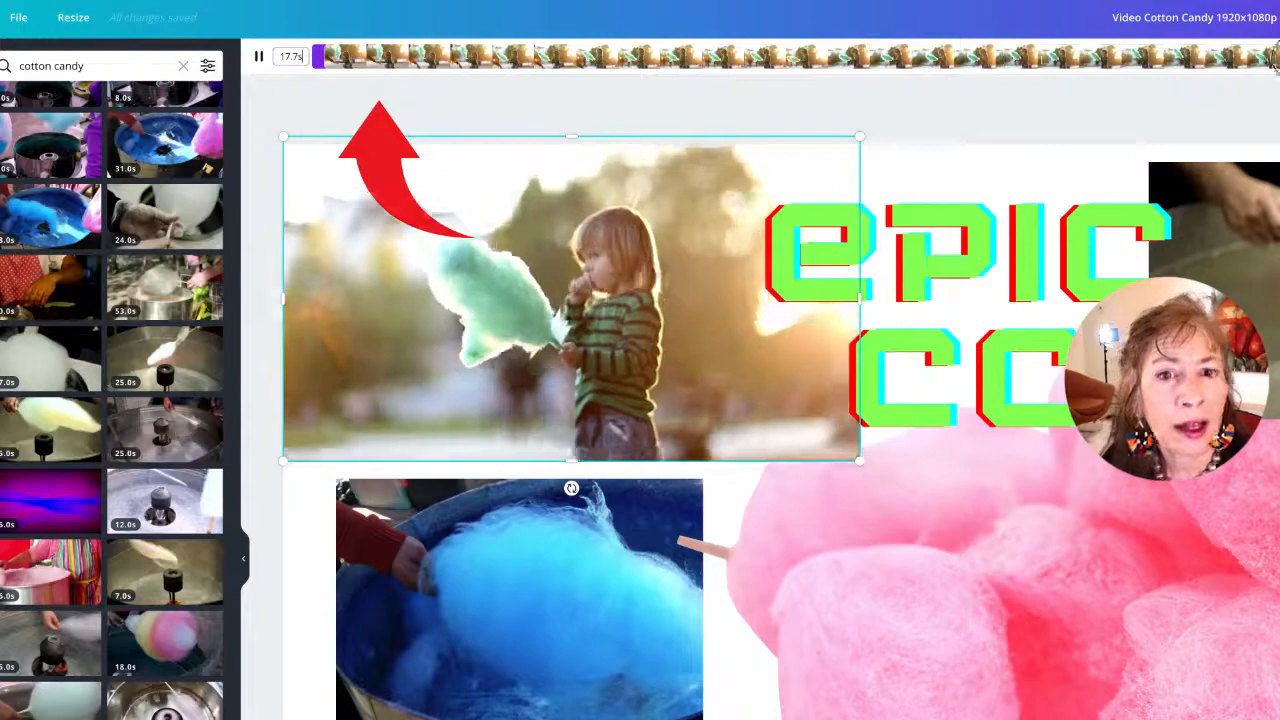
{"action": "left_click", "coordinate": [1141, 60]}
{"action": "left_click_drag", "start_coordinate": [326, 57], "coordinate": [1222, 60]}
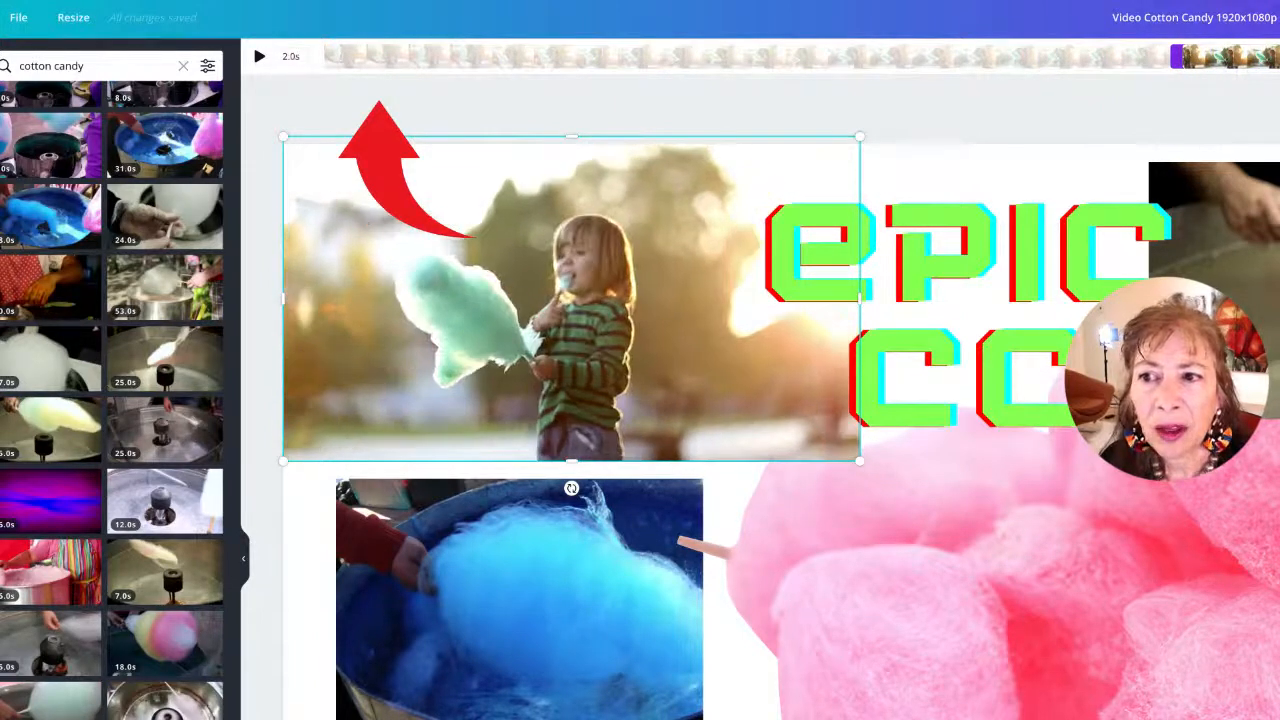
- Trim the metal drum cotton candy video at both ends to a 2.1 s section
{"action": "left_click", "coordinate": [1262, 290]}
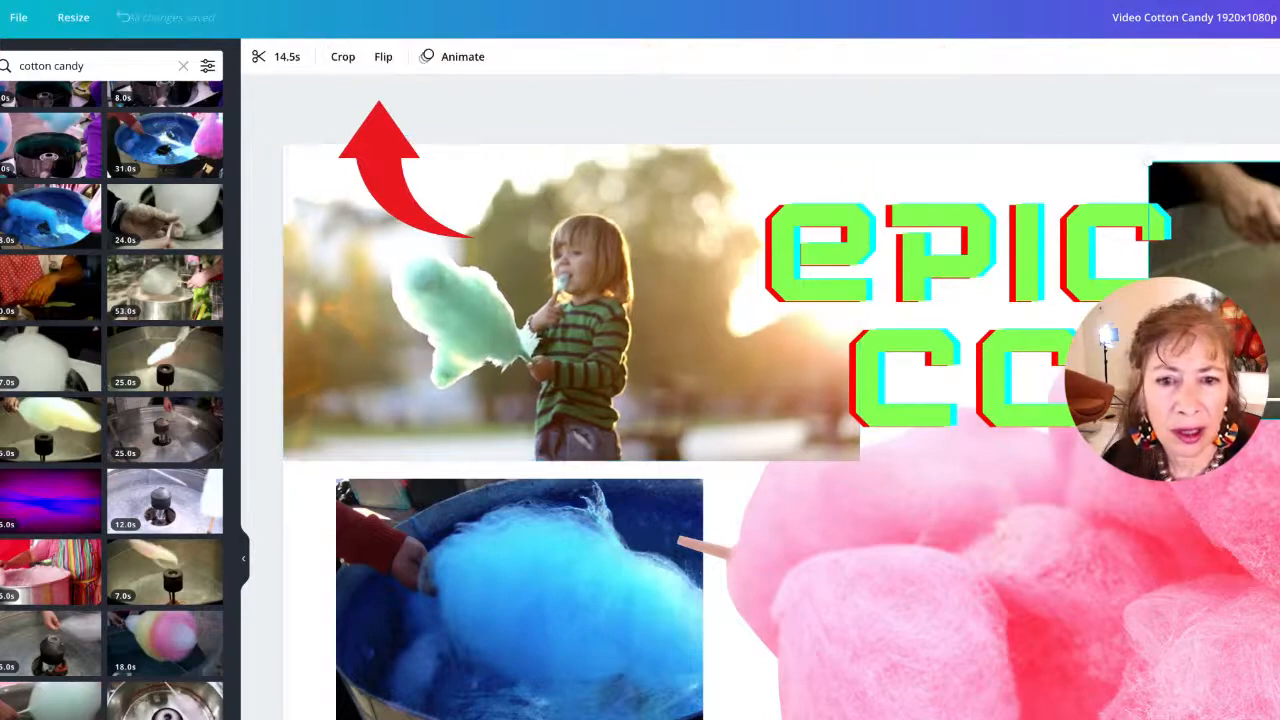
{"action": "left_click", "coordinate": [288, 57]}
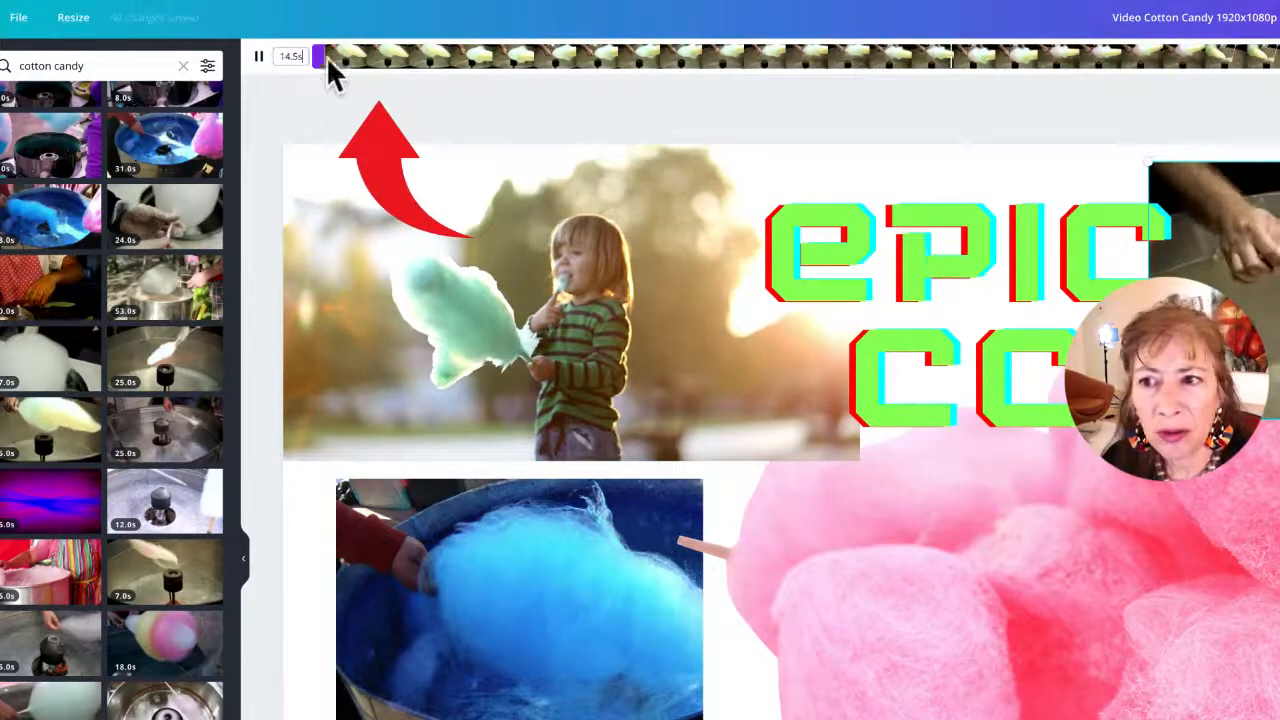
{"action": "left_click_drag", "start_coordinate": [322, 57], "coordinate": [371, 64]}
{"action": "left_click_drag", "start_coordinate": [696, 64], "coordinate": [734, 71]}
{"action": "left_click_drag", "start_coordinate": [329, 57], "coordinate": [566, 62]}
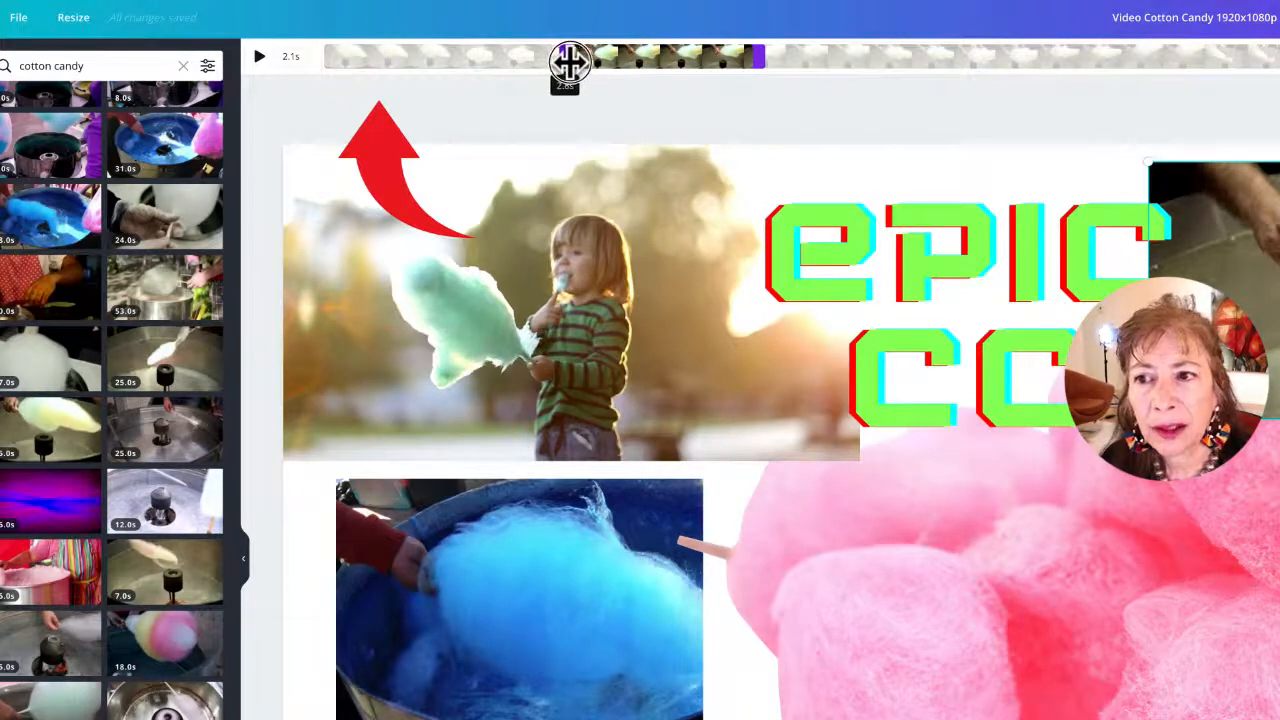
- Trim the blue cotton candy video to a 2.0 s section and preview the design
{"action": "left_click", "coordinate": [472, 598]}
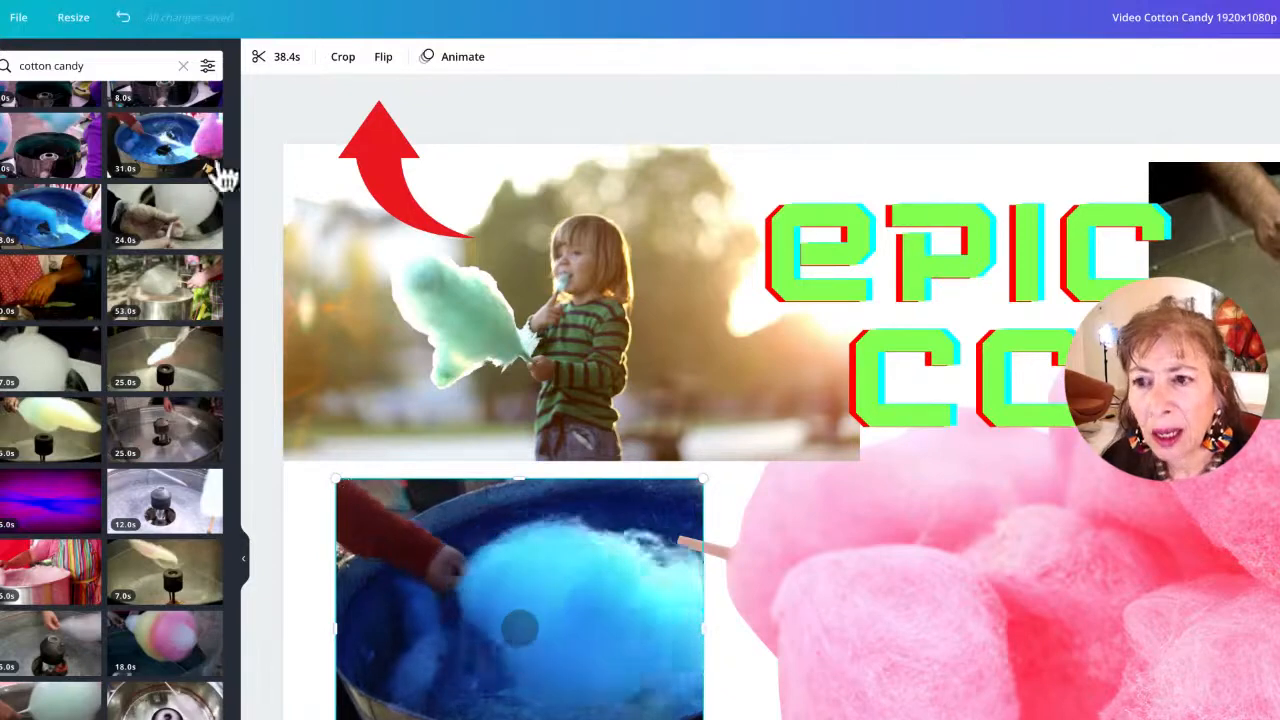
{"action": "left_click", "coordinate": [287, 58]}
{"action": "left_click_drag", "start_coordinate": [320, 57], "coordinate": [600, 62]}
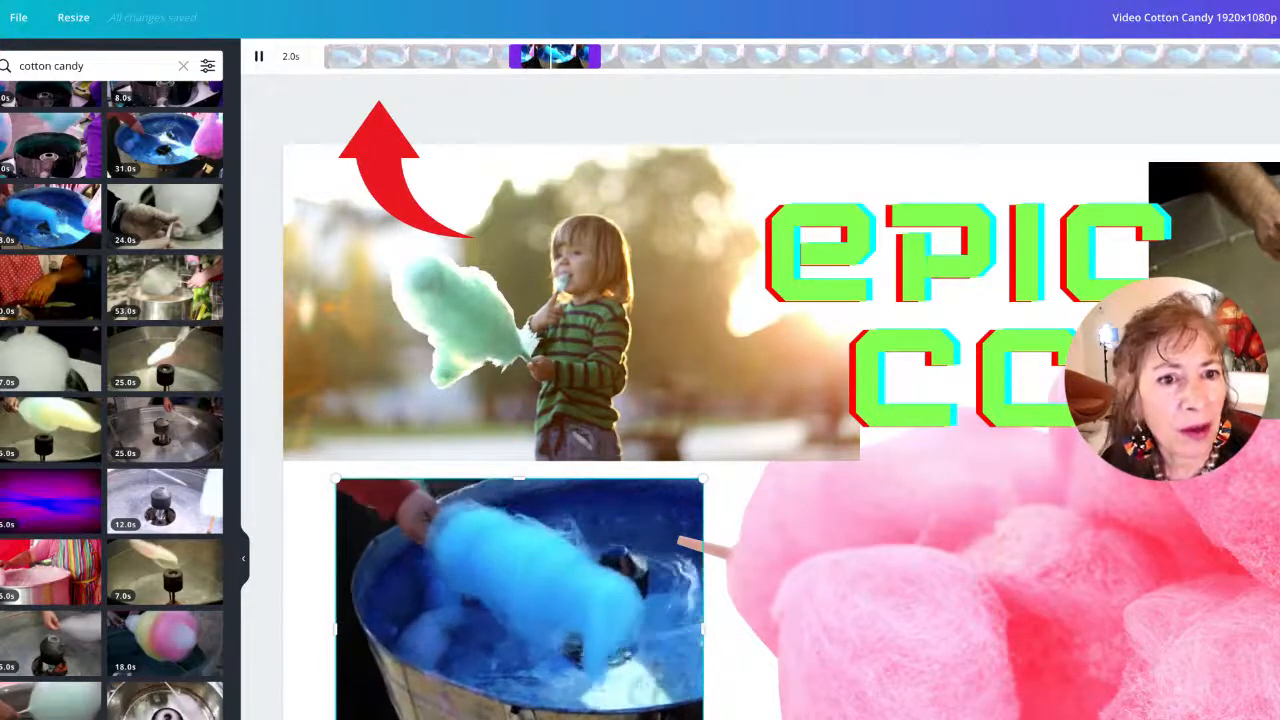
{"action": "left_click", "coordinate": [1278, 18]}
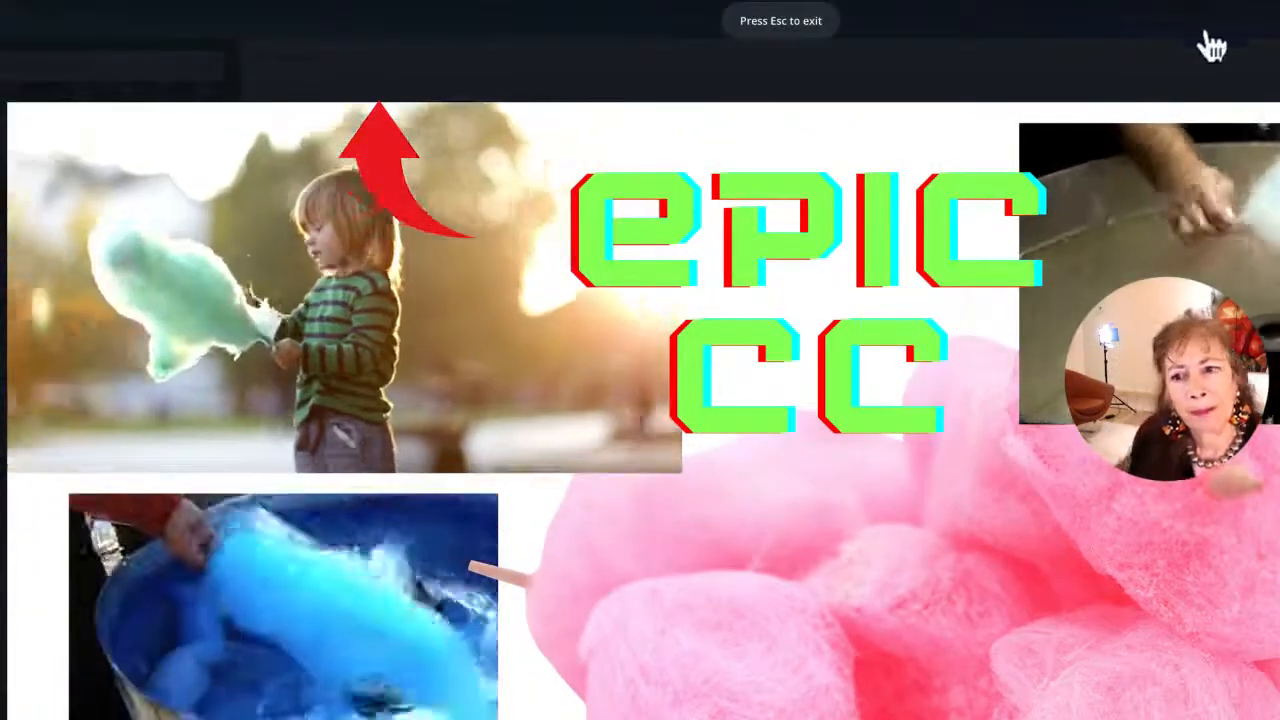